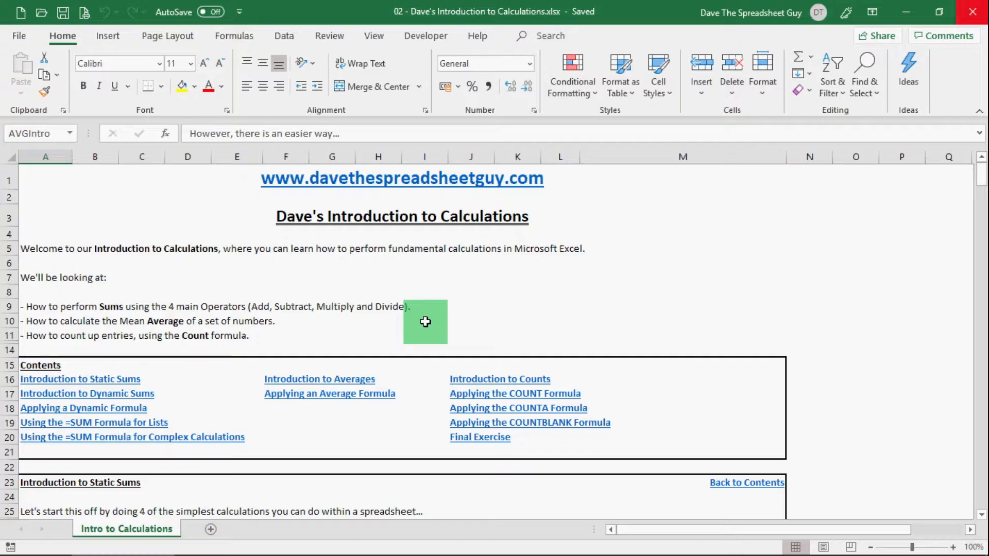
# Enter 10+10 without an equals sign in the Addition practice cell F31 under Introduction to Static Sums
pyautogui.scroll(-4, 410, 332)
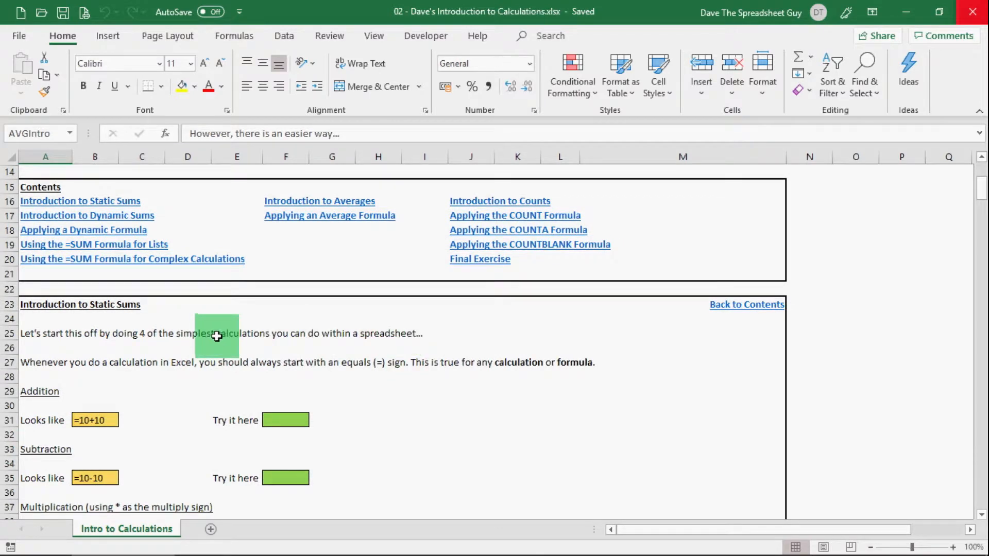
pyautogui.scroll(-2, 217, 336)
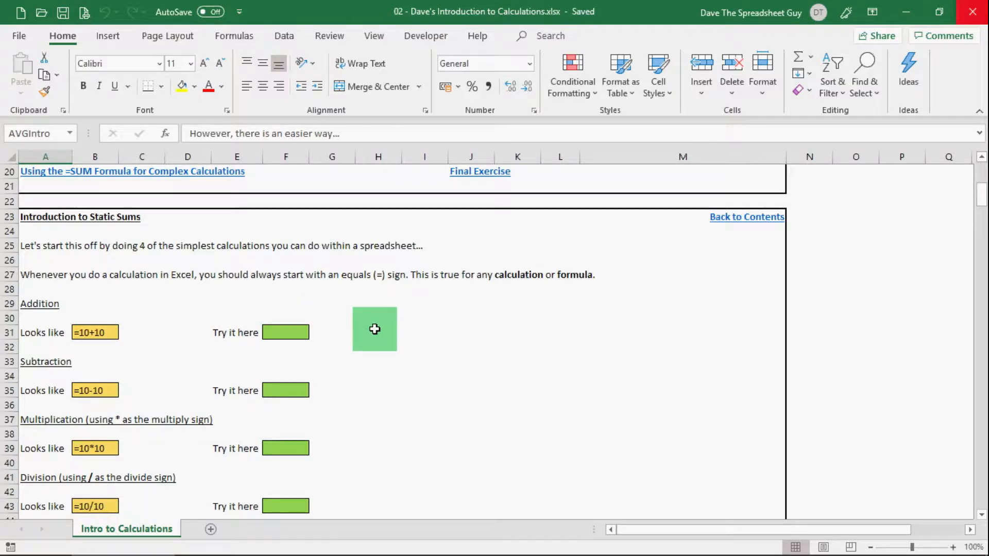
pyautogui.scroll(-1, 282, 335)
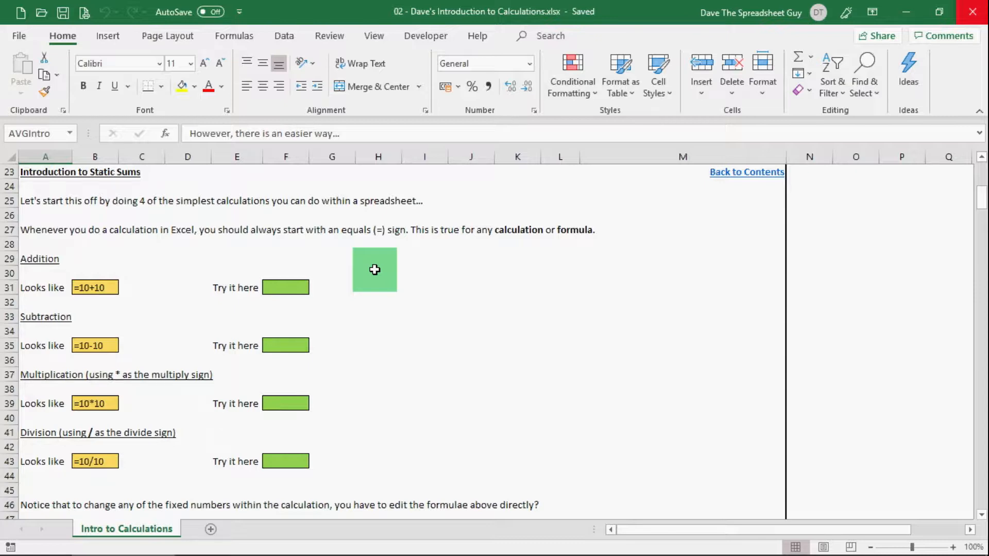
pyautogui.click(286, 287)
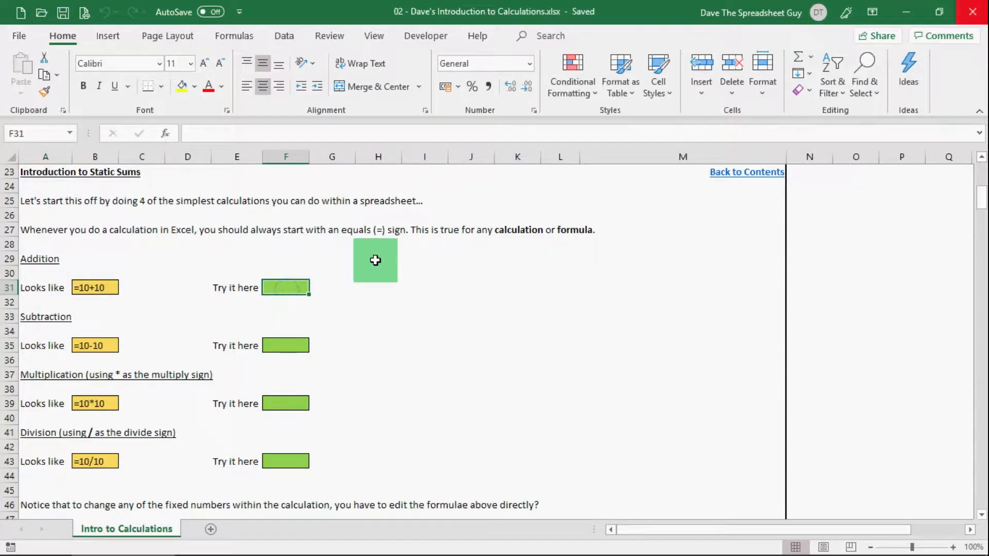
pyautogui.write('10+10')
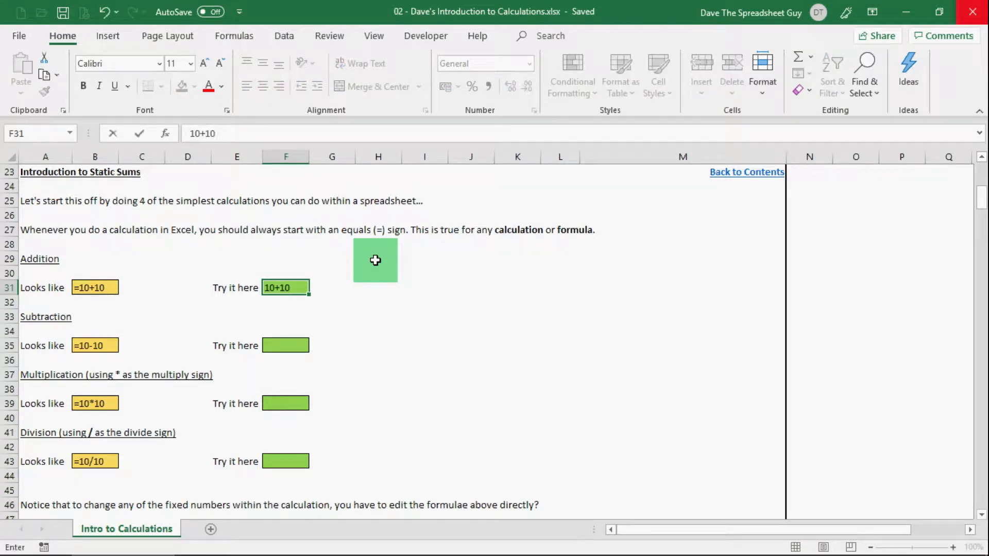
pyautogui.press('Return')
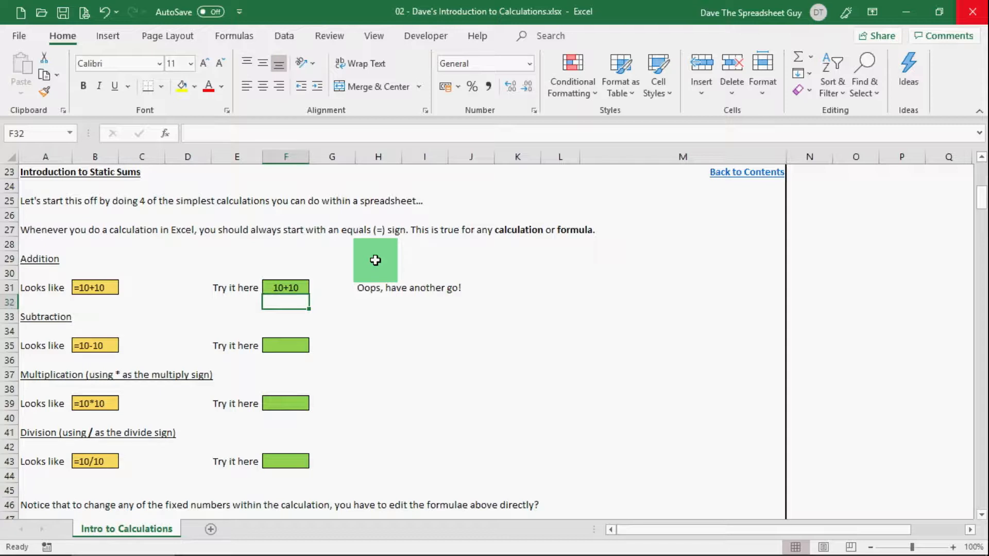
# Replace the entry in the Addition practice cell F31 with the formula =10+10
pyautogui.press('Up')
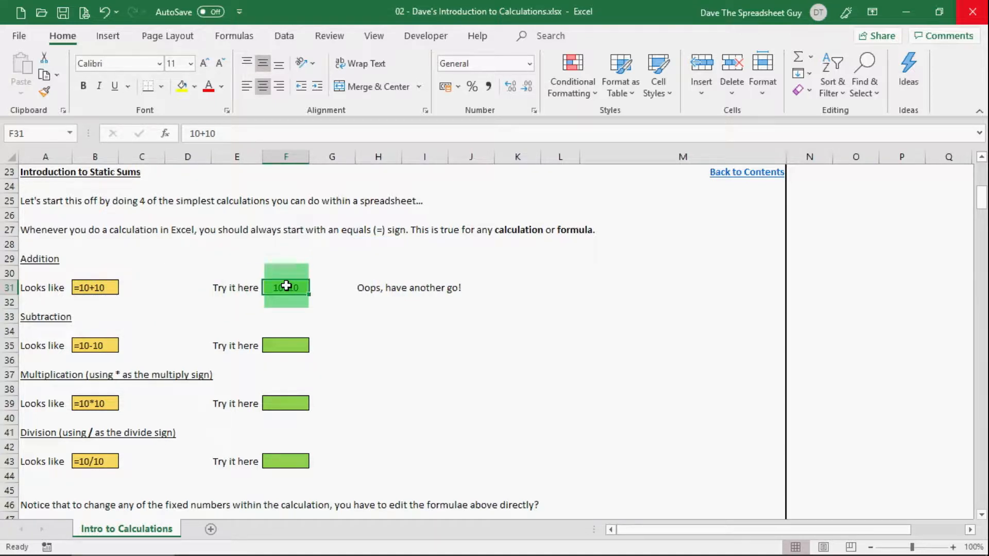
pyautogui.write('=')
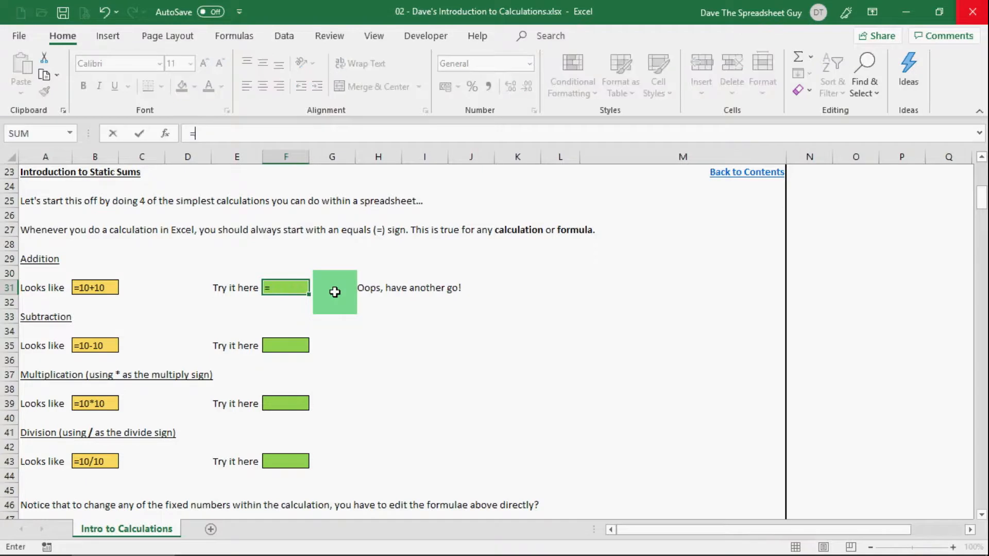
pyautogui.write('10+10')
pyautogui.press('Return')
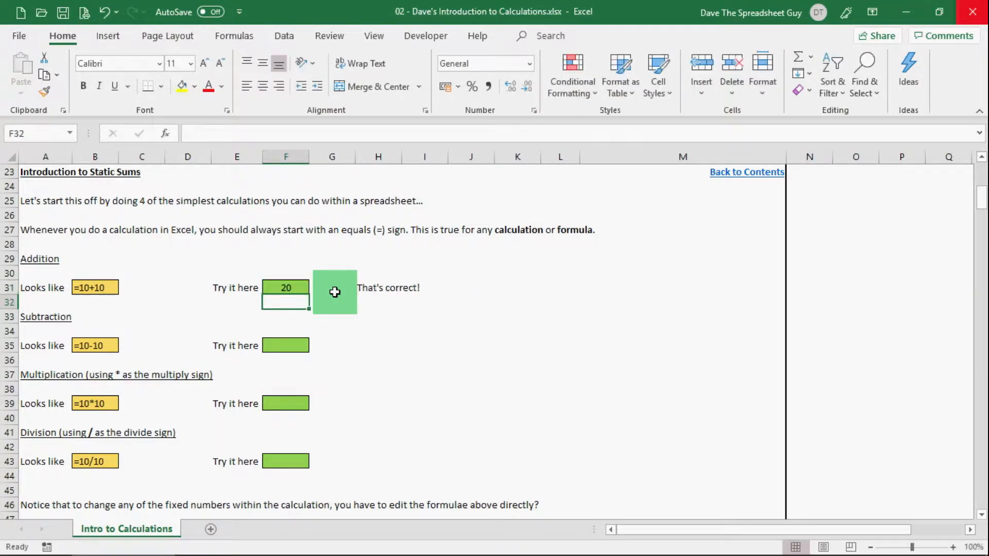
pyautogui.click(306, 289)
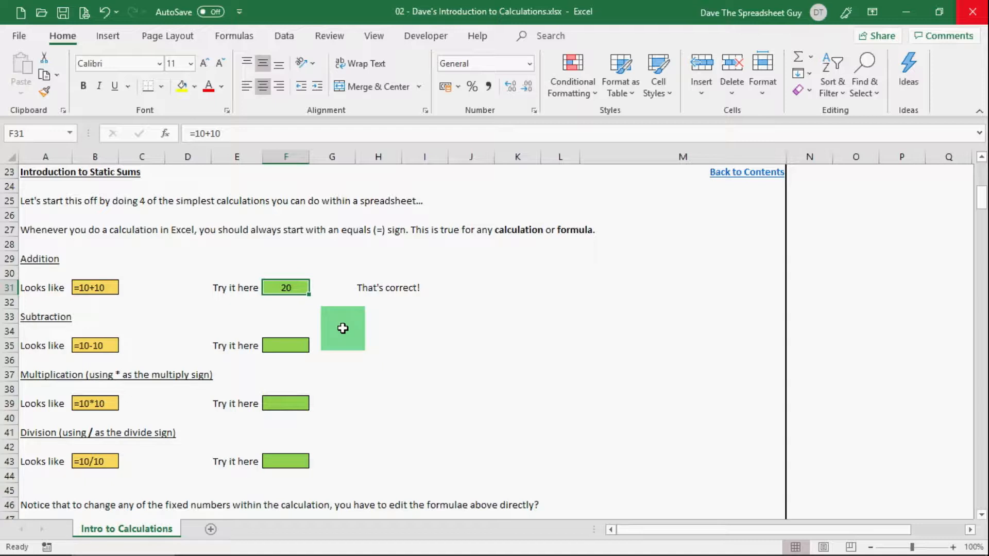
# Enter the formula =10-10 in the static Subtraction practice cell F35
pyautogui.click(280, 346)
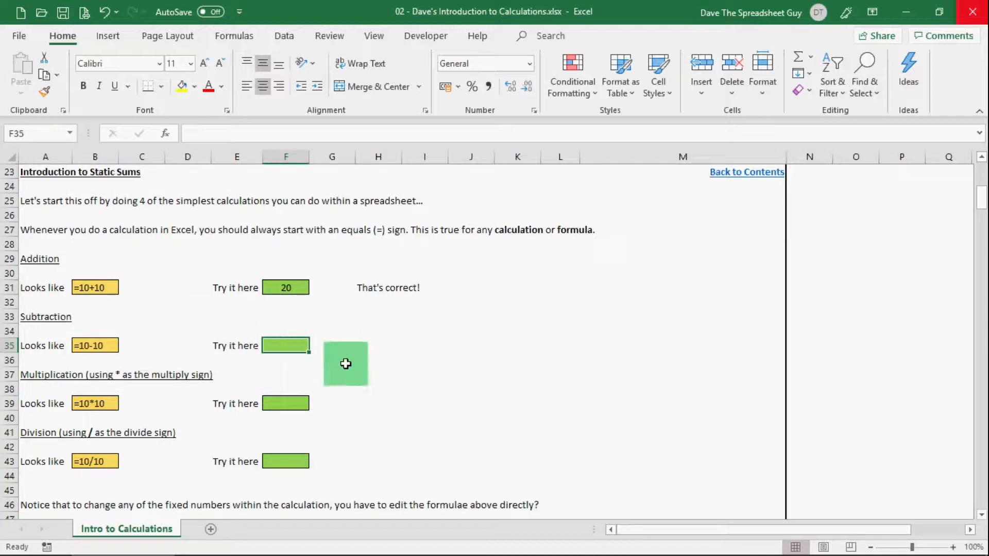
pyautogui.write('=10-10')
pyautogui.press('Return')
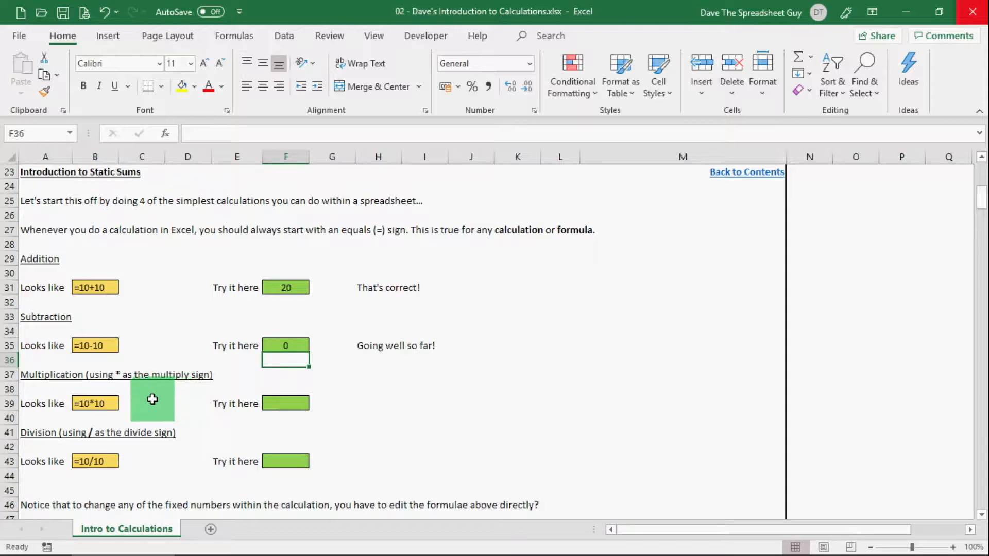
# Enter the formula =10*10 in the static Multiplication practice cell F39
pyautogui.click(283, 403)
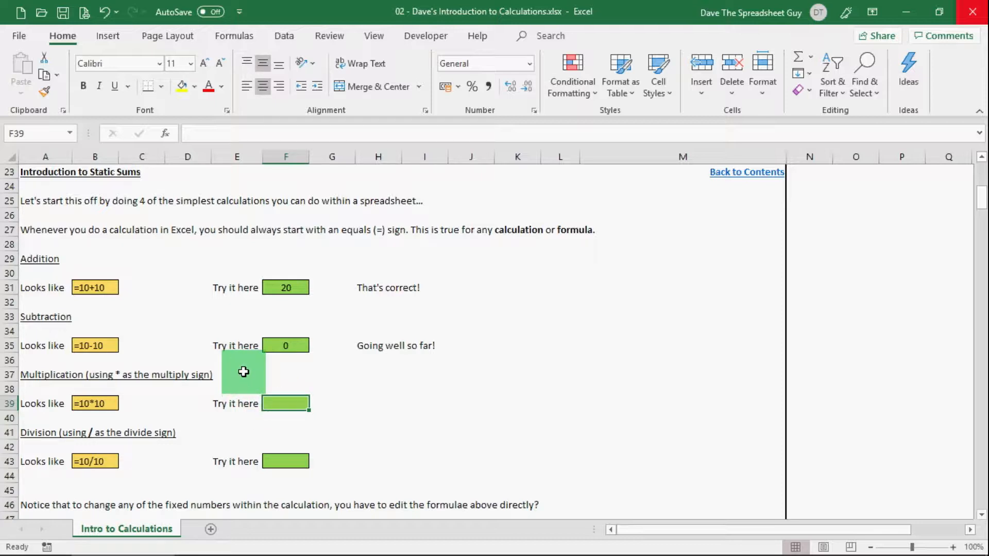
pyautogui.write('=')
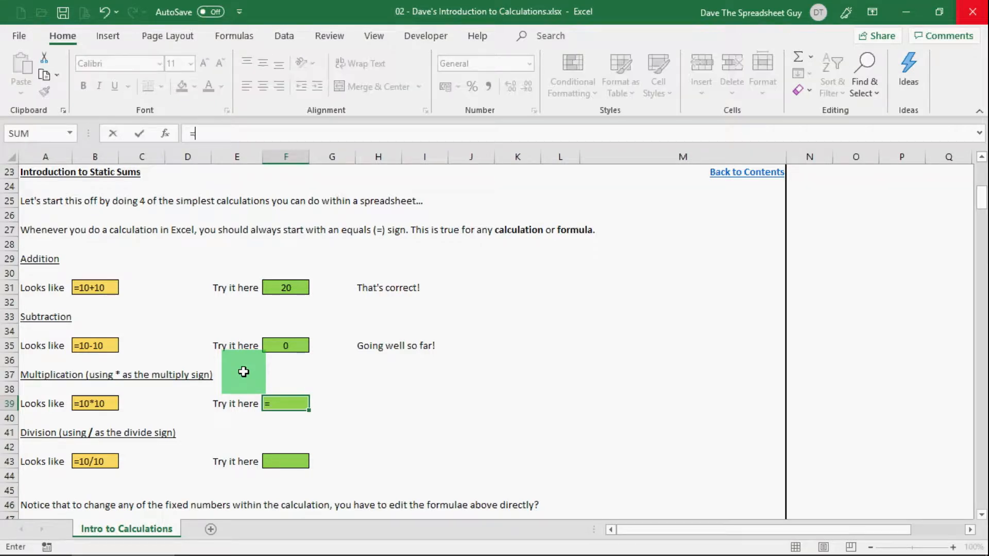
pyautogui.write('10*10')
pyautogui.press('Return')
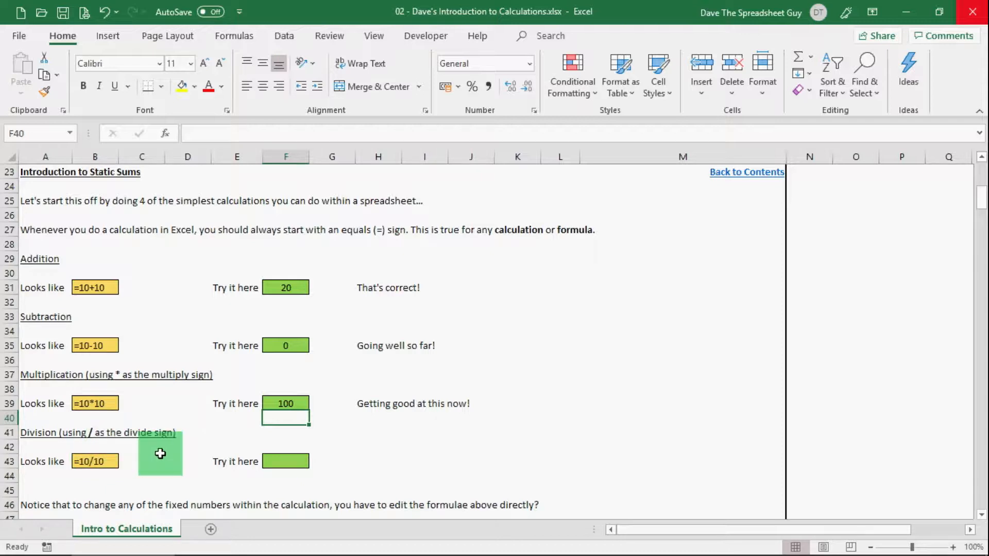
# Enter the formula =10/10 in the static Division practice cell F43
pyautogui.click(290, 458)
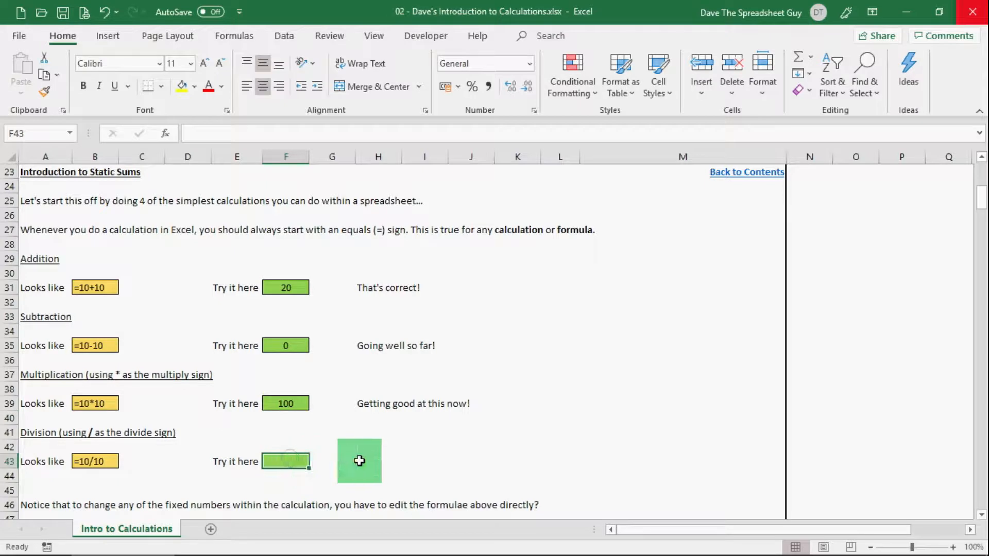
pyautogui.write('=')
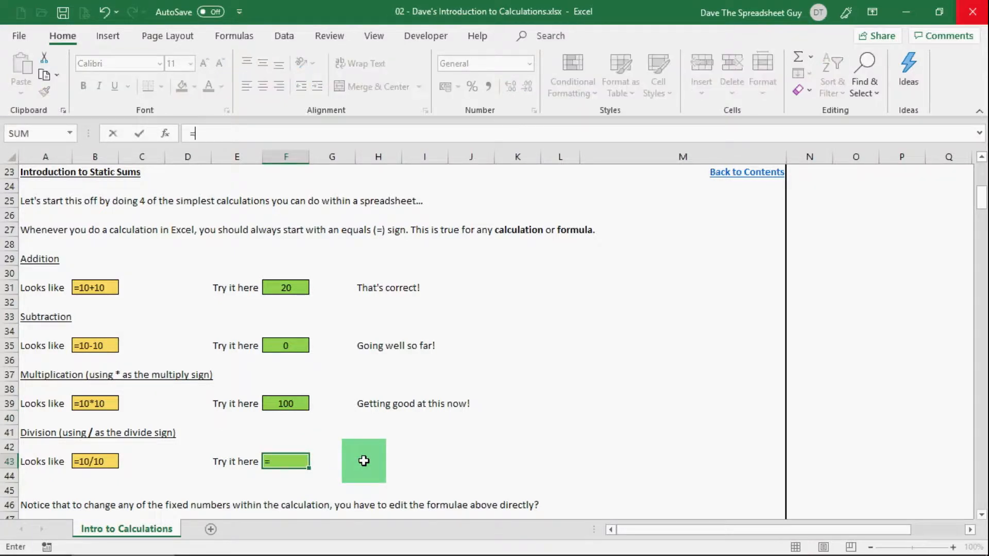
pyautogui.write('10/10')
pyautogui.press('Return')
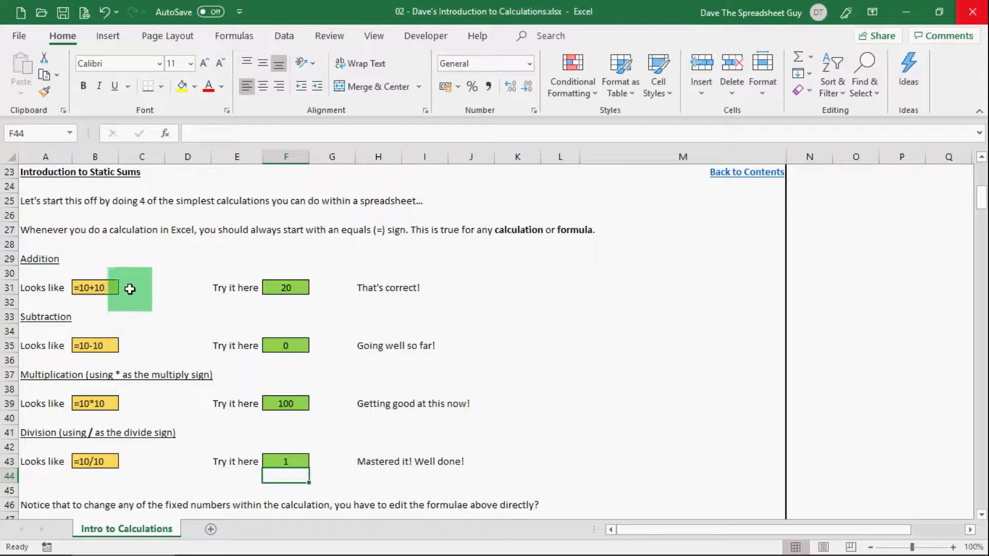
# Compare the contents of the Addition example cell B31 with the formula in practice cell F31
pyautogui.click(294, 288)
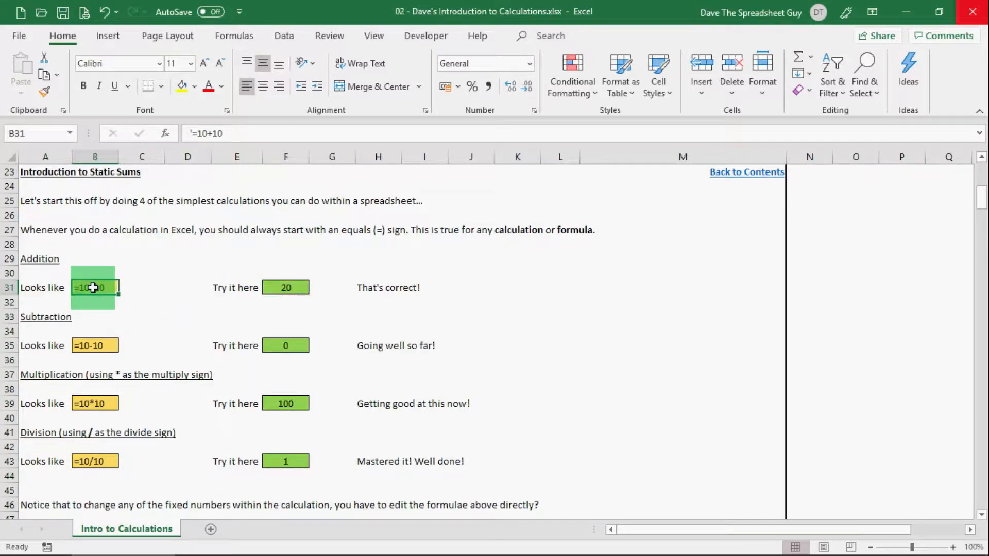
pyautogui.click(303, 287)
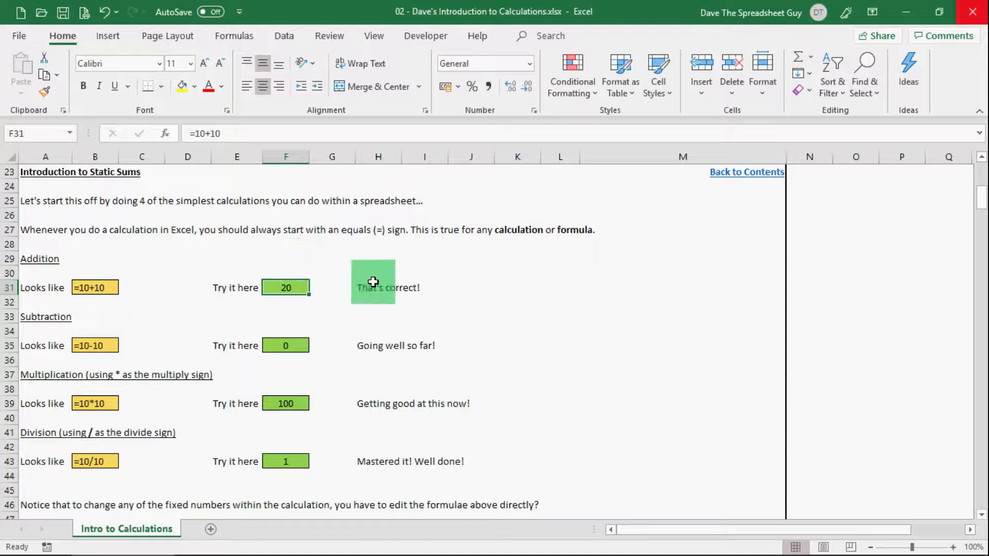
pyautogui.scroll(-2, 427, 318)
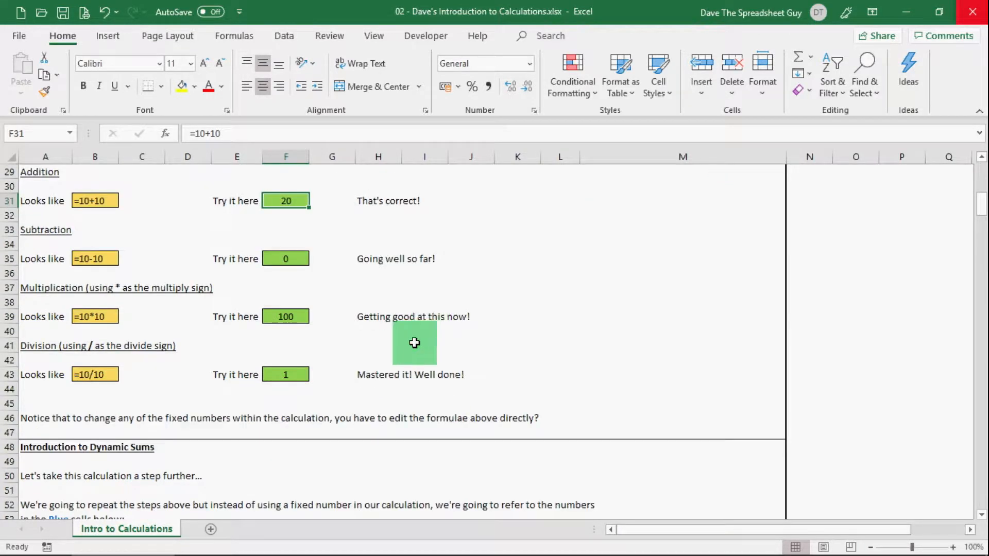
pyautogui.scroll(2, 268, 387)
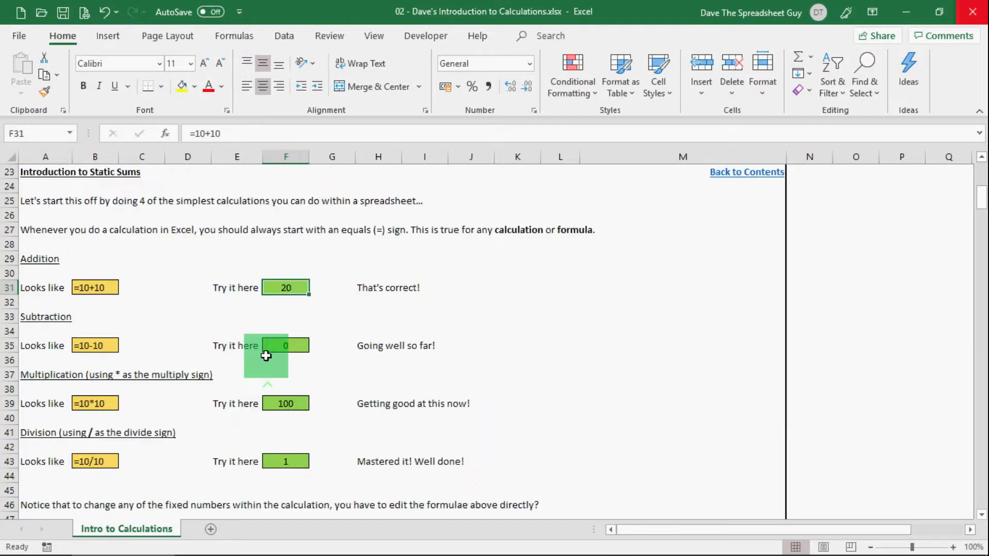
# Enter the formula =D55+H55 in the Addition practice cell F61 under Introduction to Dynamic Sums, referencing the two blue cells
pyautogui.scroll(-4, 323, 397)
pyautogui.scroll(-4, 324, 398)
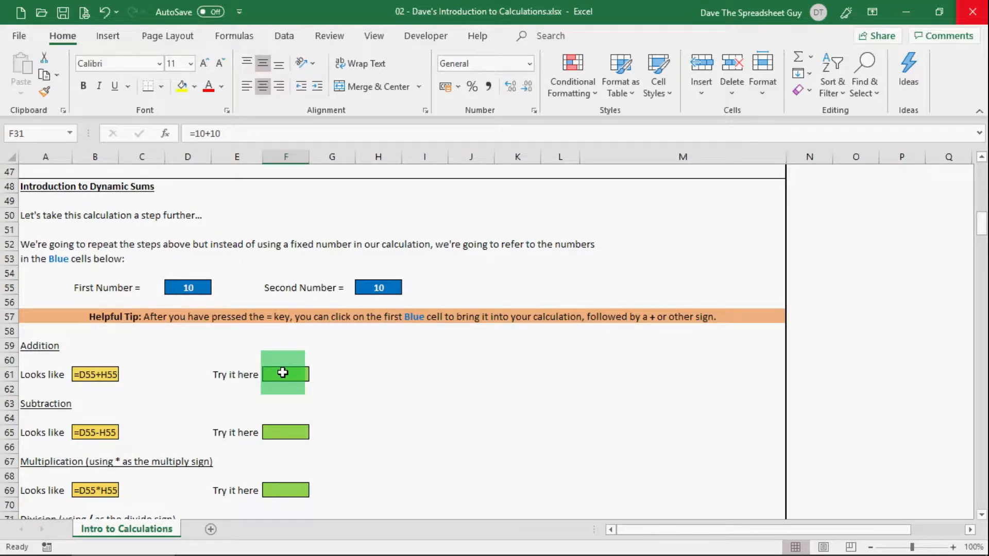
pyautogui.scroll(-1, 198, 378)
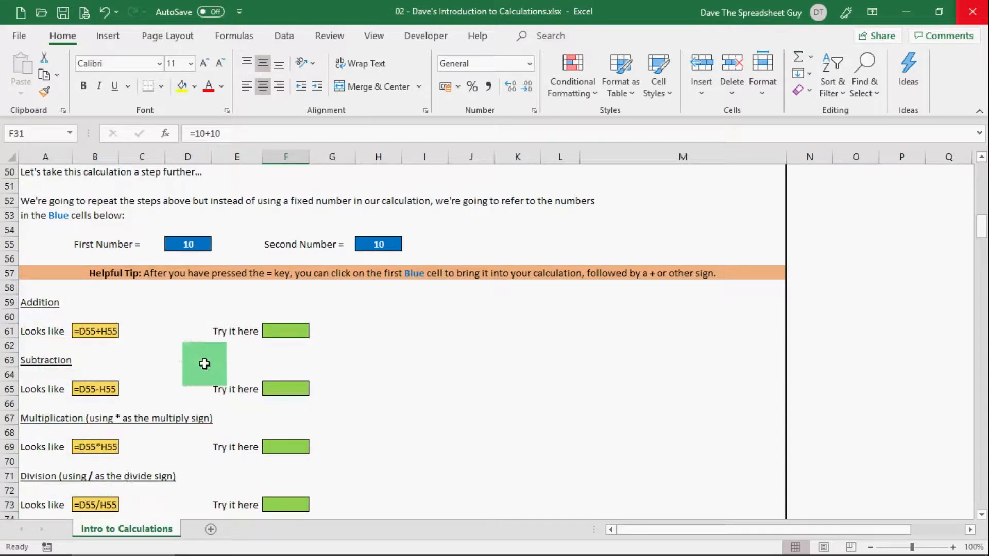
pyautogui.click(280, 336)
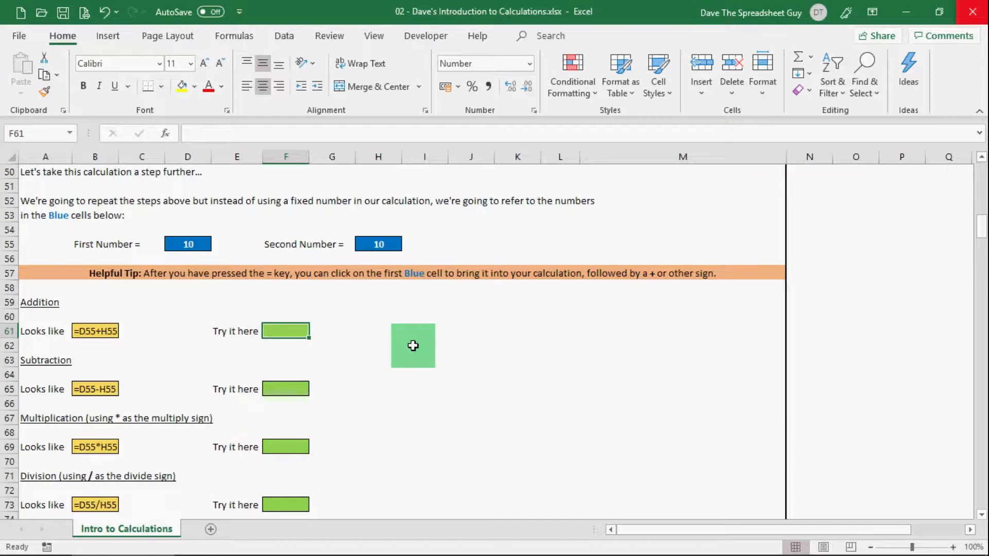
pyautogui.write('=')
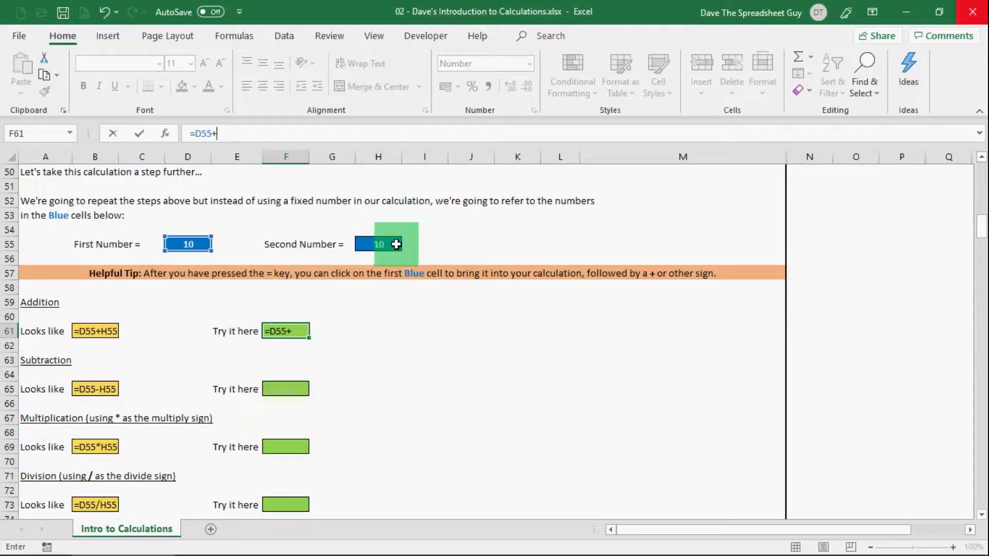
pyautogui.click(396, 244)
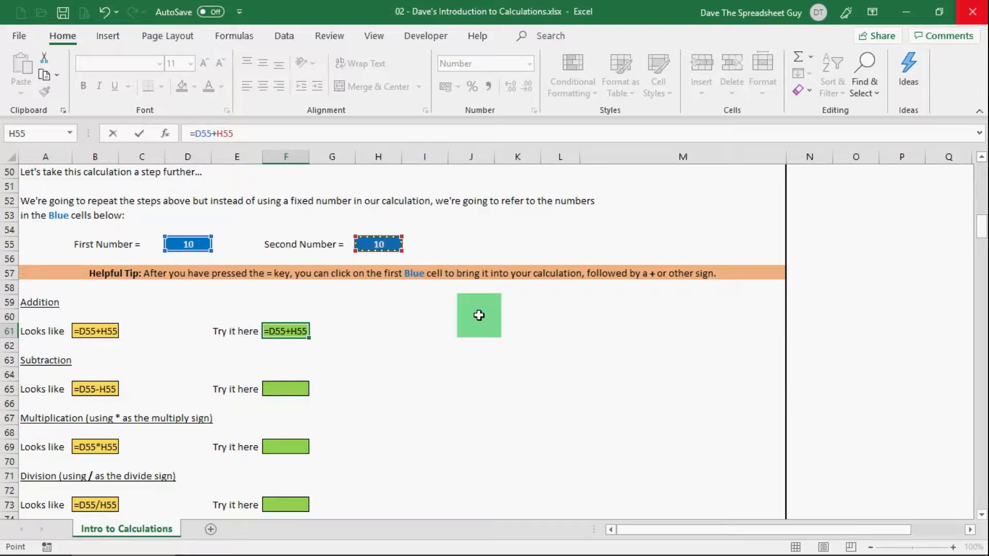
pyautogui.press('Return')
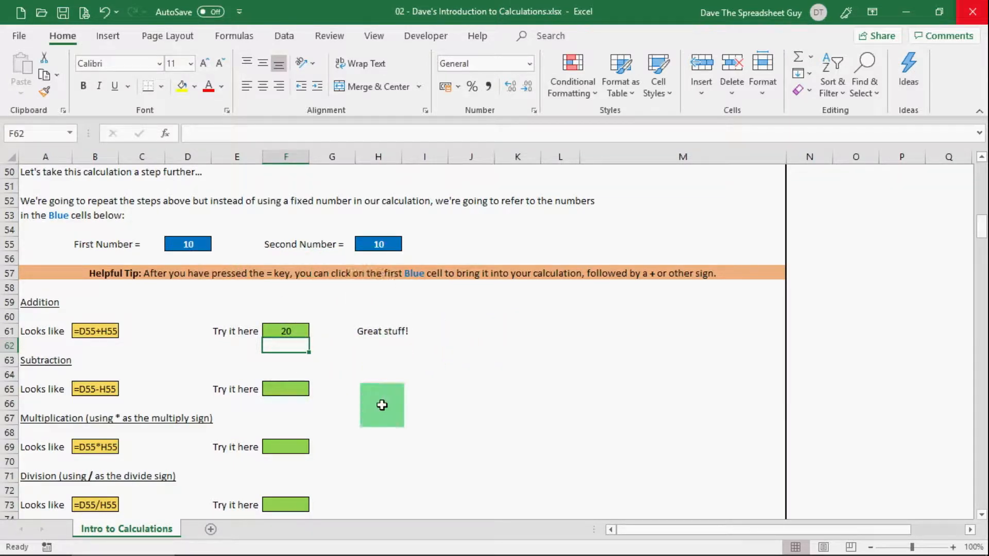
# Enter the formula =D55-H55 in the dynamic Subtraction practice cell F65, referencing the two blue cells
pyautogui.click(278, 390)
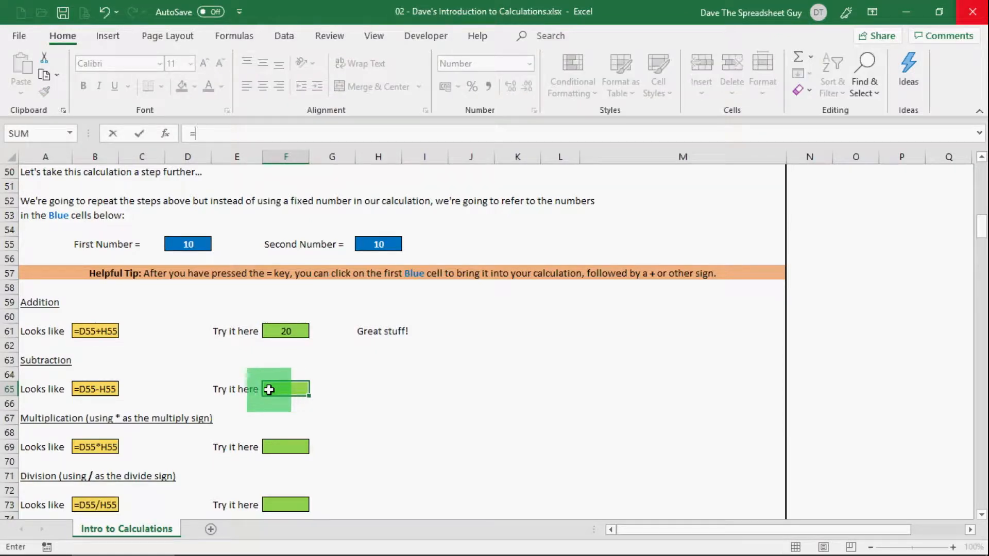
pyautogui.write('=')
pyautogui.click(200, 245)
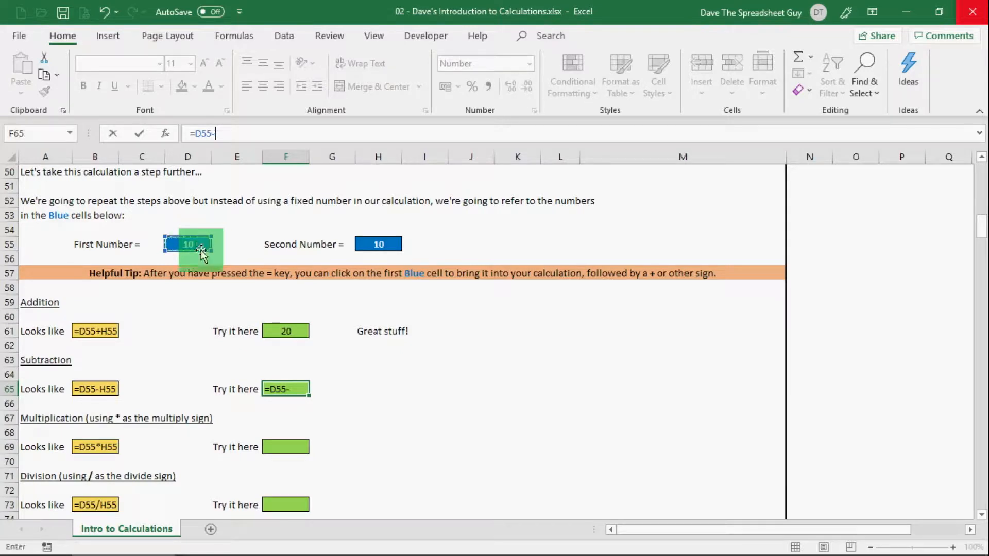
pyautogui.write('-')
pyautogui.click(364, 235)
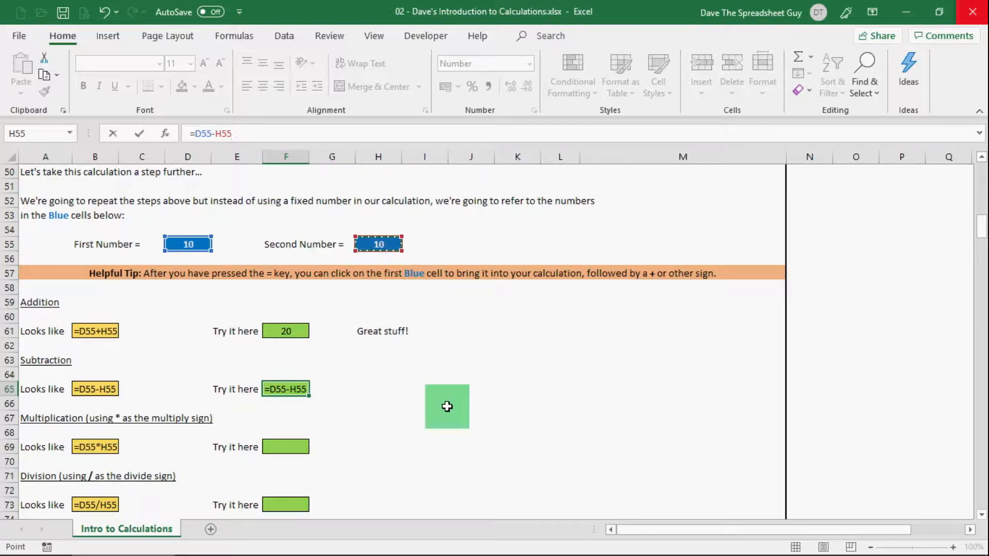
pyautogui.press('Return')
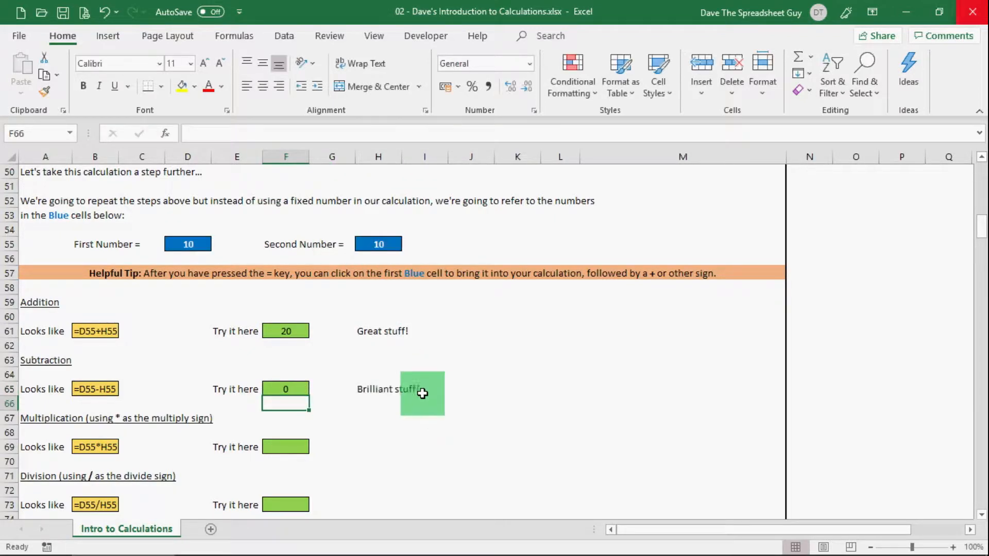
# Enter the formula =D55*H55 in the dynamic Multiplication practice cell F69, referencing the two blue cells
pyautogui.click(299, 443)
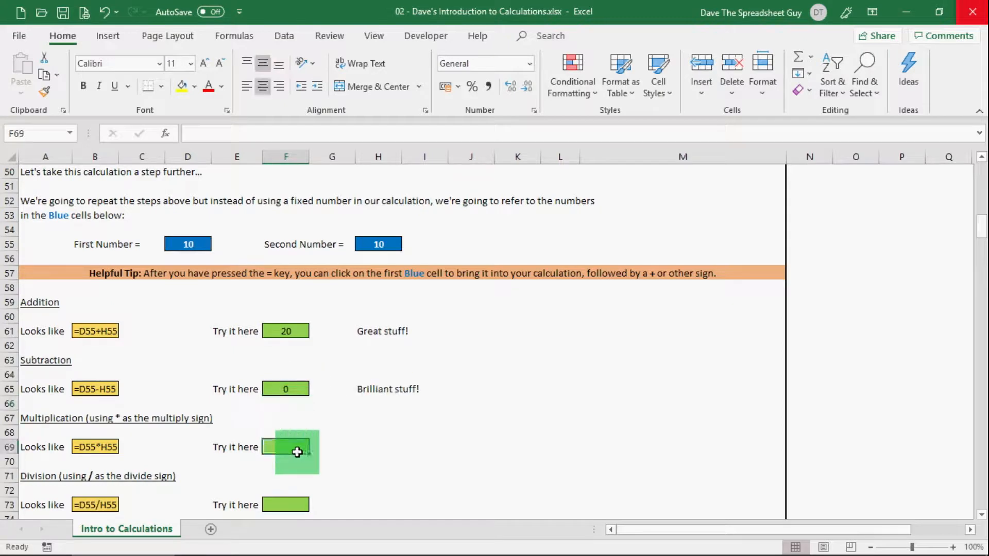
pyautogui.scroll(-1, 364, 436)
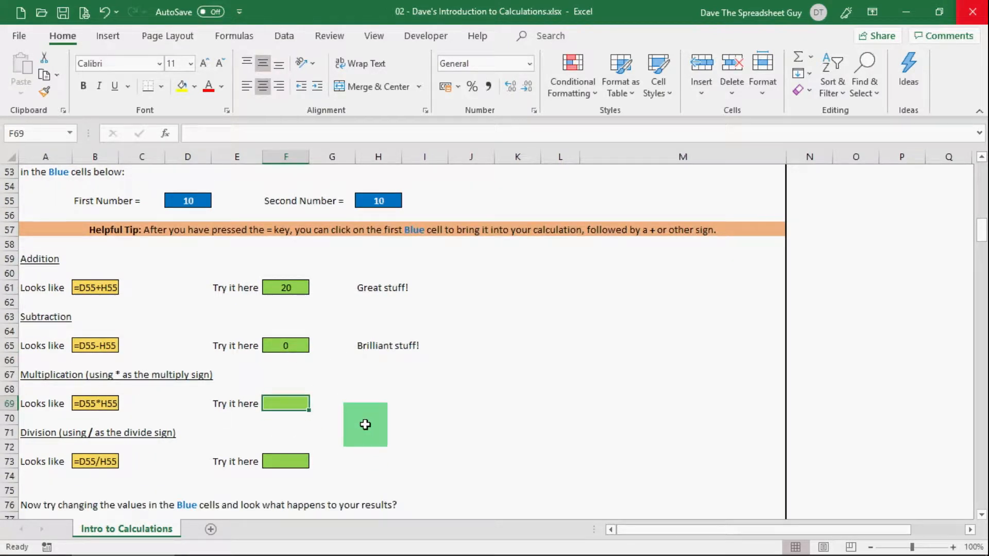
pyautogui.write('=')
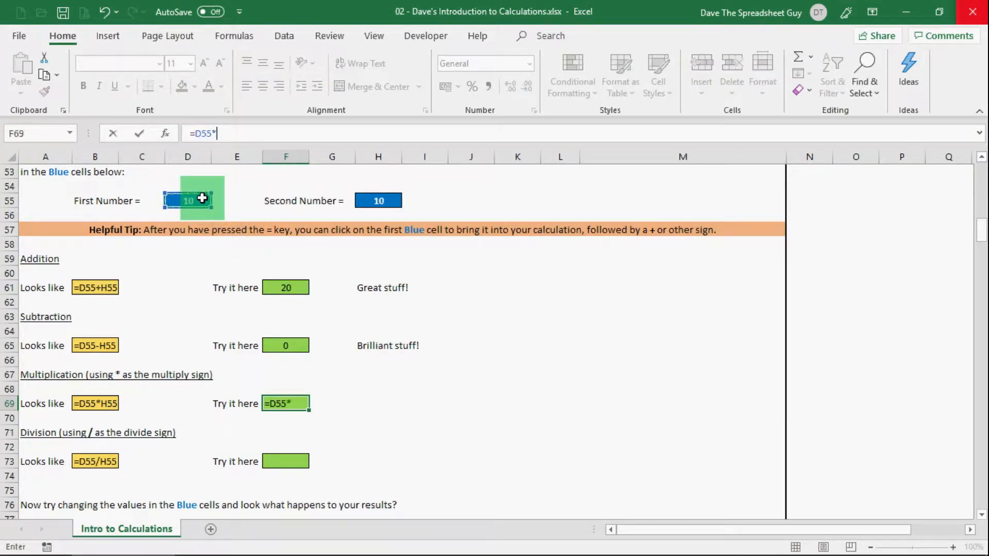
pyautogui.write('*')
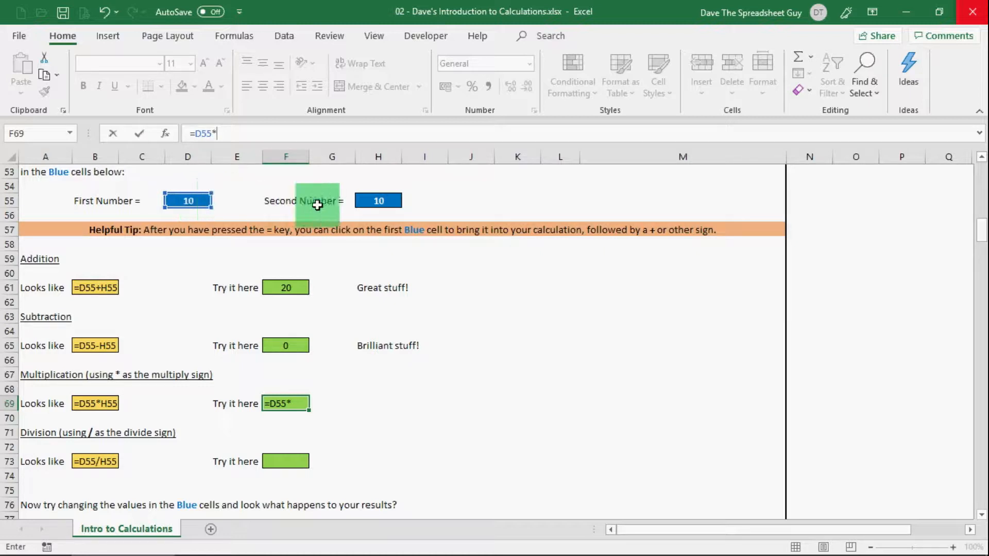
pyautogui.click(392, 201)
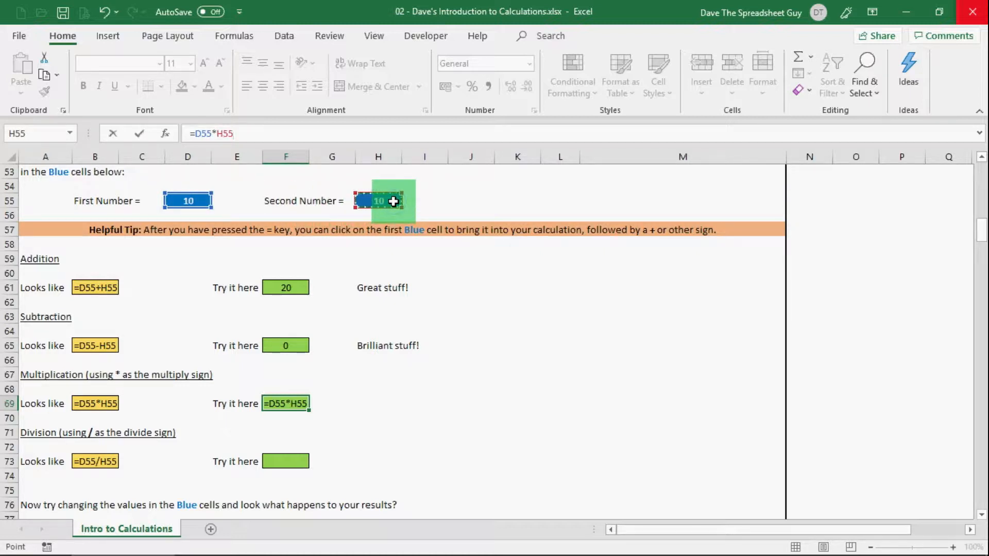
pyautogui.press('Return')
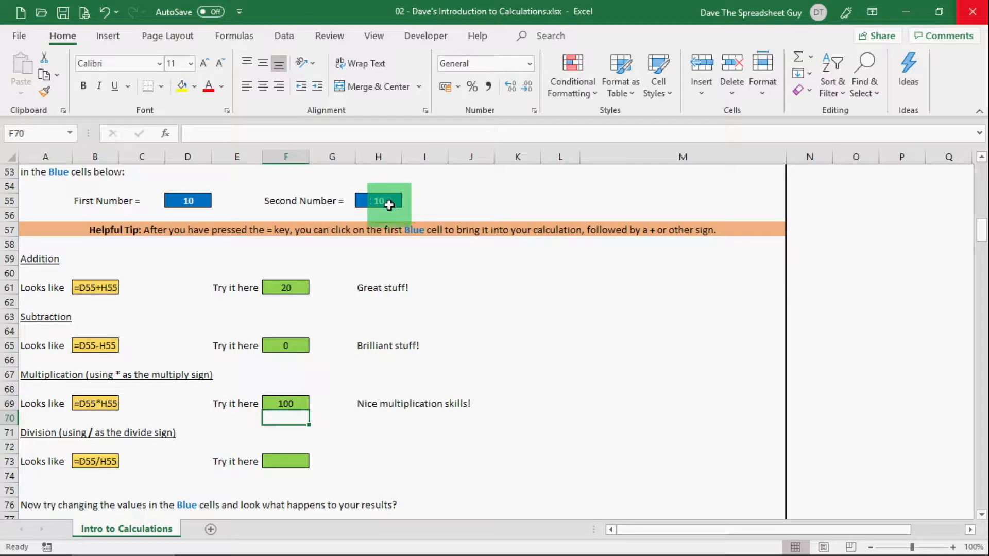
# Enter the formula =D55/H55 in the dynamic Division practice cell F73, referencing the two blue cells
pyautogui.click(283, 465)
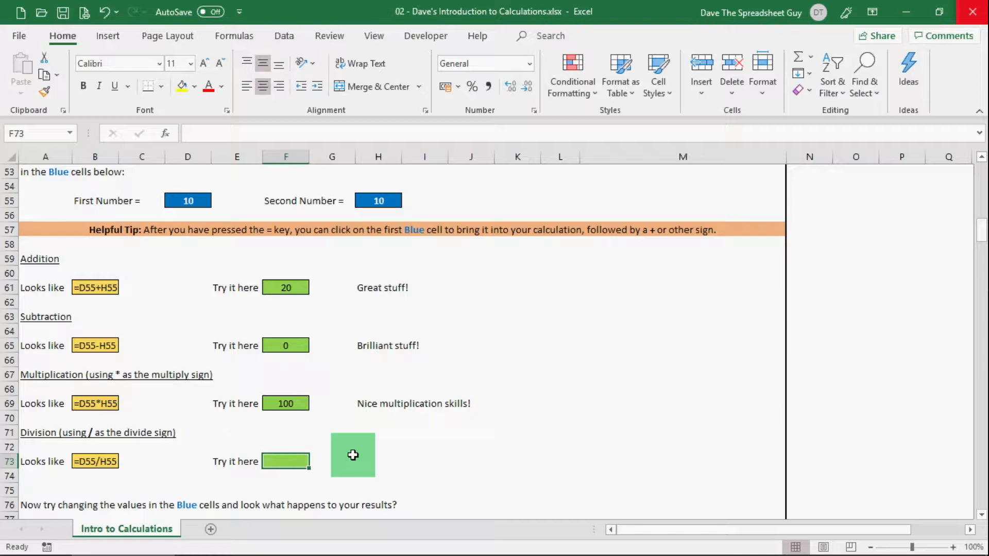
pyautogui.write('=')
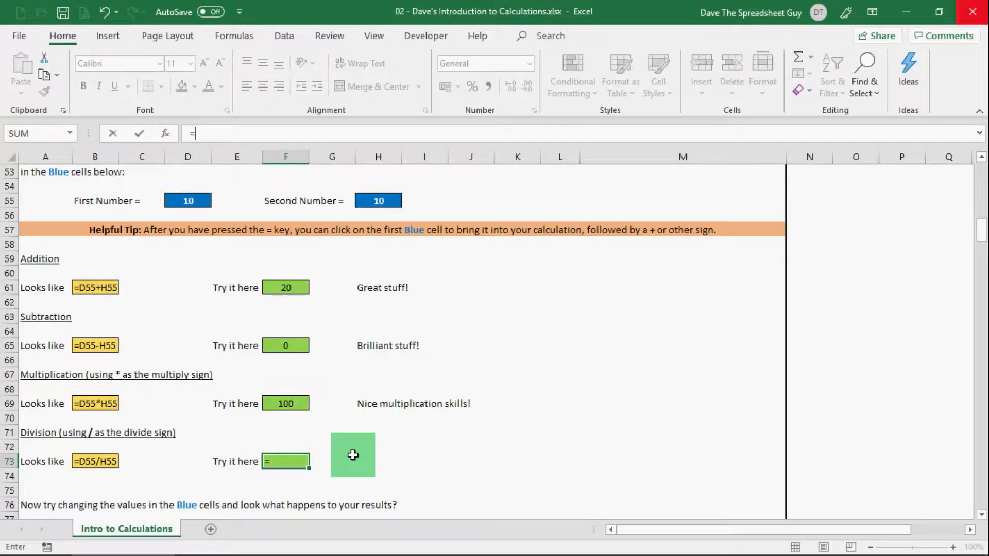
pyautogui.click(196, 200)
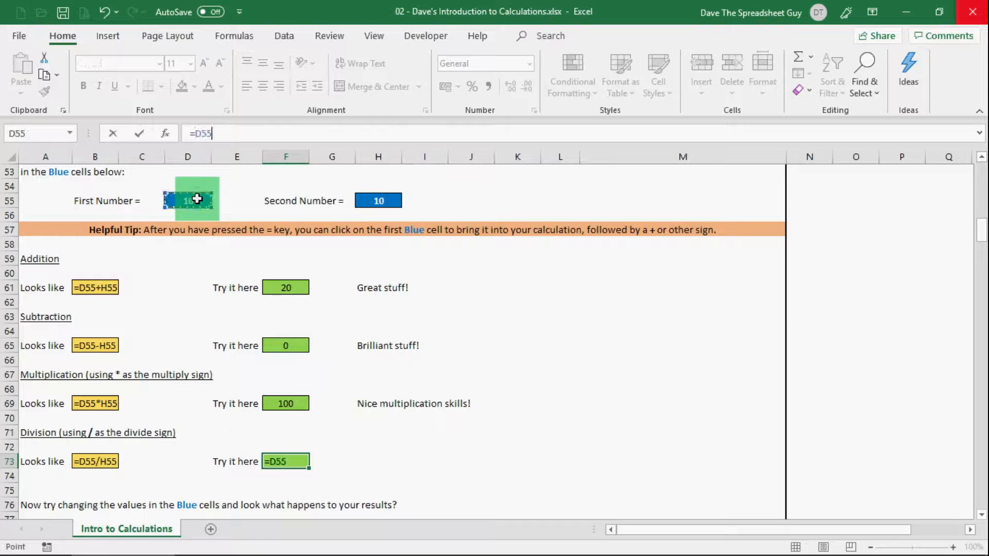
pyautogui.click(392, 202)
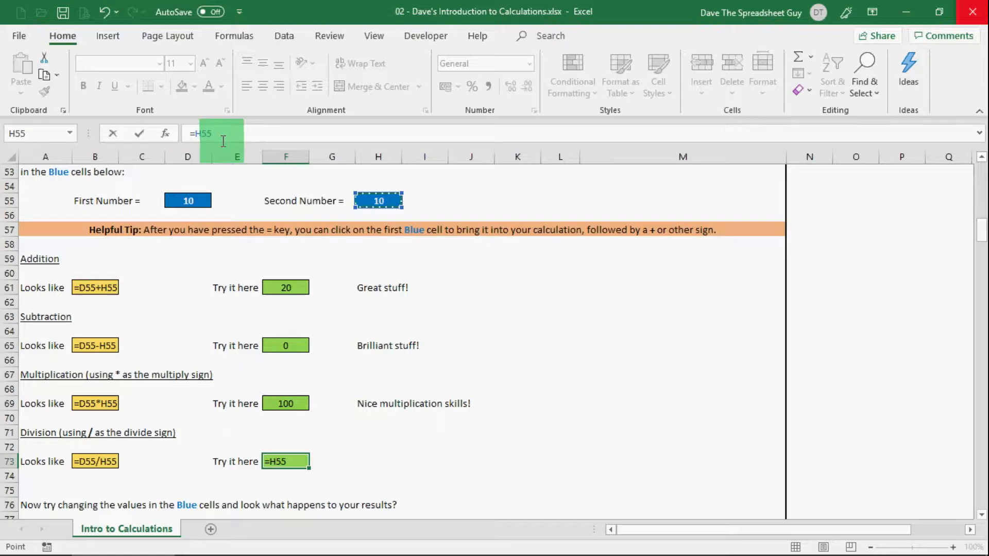
pyautogui.click(189, 202)
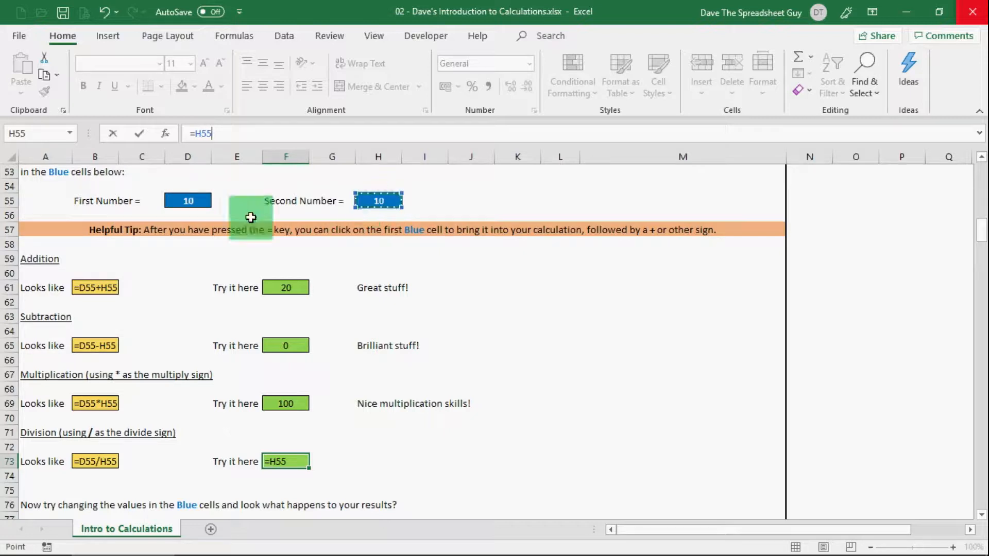
pyautogui.click(188, 288)
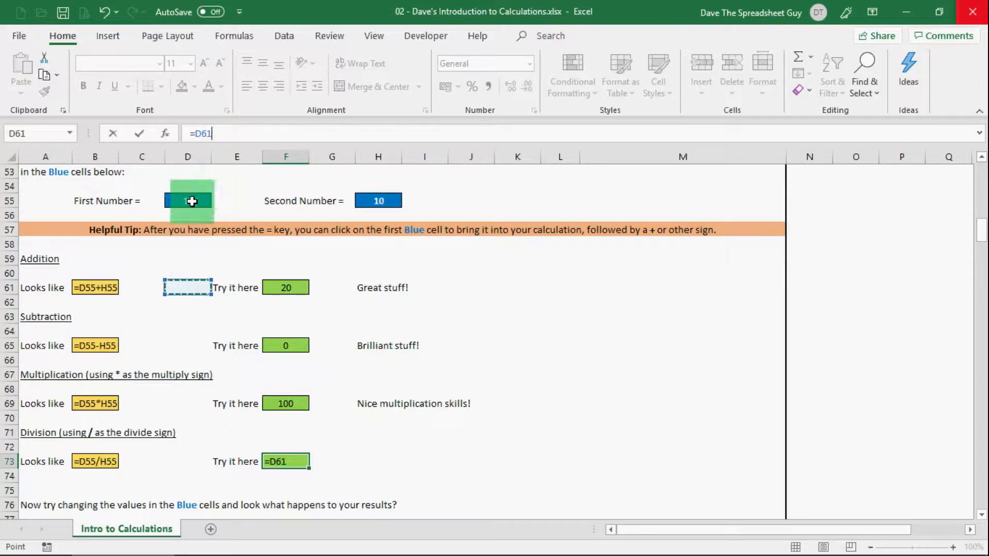
pyautogui.click(190, 201)
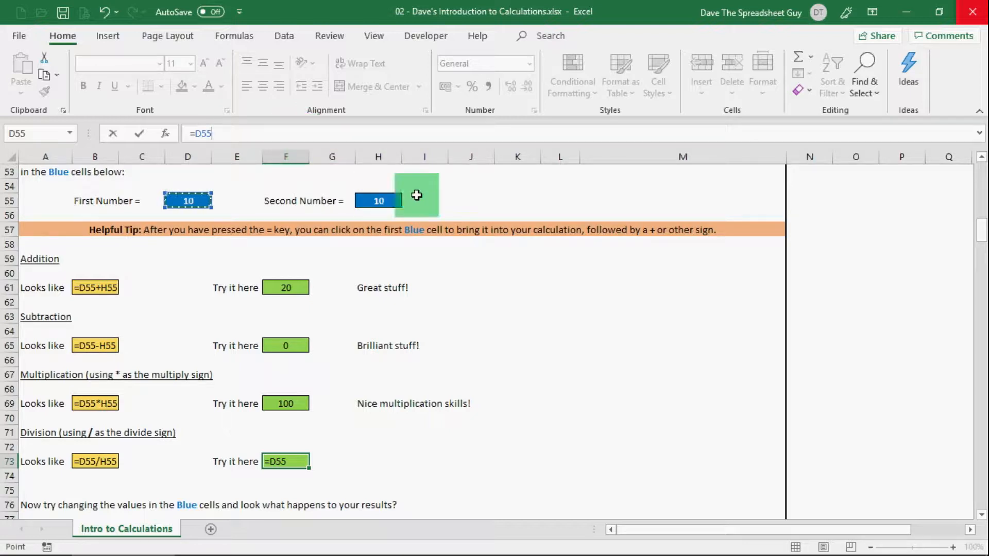
pyautogui.click(391, 201)
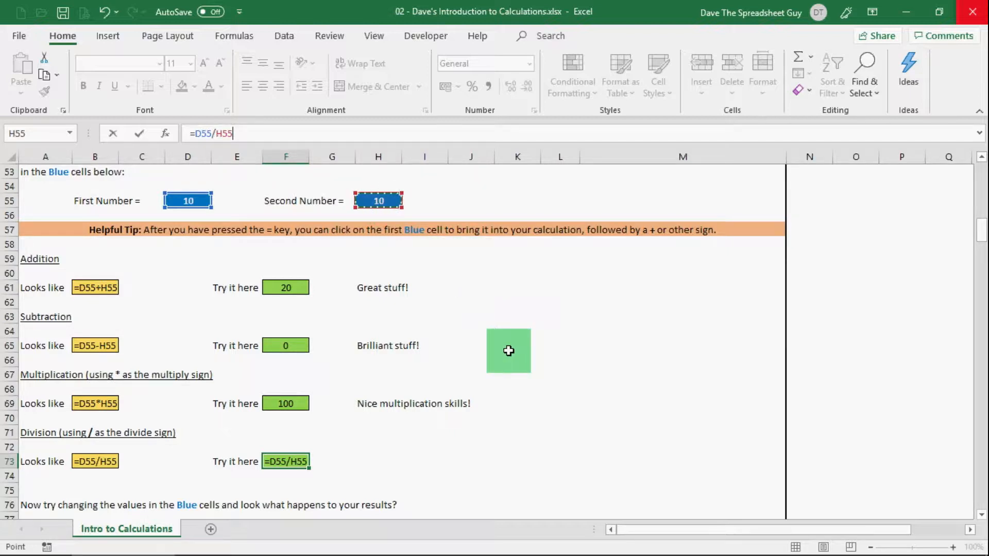
pyautogui.press('Return')
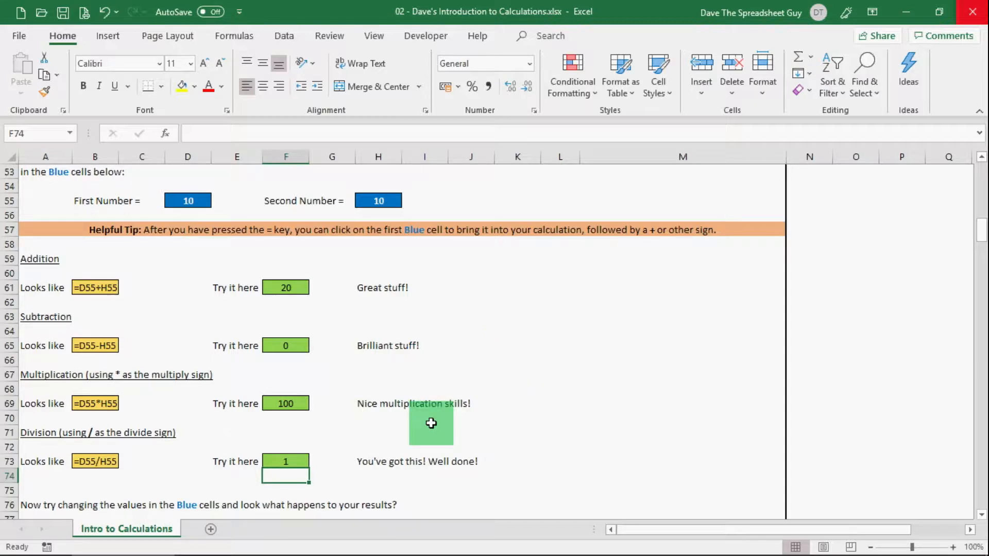
# Compare the static Addition formula in F31 with the blue input cells and the dynamic Addition formula in F61
pyautogui.scroll(2, 332, 404)
pyautogui.scroll(6, 331, 405)
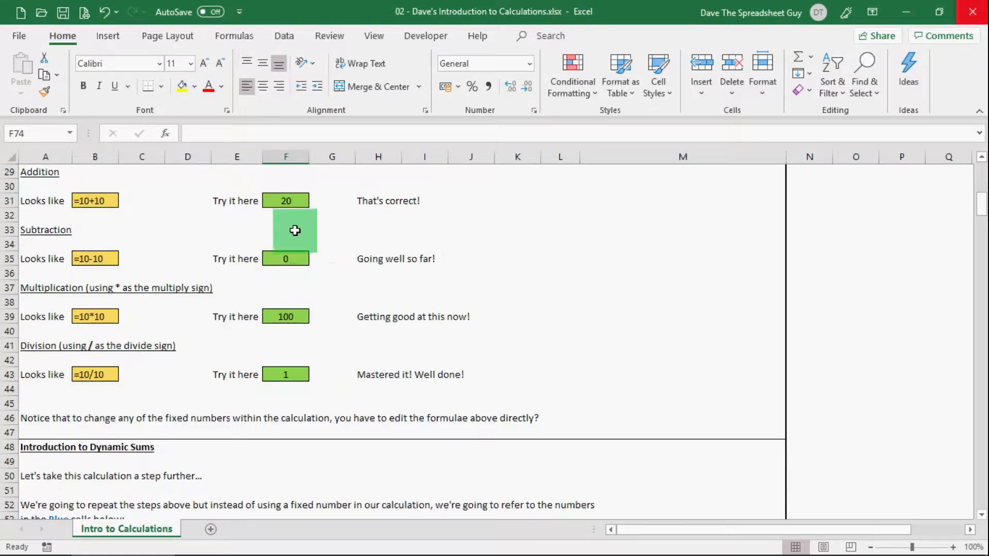
pyautogui.click(293, 202)
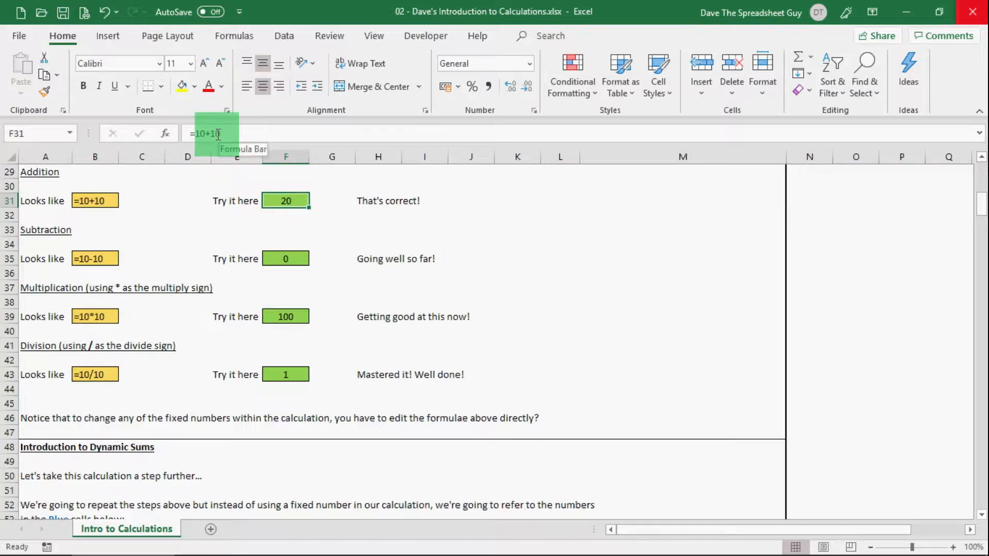
pyautogui.scroll(-6, 313, 256)
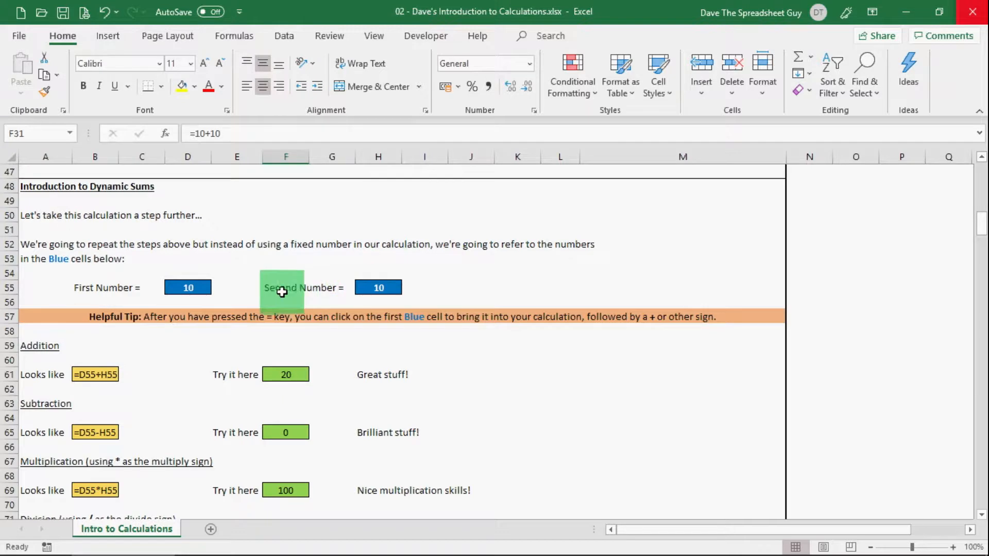
pyautogui.click(199, 289)
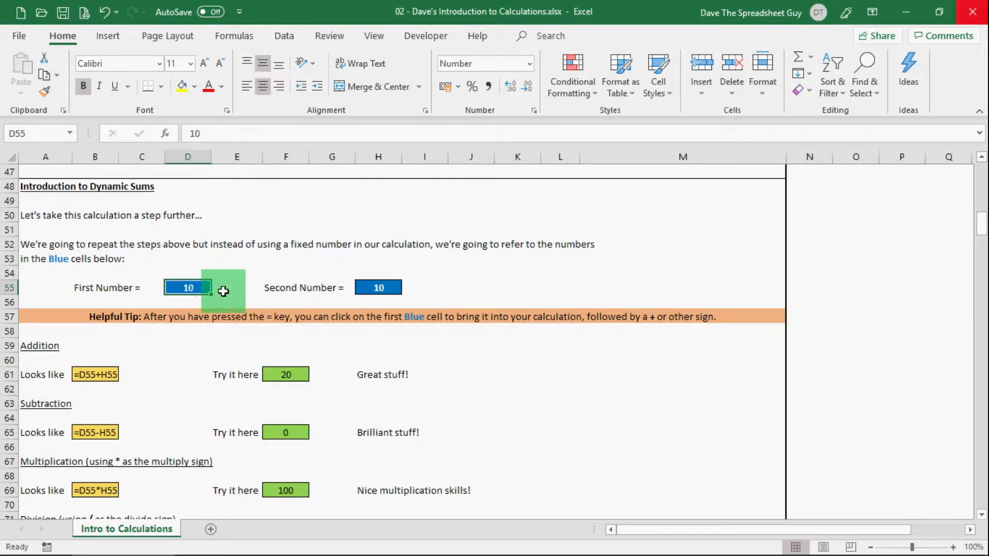
pyautogui.click(379, 289)
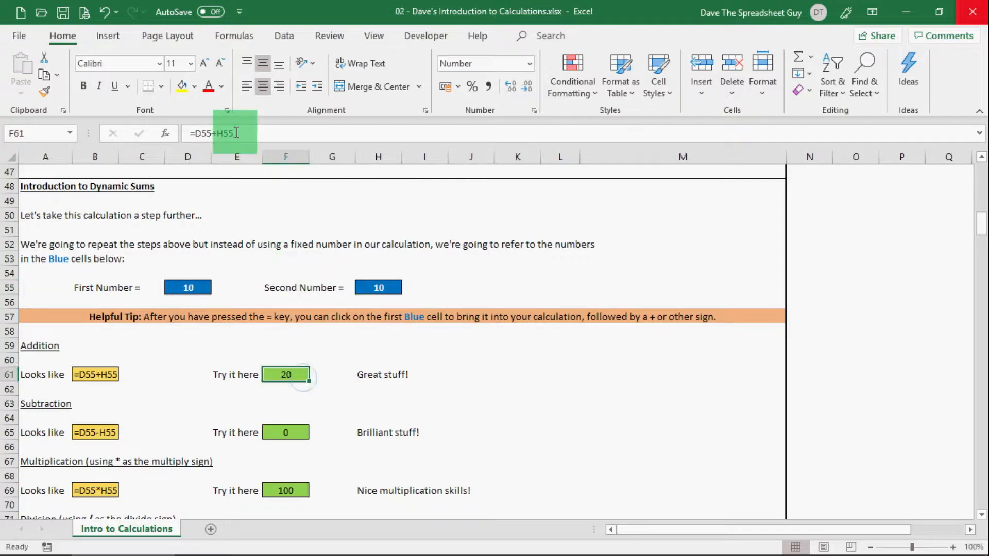
# Set the First Number in blue cell D55 to 100 and the Second Number in H55 to 5
pyautogui.click(193, 288)
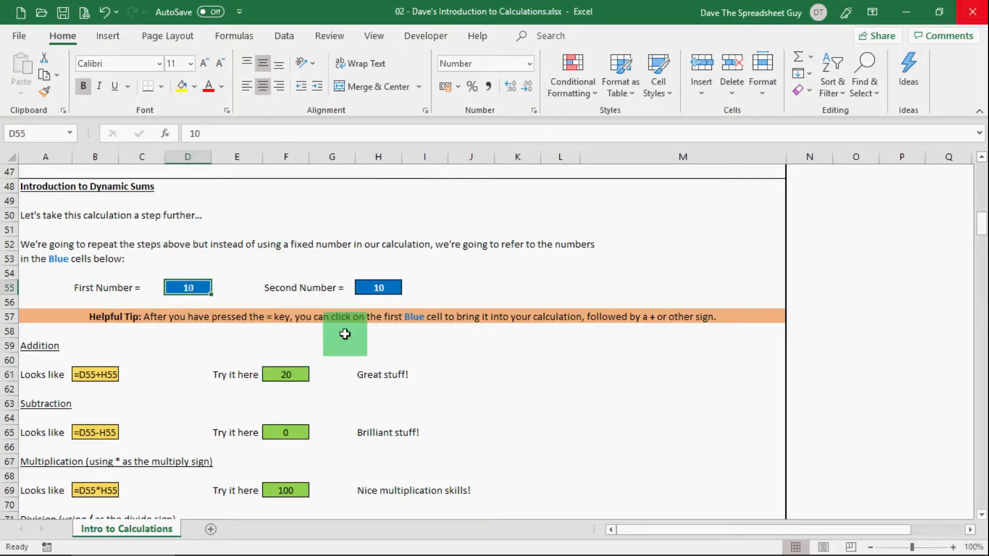
pyautogui.write('10')
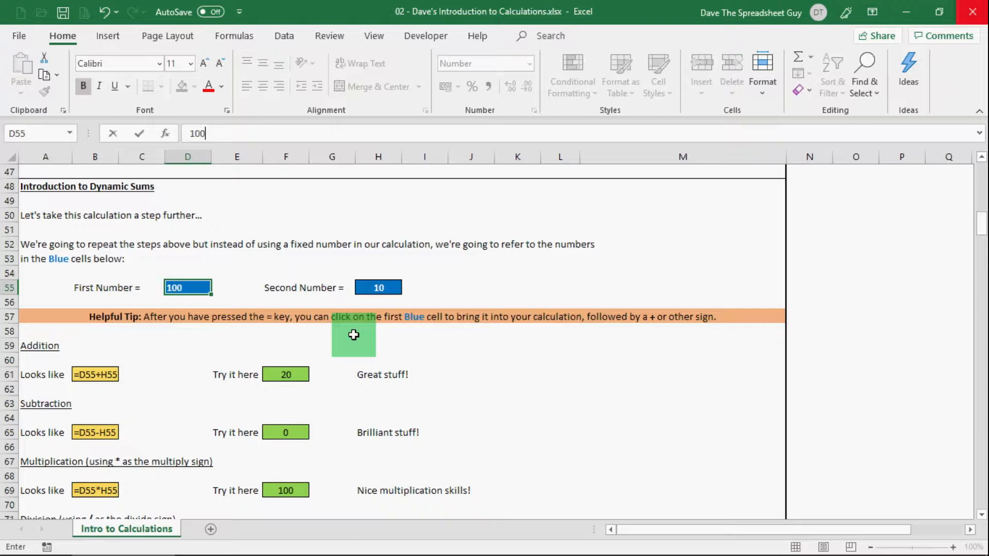
pyautogui.press('Return')
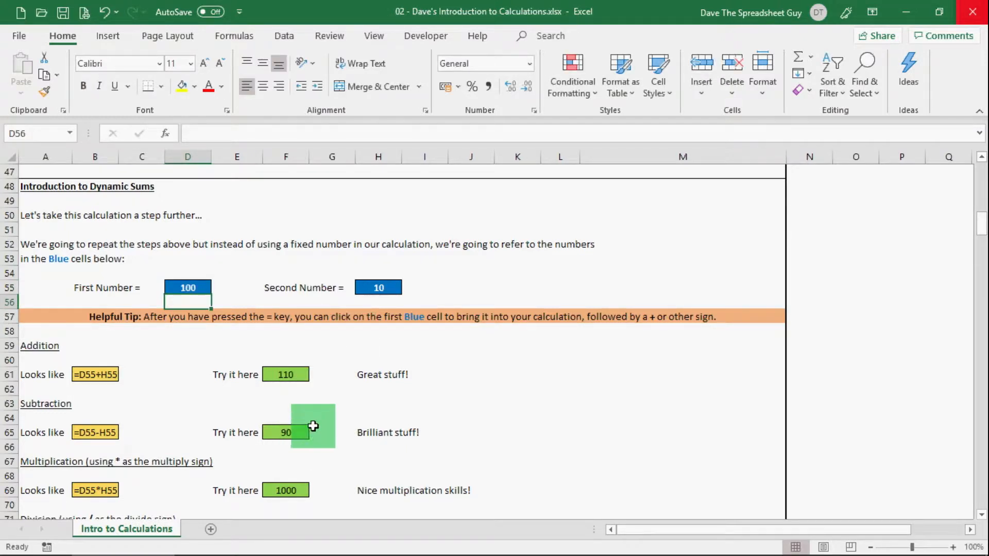
pyautogui.click(205, 284)
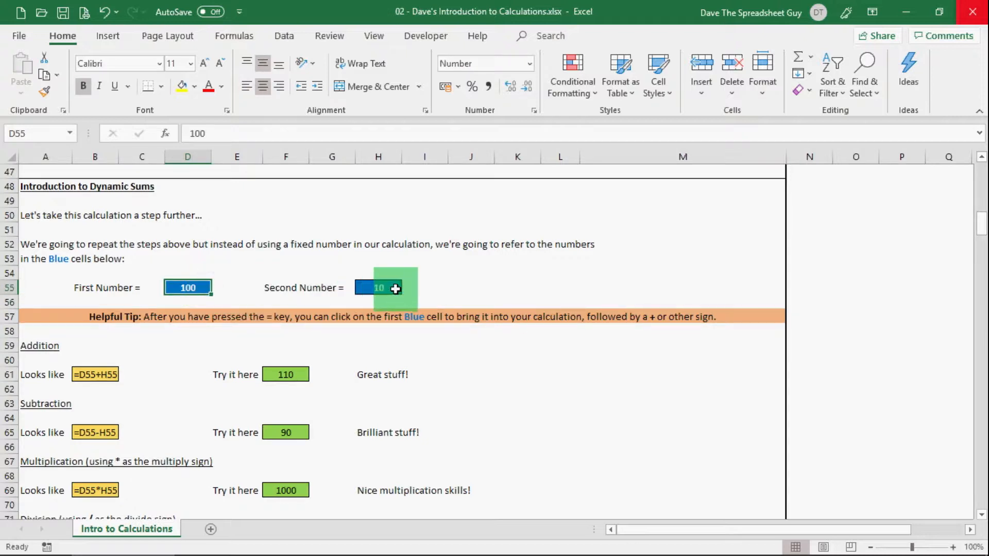
pyautogui.click(394, 288)
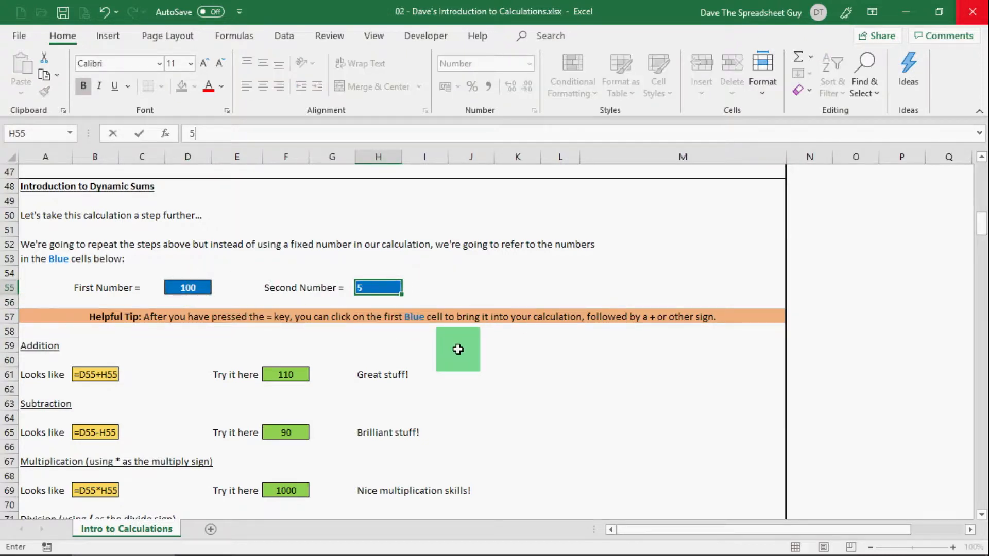
pyautogui.press('Return')
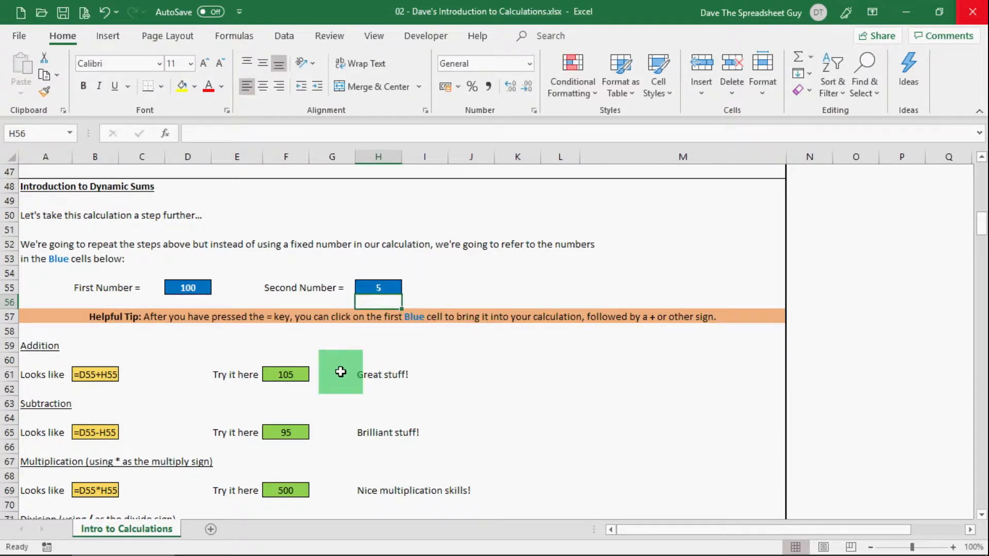
# Examine the recalculated dynamic Addition, Subtraction and Multiplication practice cells F61, F65 and F69 and their formulas
pyautogui.scroll(-1, 315, 372)
pyautogui.scroll(-2, 315, 373)
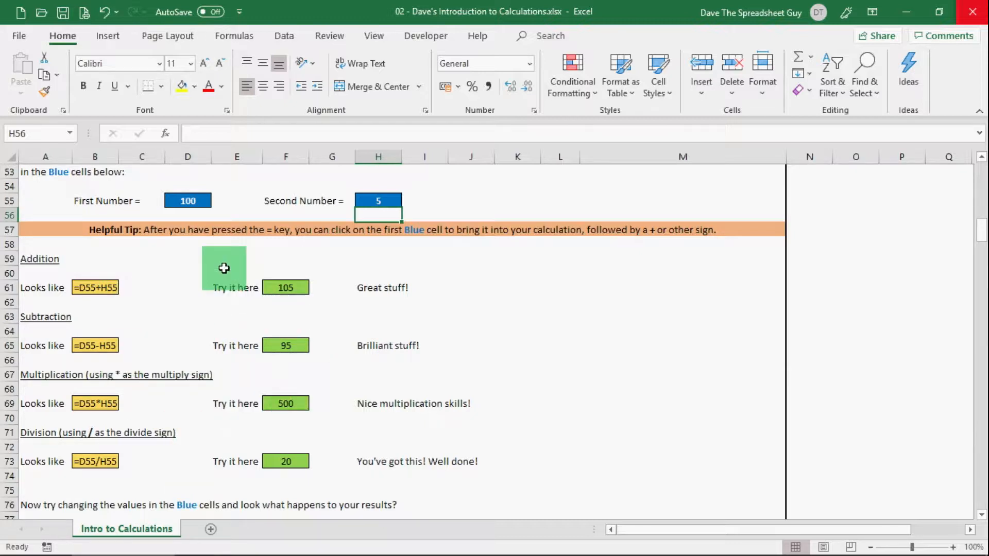
pyautogui.click(285, 287)
pyautogui.click(286, 344)
pyautogui.click(286, 402)
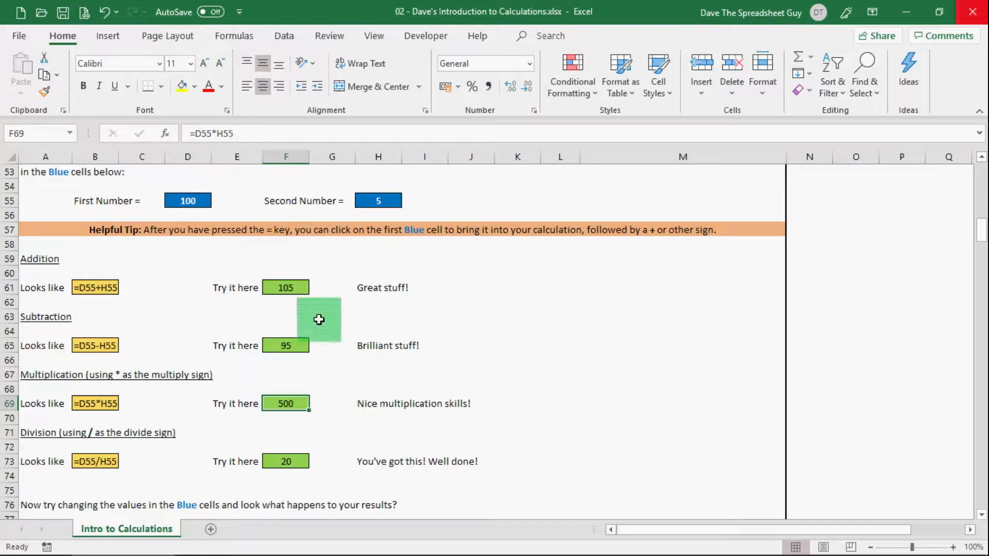
# Review the static and dynamic sums sections and read the Applying a Dynamic Formula exercise about the butcher's stock order
pyautogui.scroll(2, 445, 346)
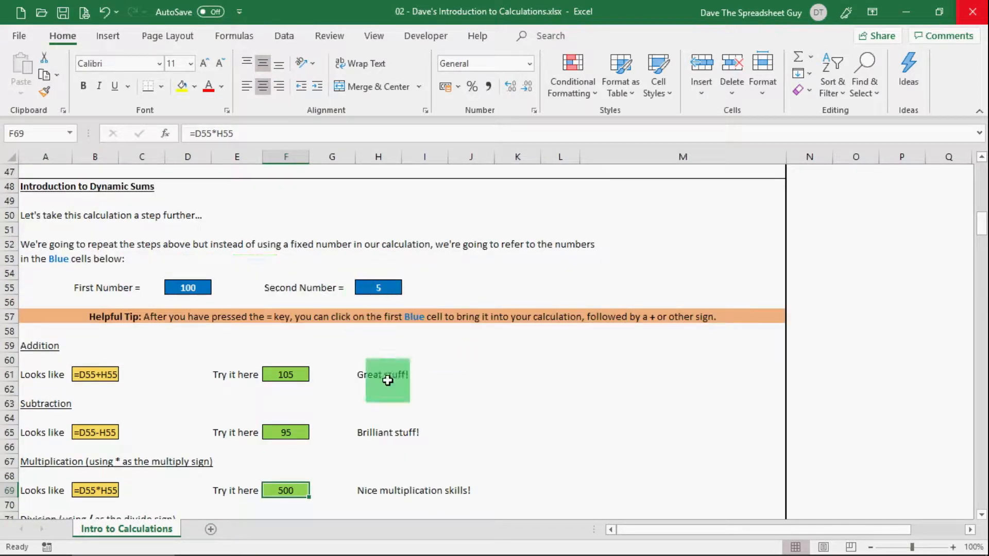
pyautogui.scroll(8, 410, 399)
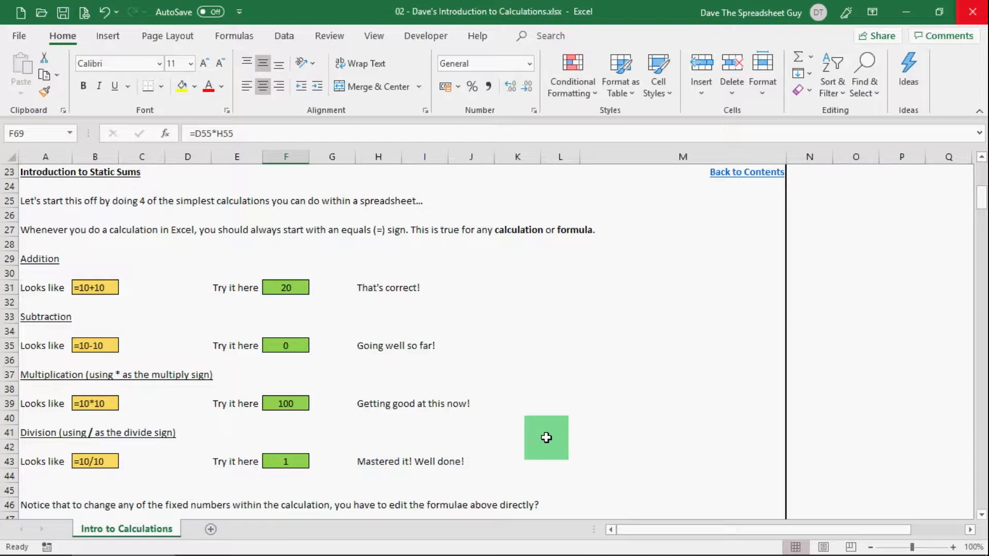
pyautogui.scroll(-6, 546, 438)
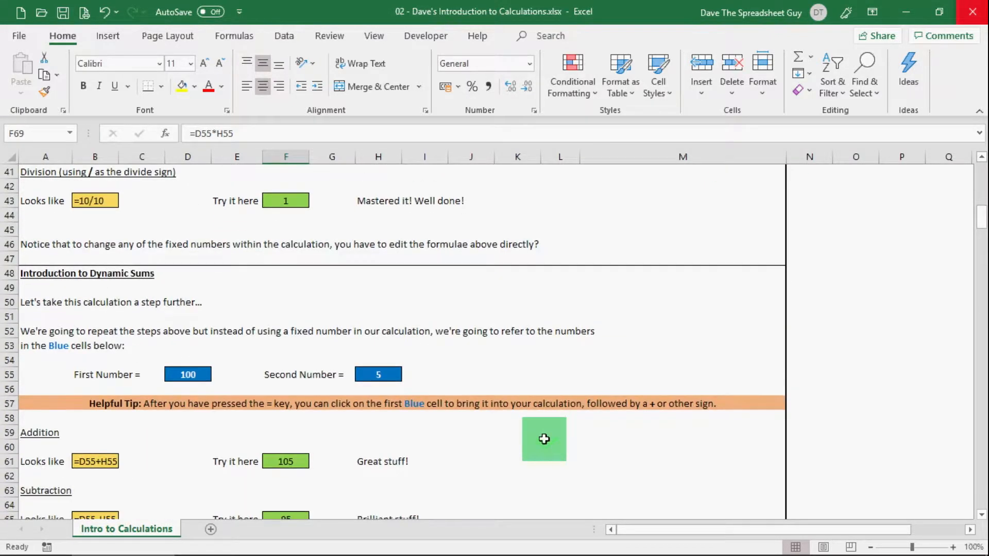
pyautogui.scroll(-4, 545, 439)
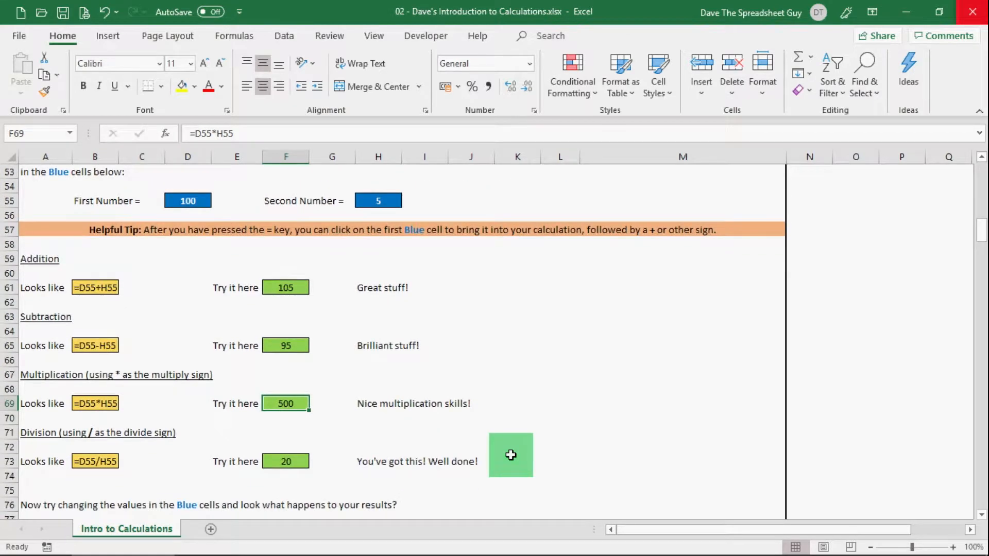
pyautogui.scroll(-1, 511, 456)
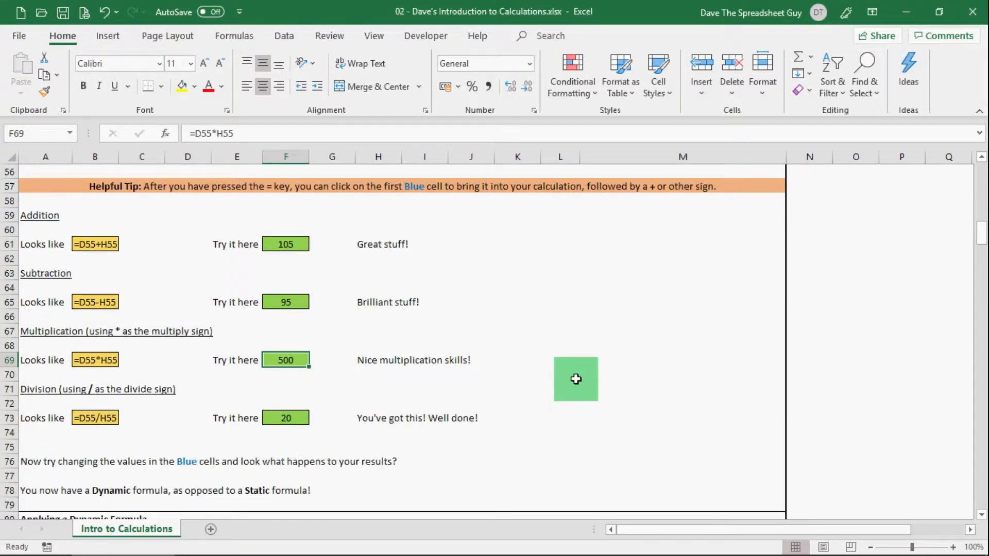
pyautogui.scroll(-5, 576, 379)
pyautogui.scroll(-3, 575, 379)
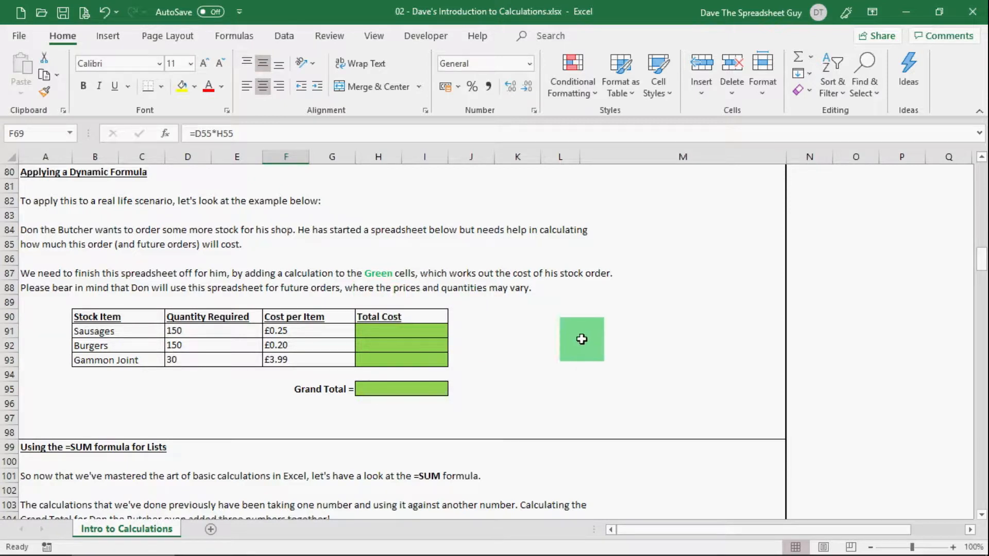
pyautogui.scroll(9, 563, 382)
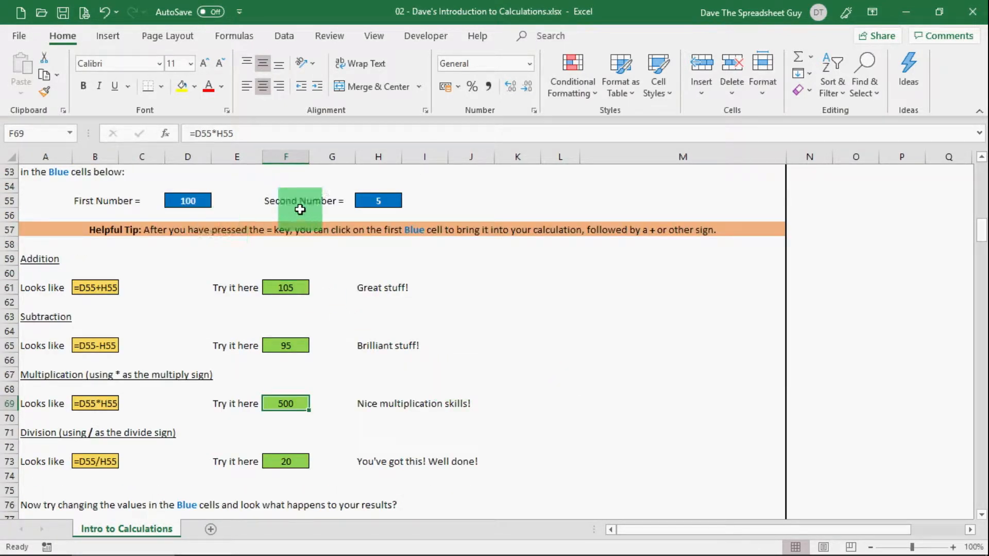
# Calculate the Sausages Total Cost in green cell H91 by multiplying quantity by cost per item with =D91*F91
pyautogui.scroll(10, 394, 408)
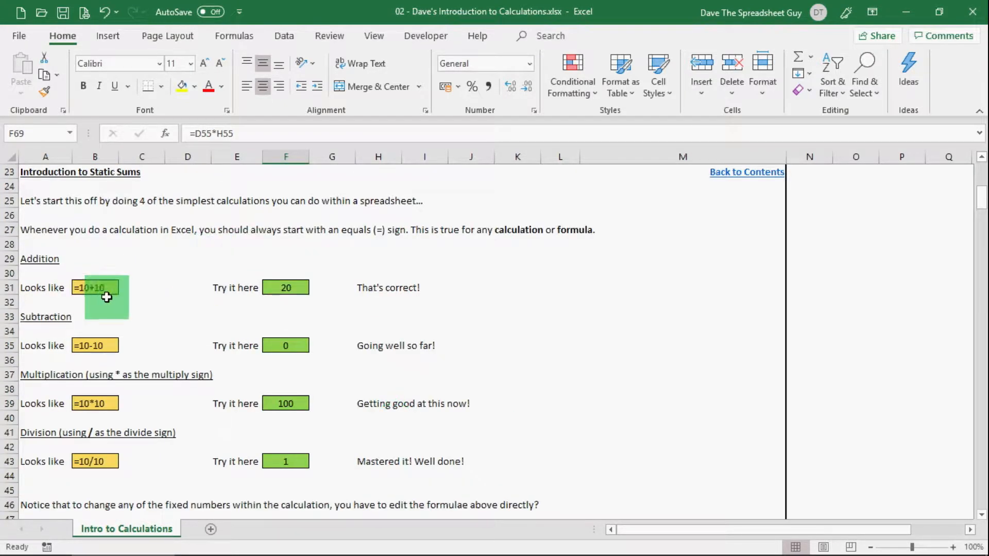
pyautogui.scroll(-11, 451, 369)
pyautogui.scroll(-8, 451, 368)
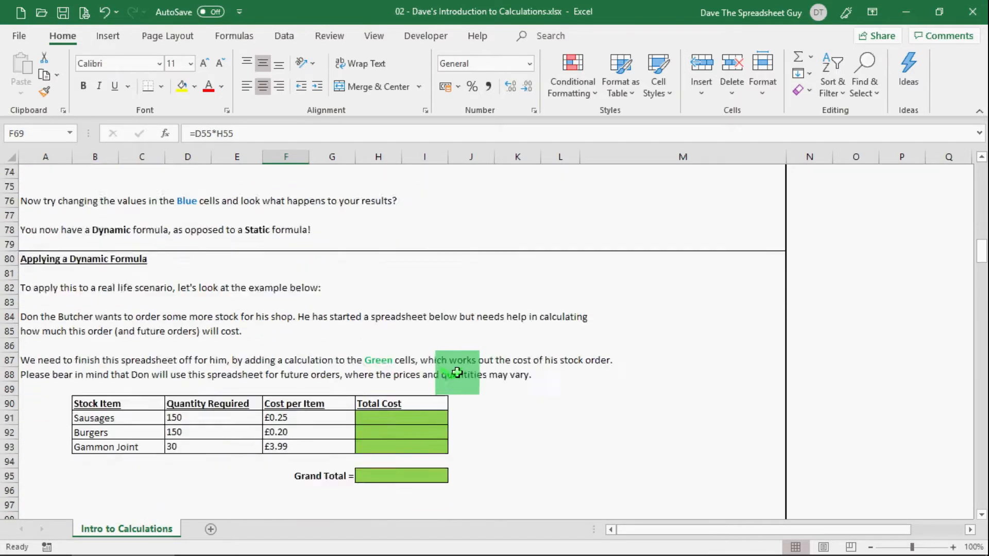
pyautogui.scroll(1, 475, 367)
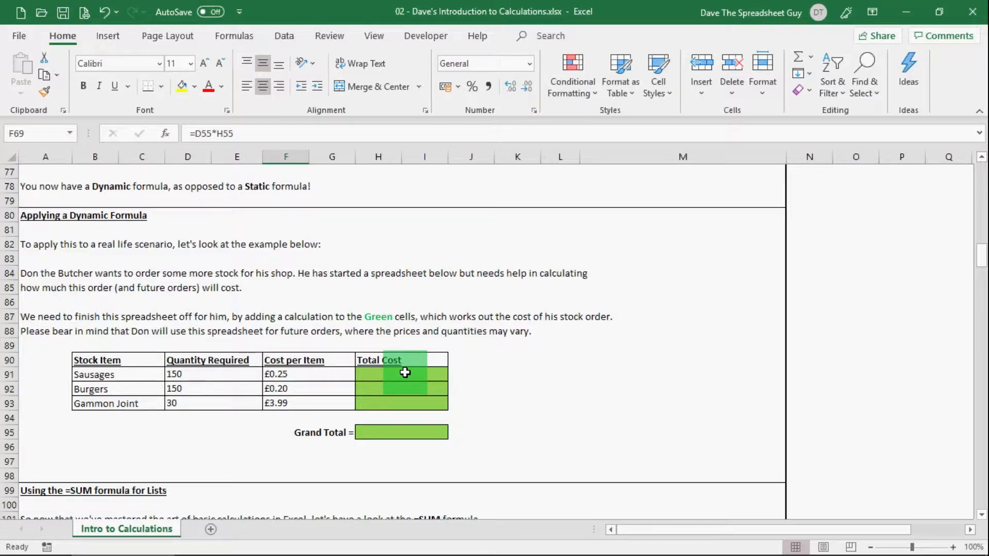
pyautogui.click(405, 372)
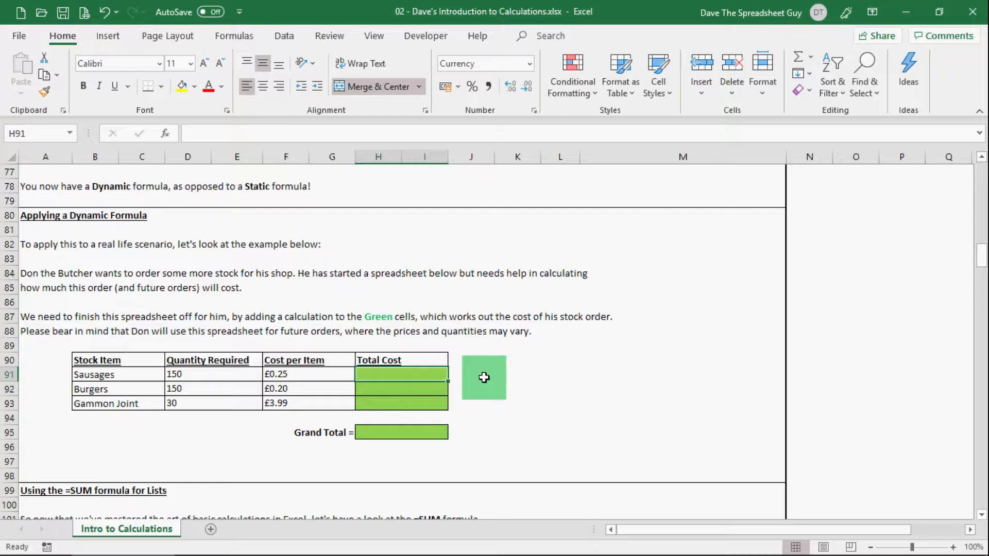
pyautogui.write('=')
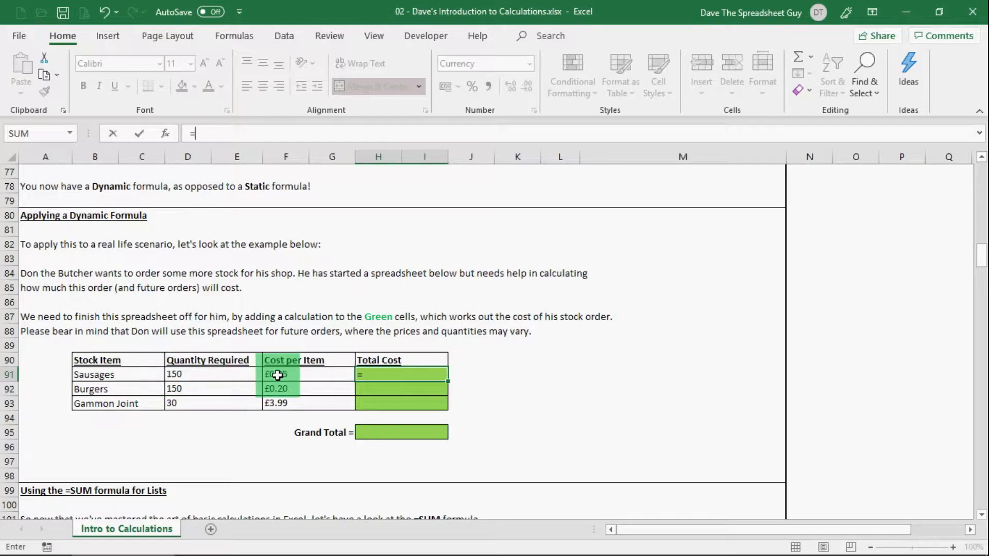
pyautogui.click(220, 374)
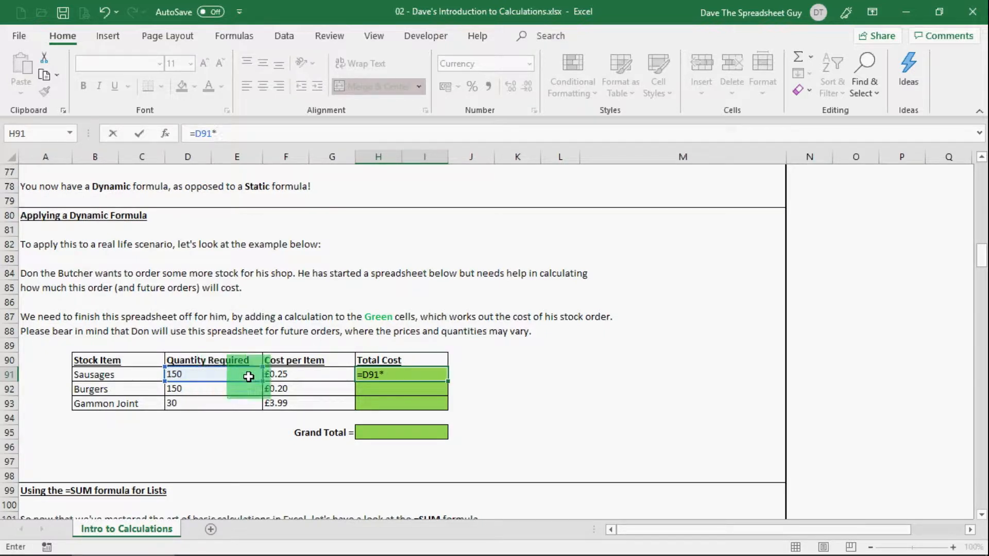
pyautogui.click(312, 374)
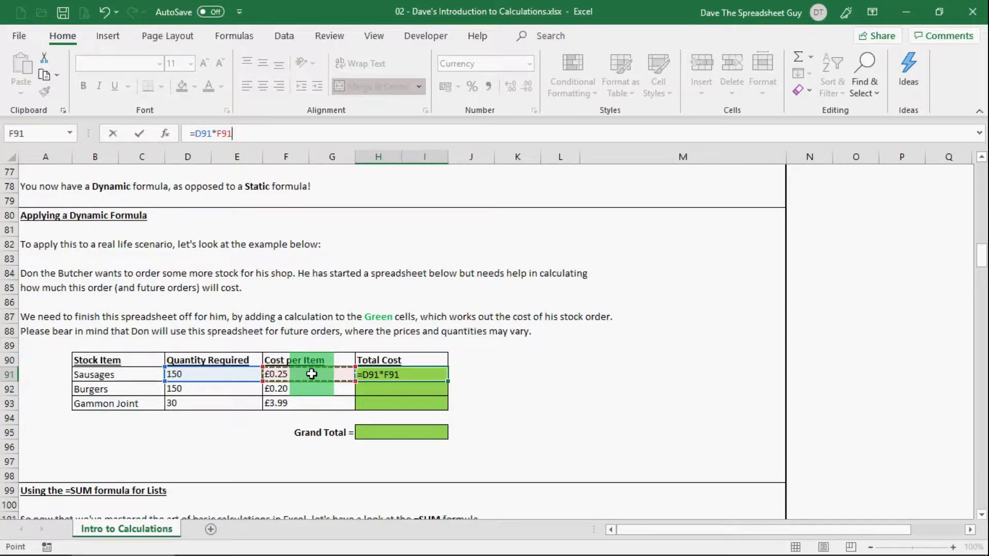
pyautogui.press('Return')
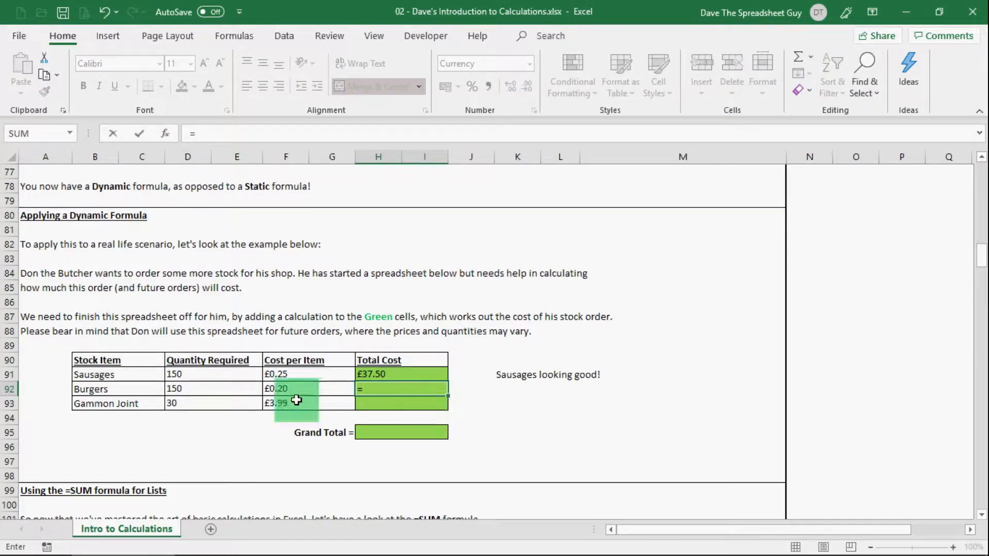
# Calculate the Burgers Total Cost in green cell H92 with the formula =D92*F92
pyautogui.click(230, 389)
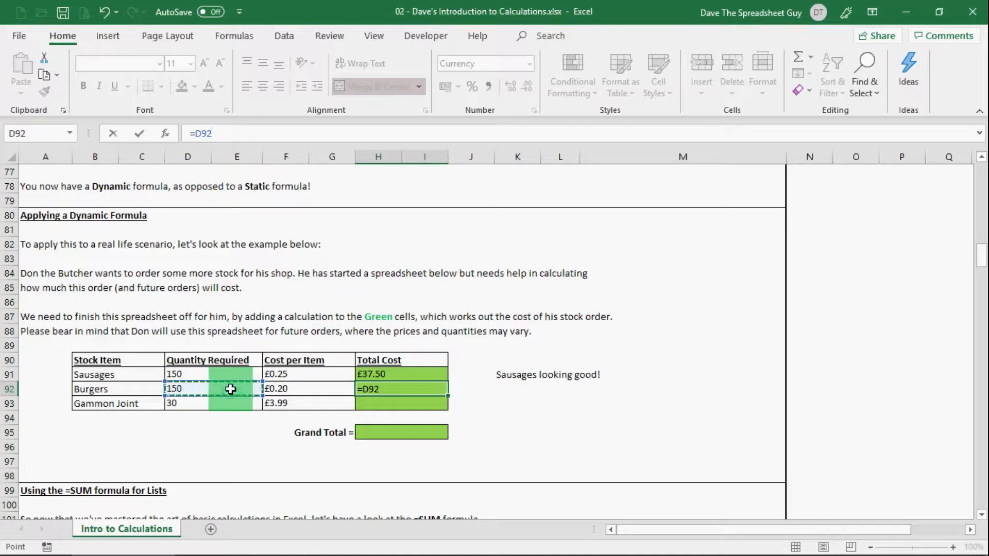
pyautogui.write('*')
pyautogui.click(314, 389)
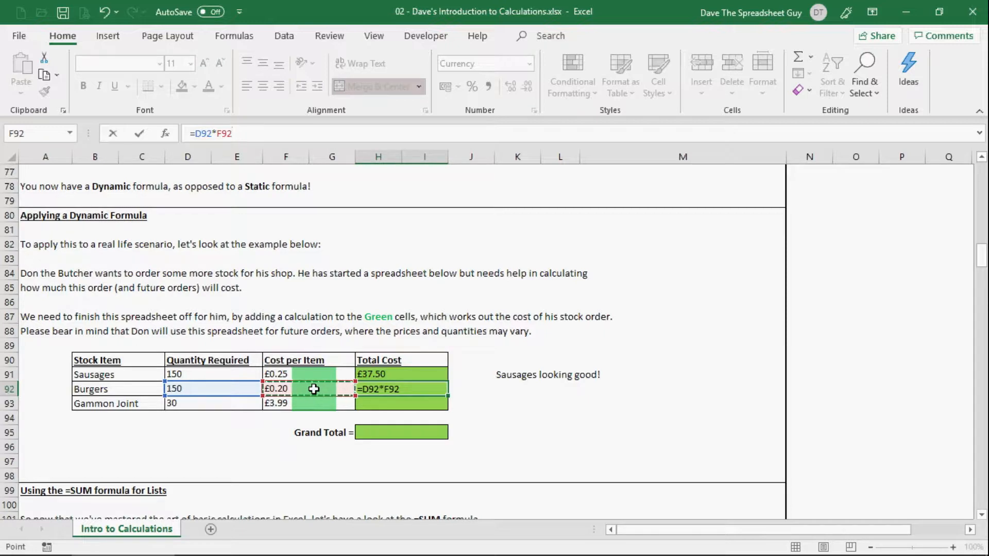
pyautogui.press('Return')
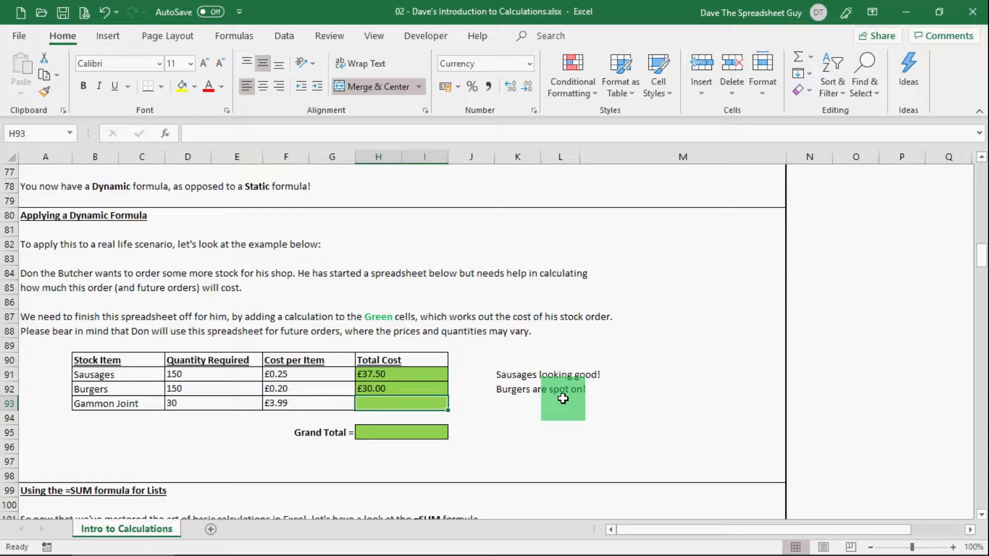
# Calculate the Gammon Joint Total Cost in green cell H93 with the formula =D93*F93
pyautogui.click(383, 402)
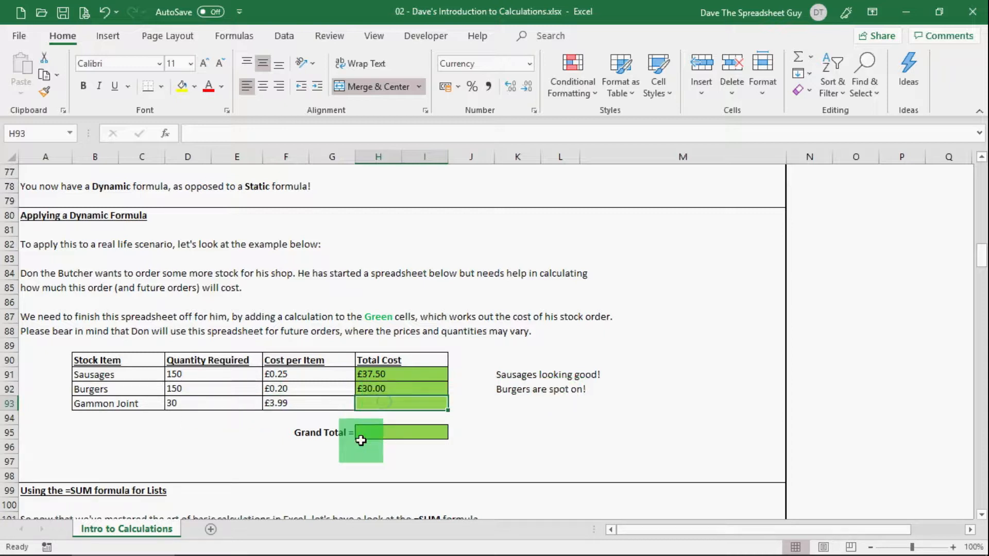
pyautogui.click(227, 402)
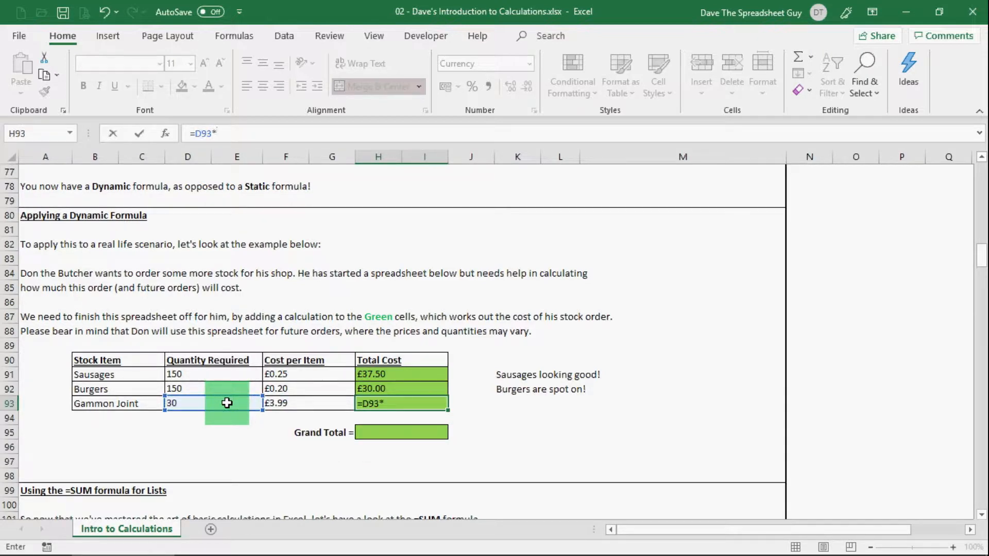
pyautogui.click(322, 403)
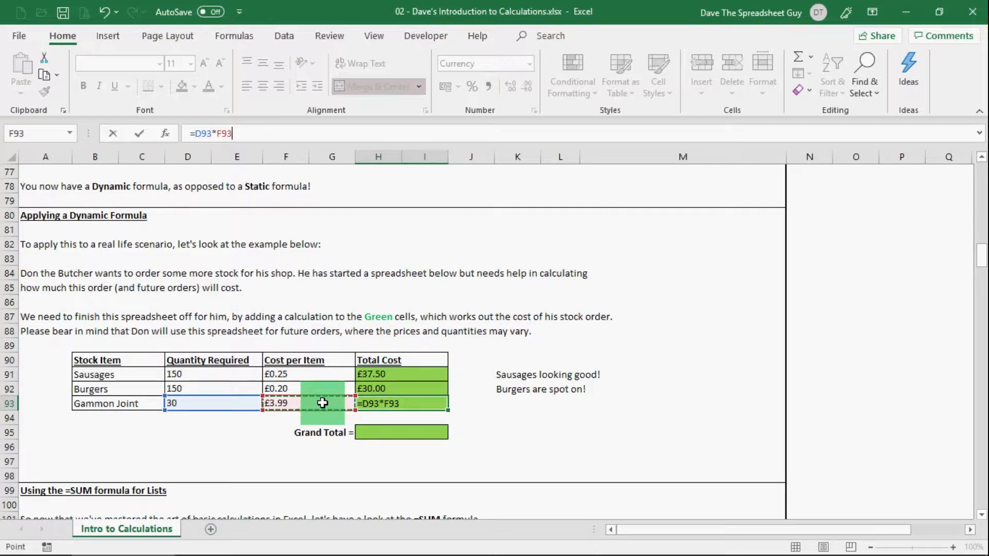
pyautogui.press('Return')
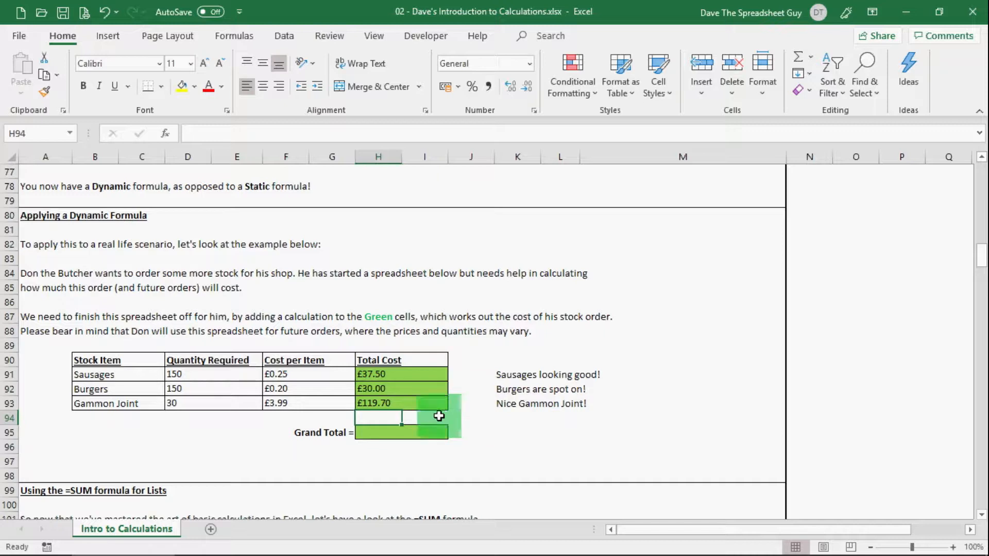
# Add the three item totals in the Grand Total cell H95 with the formula =H91+H92+H93
pyautogui.click(375, 433)
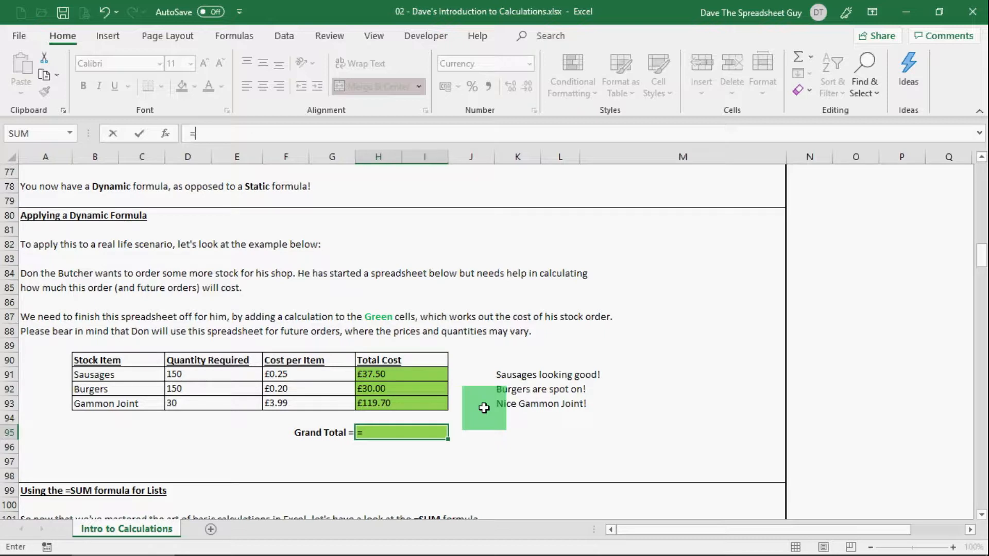
pyautogui.click(404, 373)
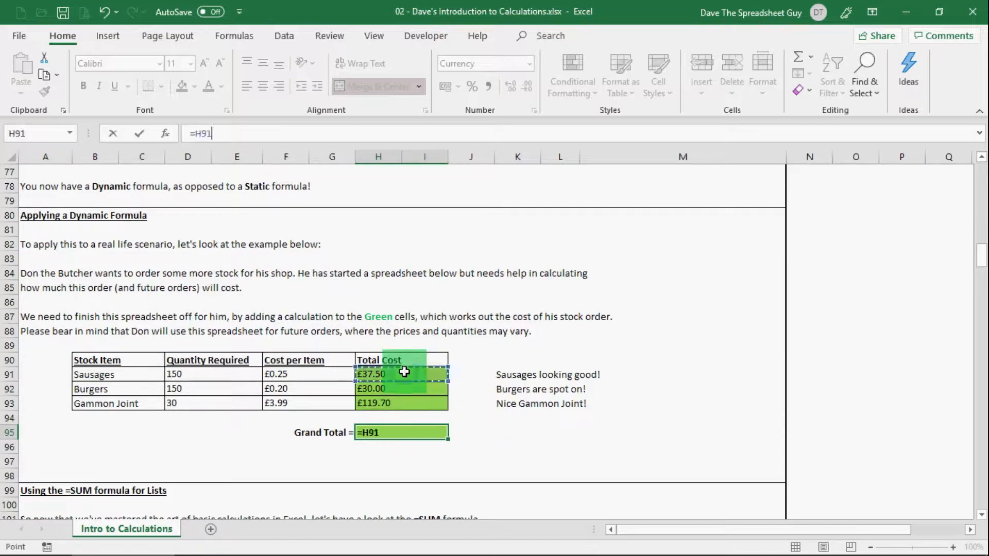
pyautogui.write('+')
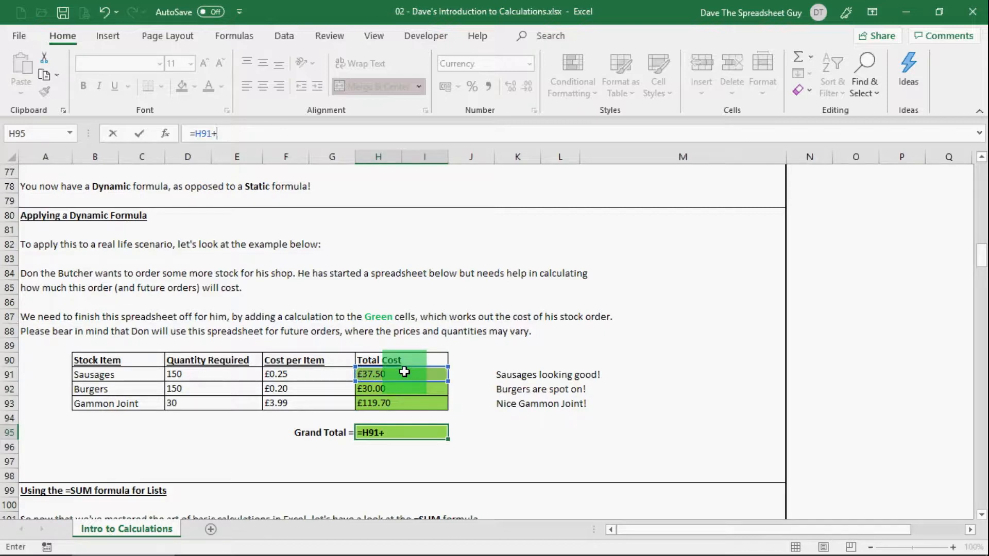
pyautogui.click(408, 388)
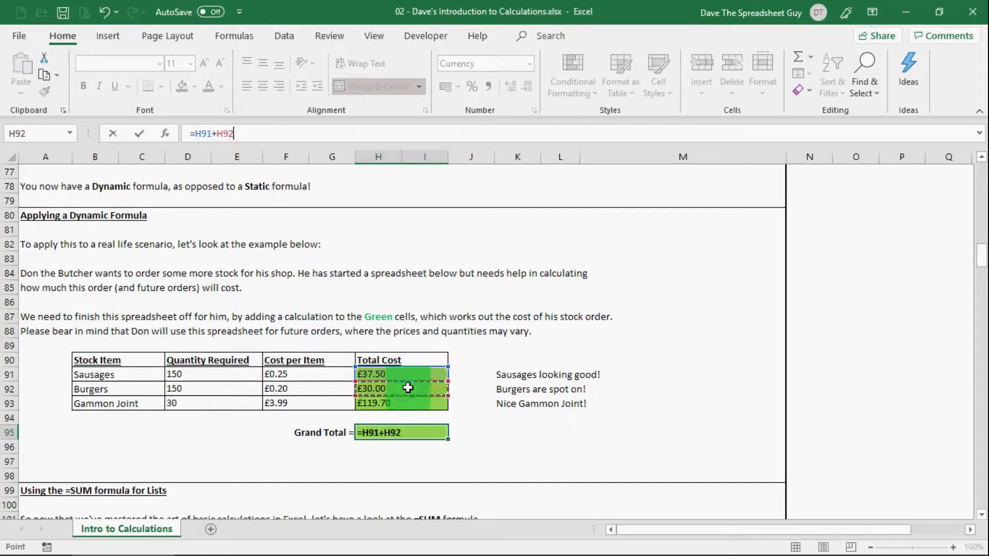
pyautogui.write('+')
pyautogui.click(408, 404)
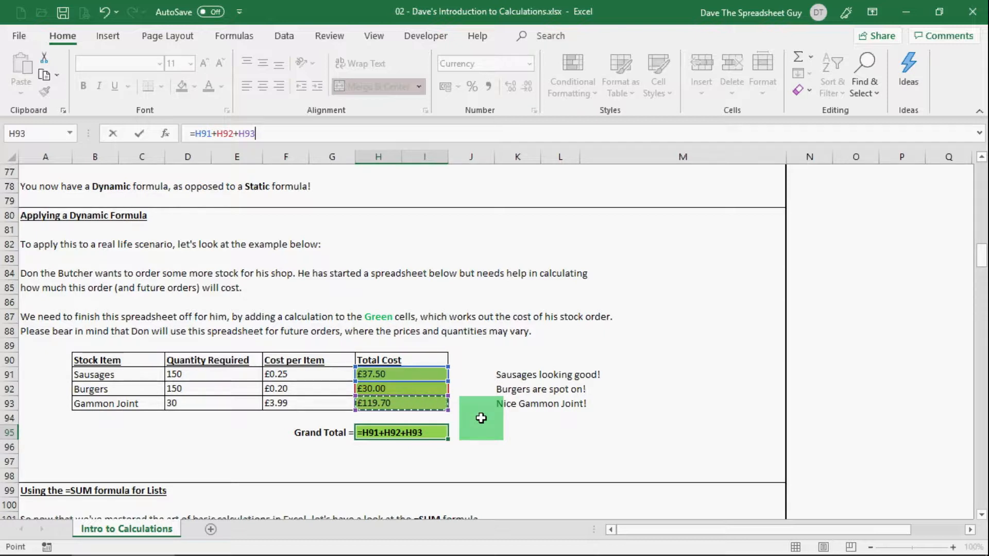
pyautogui.press('Return')
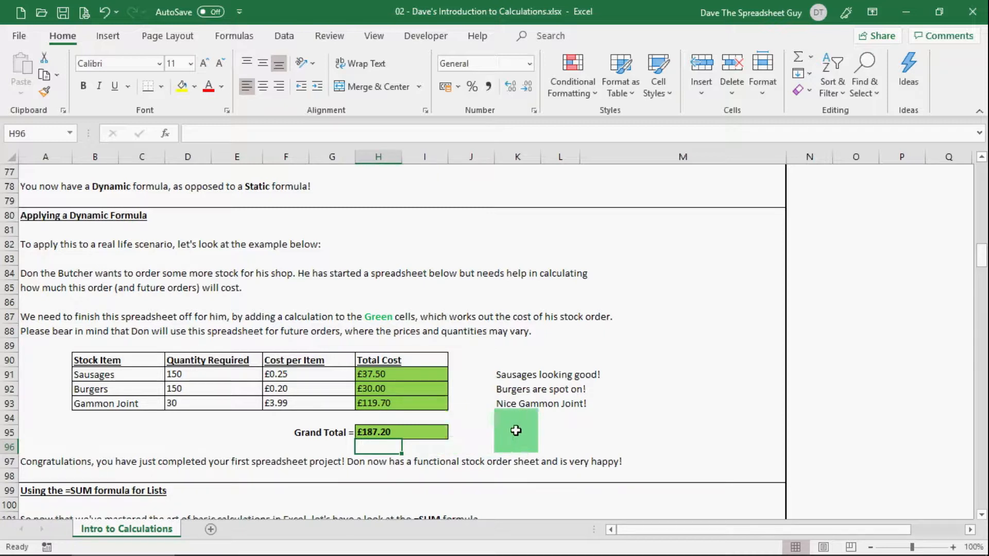
# Set the Sausages Cost per Item in F91 to 0.29
pyautogui.click(318, 376)
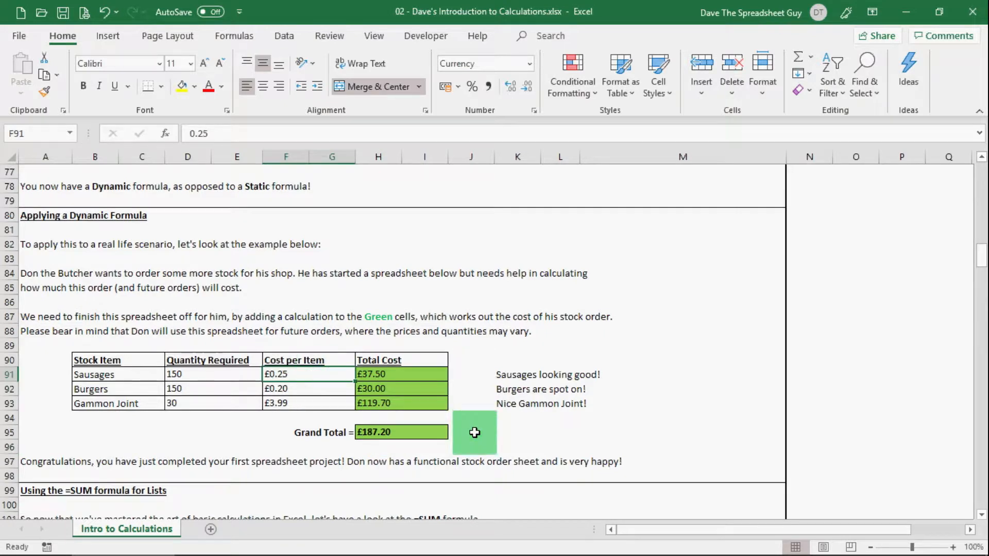
pyautogui.write('0.29')
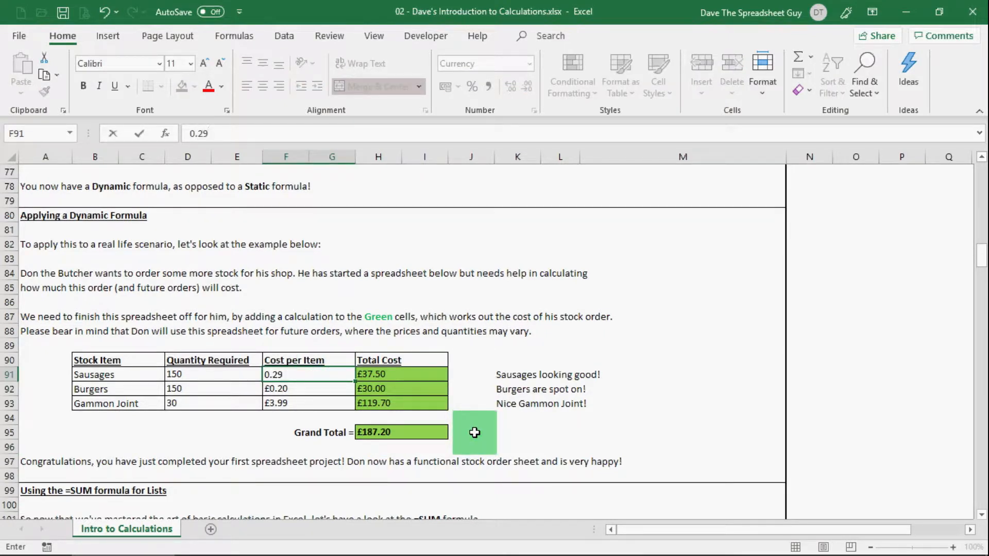
pyautogui.press('Return')
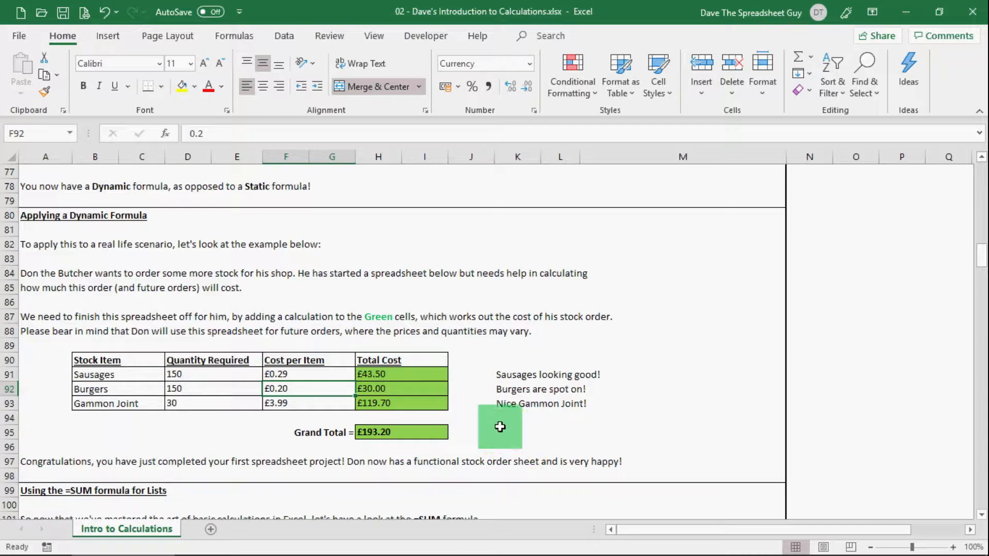
# Read the Using the =SUM formula for Lists section and its example and practice number lists
pyautogui.scroll(-6, 500, 427)
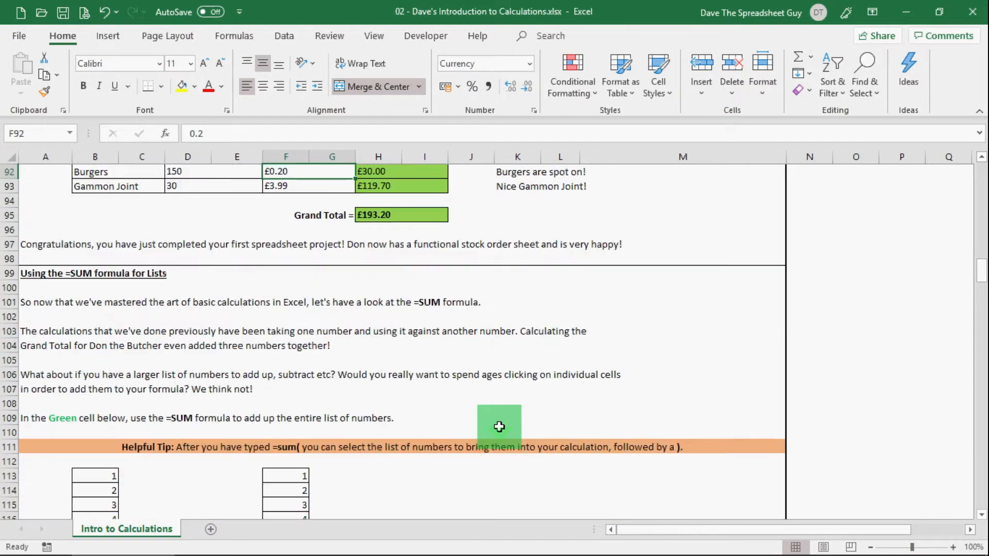
pyautogui.scroll(-1, 499, 427)
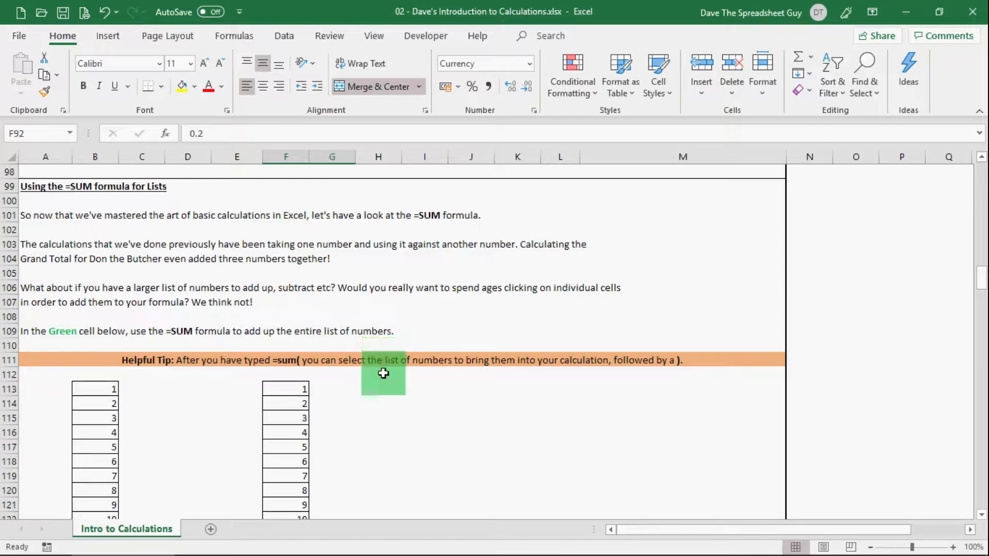
pyautogui.scroll(-1, 400, 394)
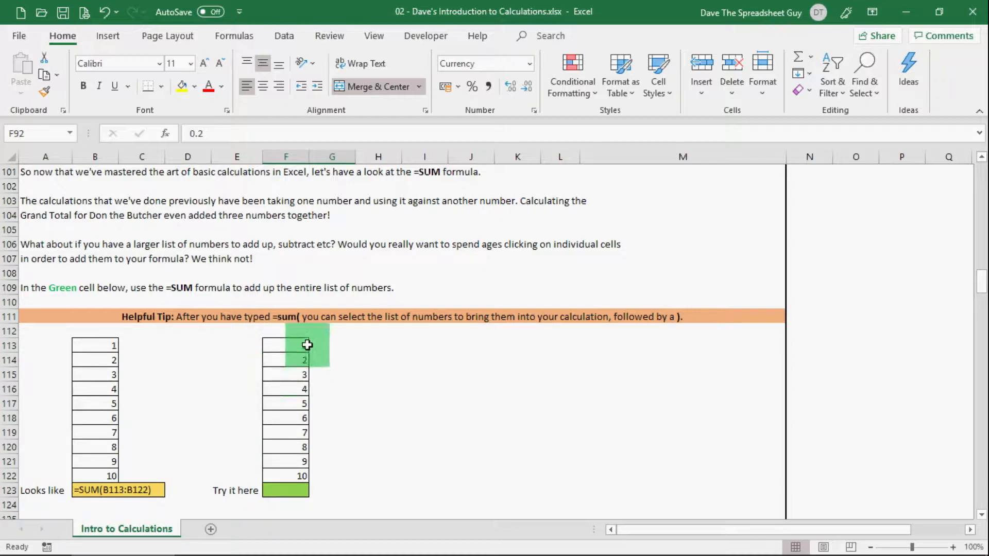
pyautogui.click(287, 491)
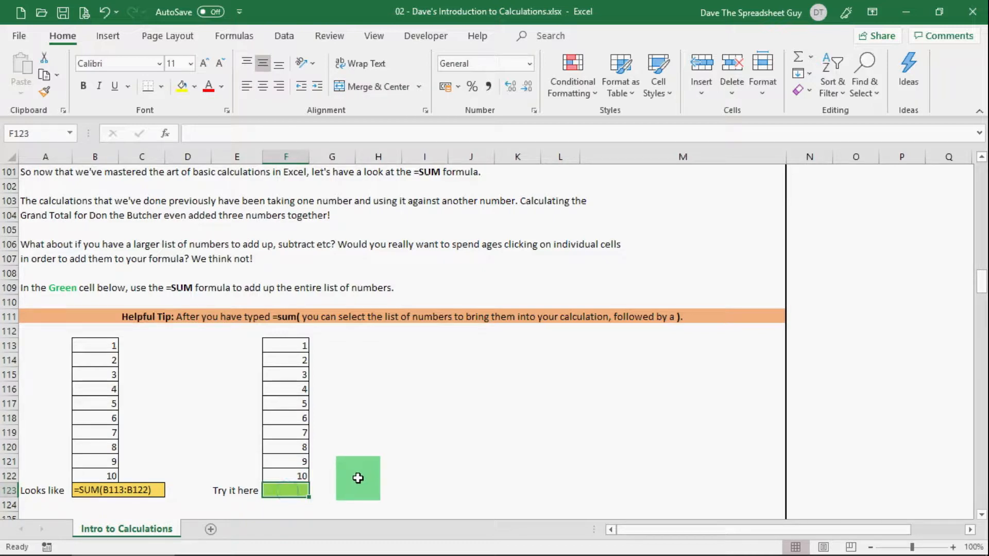
pyautogui.write('=')
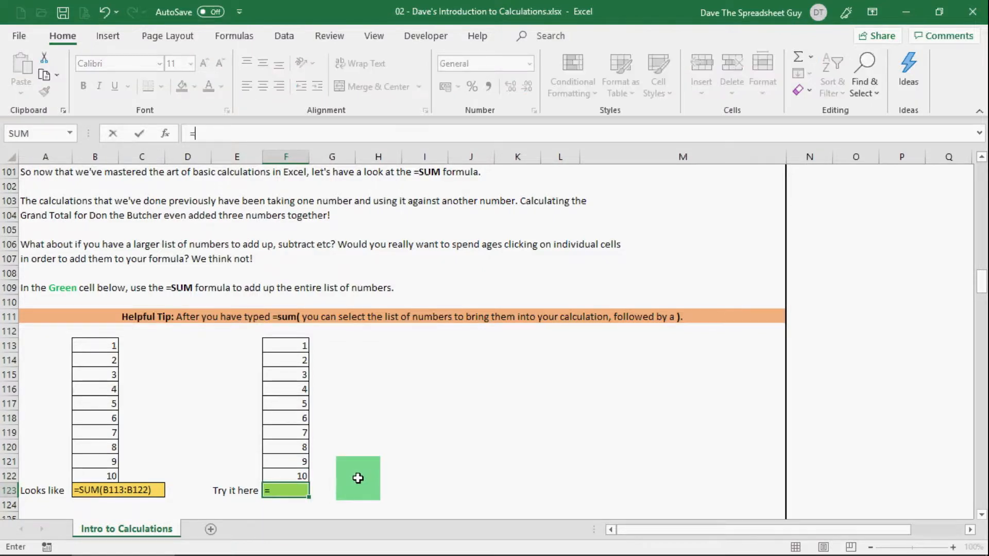
pyautogui.click(297, 347)
pyautogui.write('+')
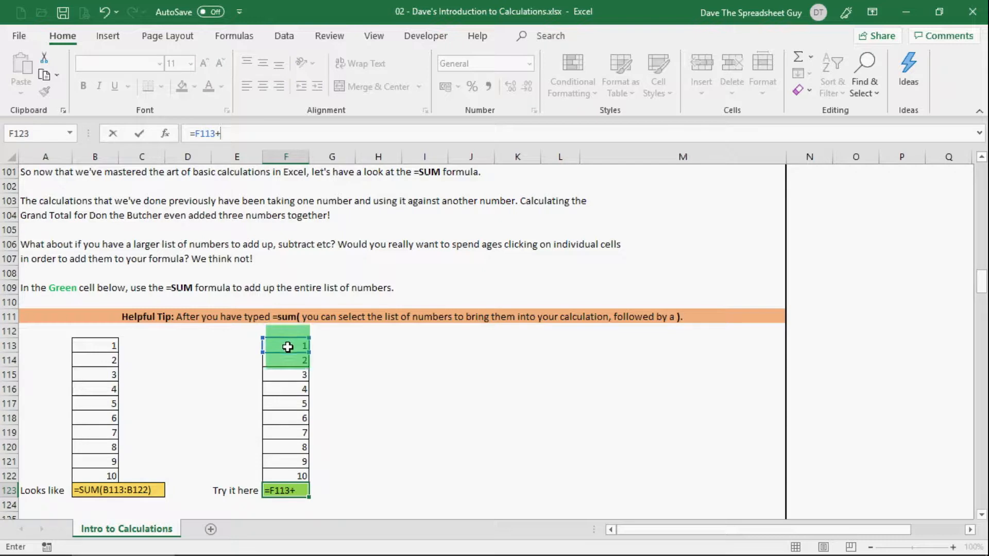
pyautogui.click(286, 364)
pyautogui.write('+')
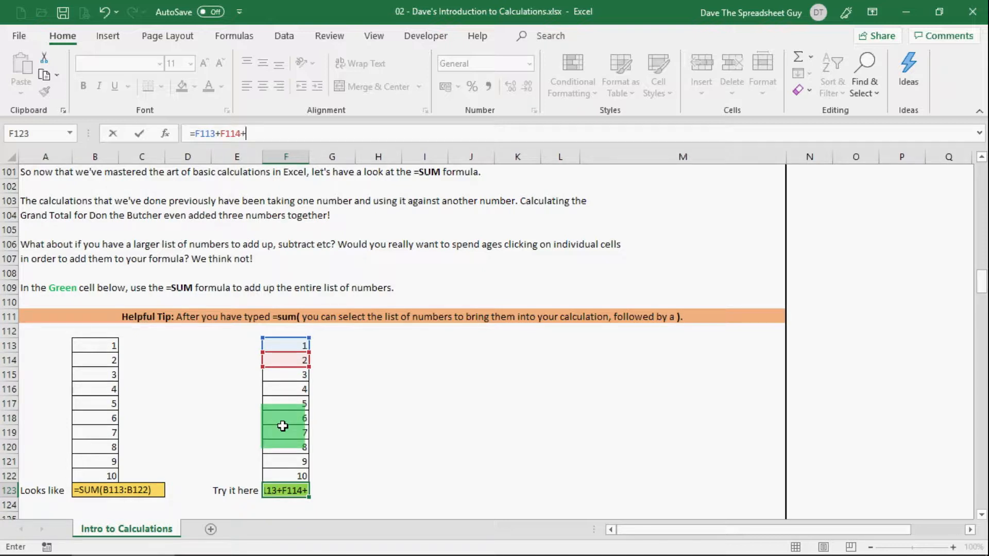
pyautogui.press('Escape')
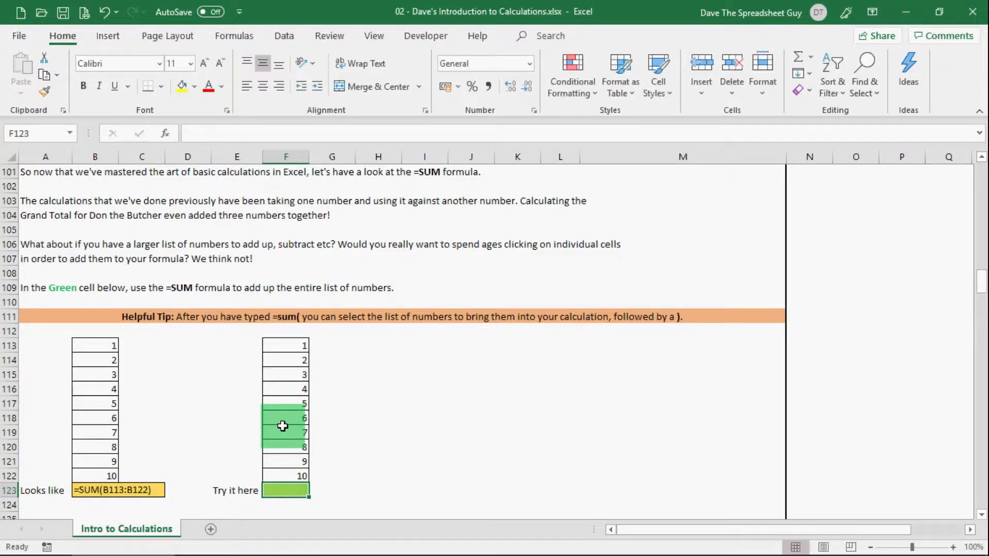
# Begin a SUM formula in green cell F123 beneath the practice list
pyautogui.click(287, 492)
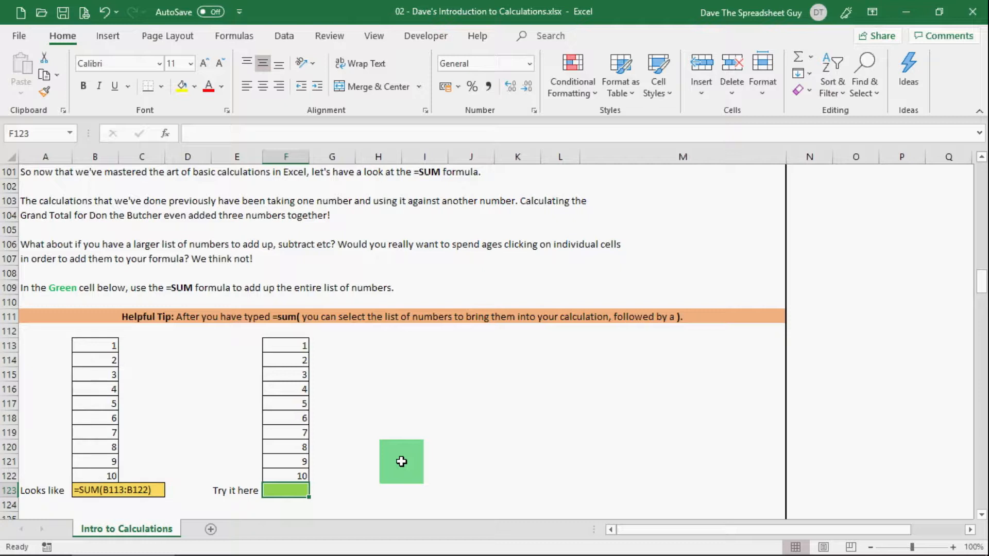
pyautogui.write('=')
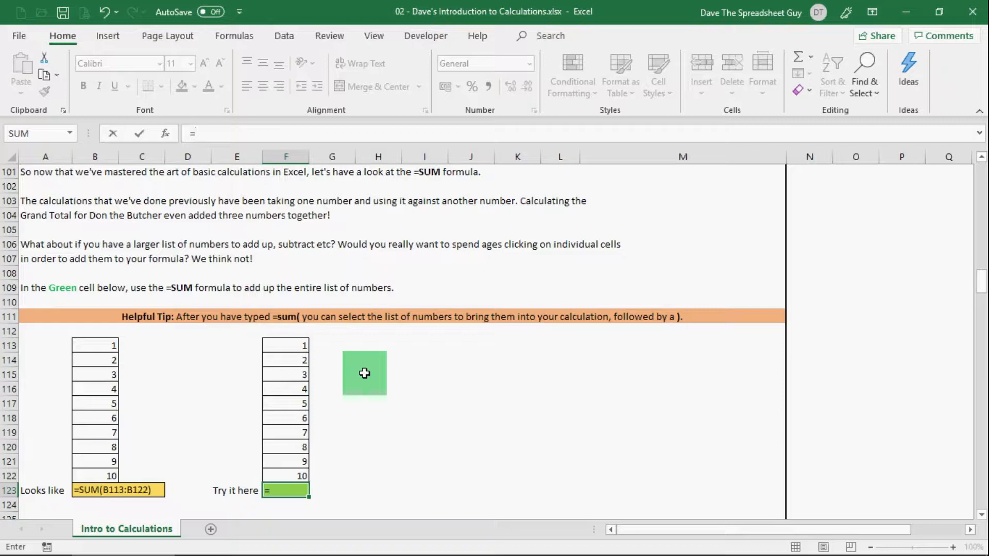
pyautogui.write('SUM')
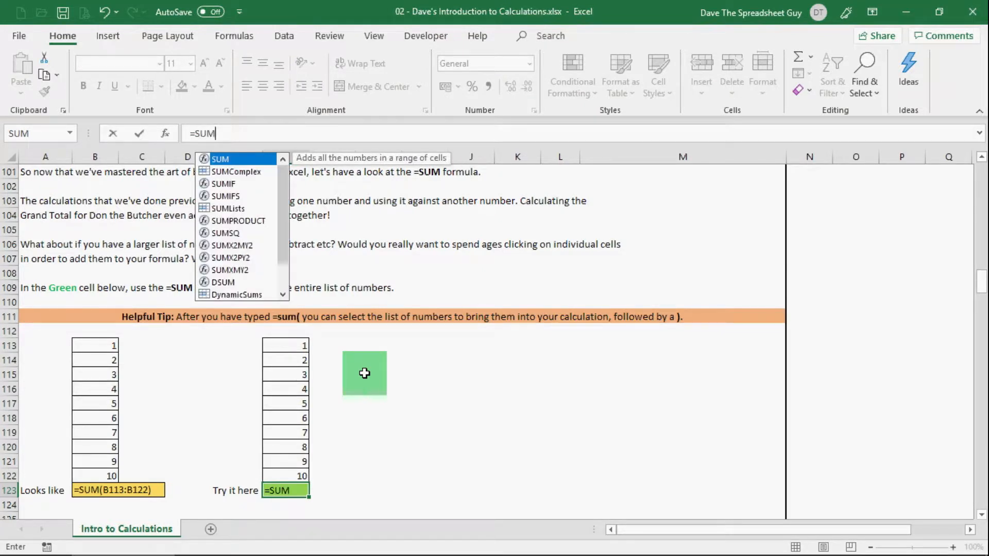
pyautogui.write('(')
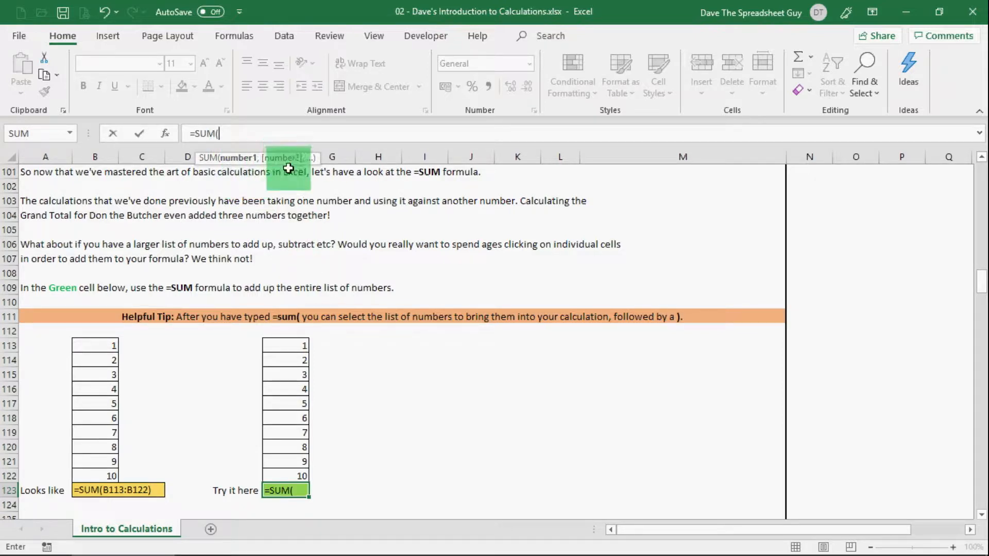
pyautogui.click(290, 343)
pyautogui.write(',')
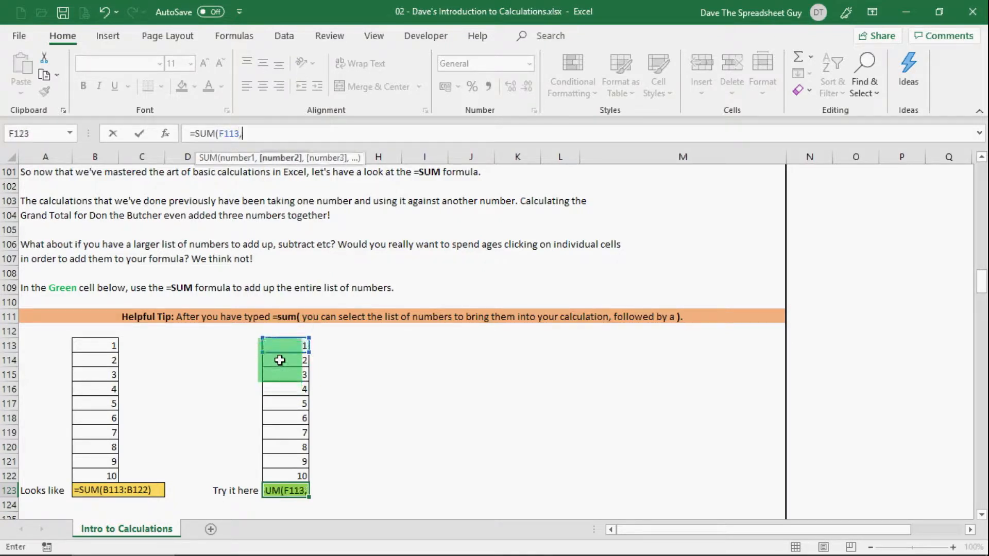
pyautogui.click(279, 360)
pyautogui.write(',')
pyautogui.click(280, 378)
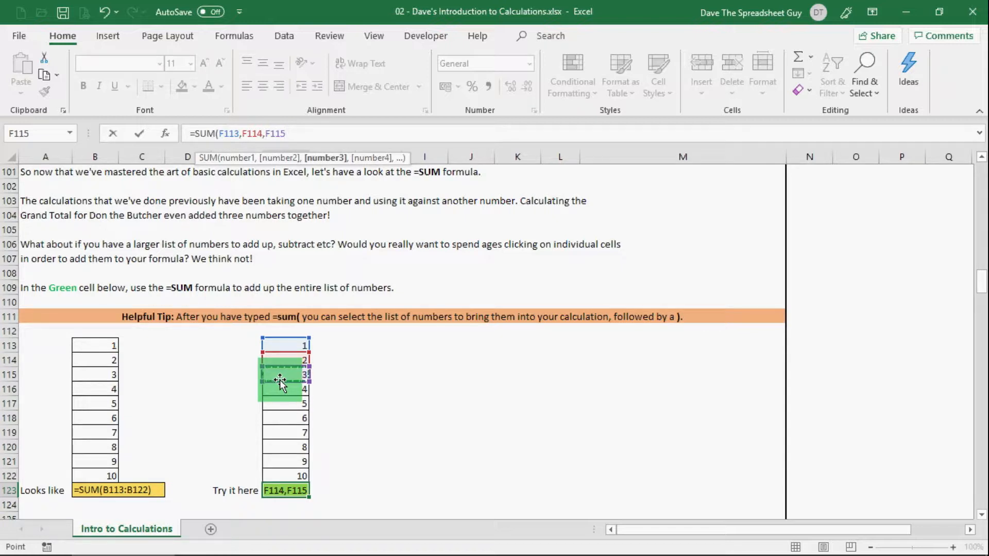
pyautogui.press('BackSpace')
pyautogui.press('BackSpace')
pyautogui.press('BackSpace')
pyautogui.press('BackSpace')
pyautogui.press('BackSpace')
pyautogui.press('BackSpace')
pyautogui.press('BackSpace')
pyautogui.press('BackSpace')
pyautogui.press('BackSpace')
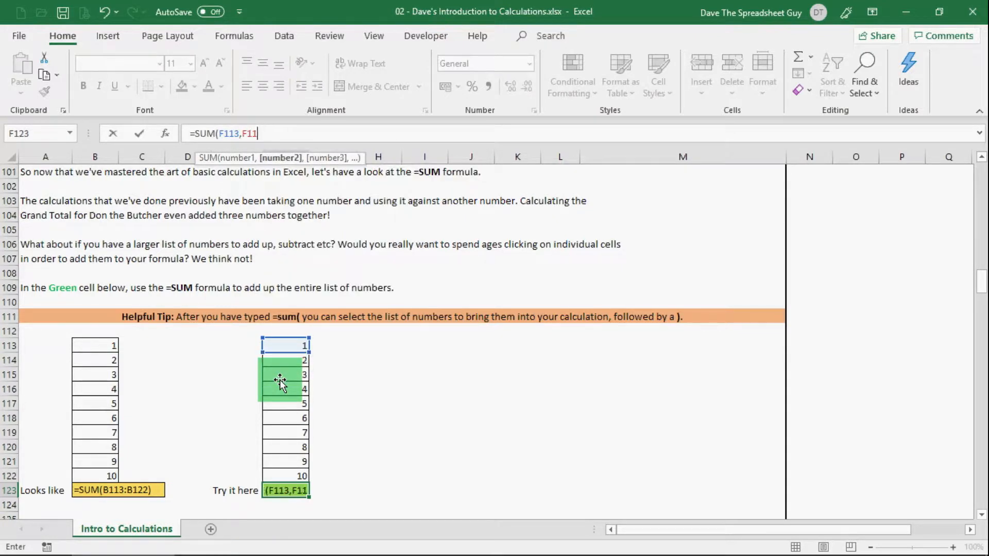
pyautogui.press('BackSpace')
pyautogui.press('BackSpace')
pyautogui.press('BackSpace')
pyautogui.press('BackSpace')
pyautogui.press('BackSpace')
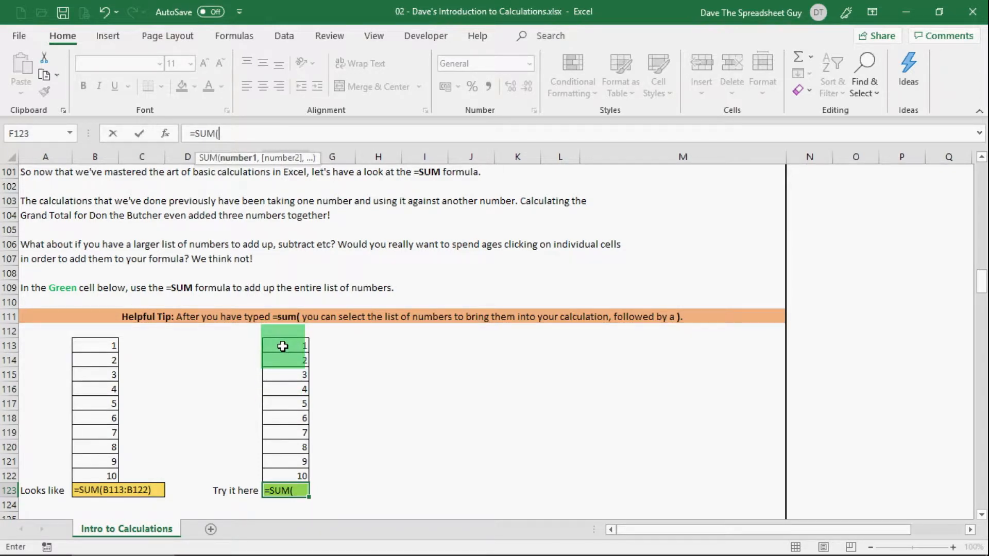
# Complete the SUM formula in F123 with the whole practice list, giving =SUM(F113:F122)
pyautogui.click(283, 346)
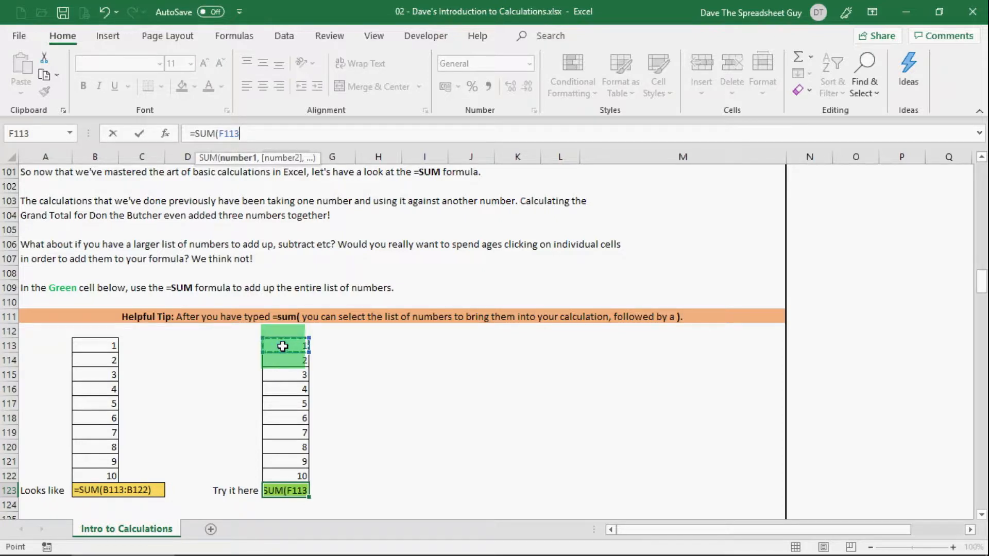
pyautogui.moveTo(283, 346); pyautogui.dragTo(283, 470)
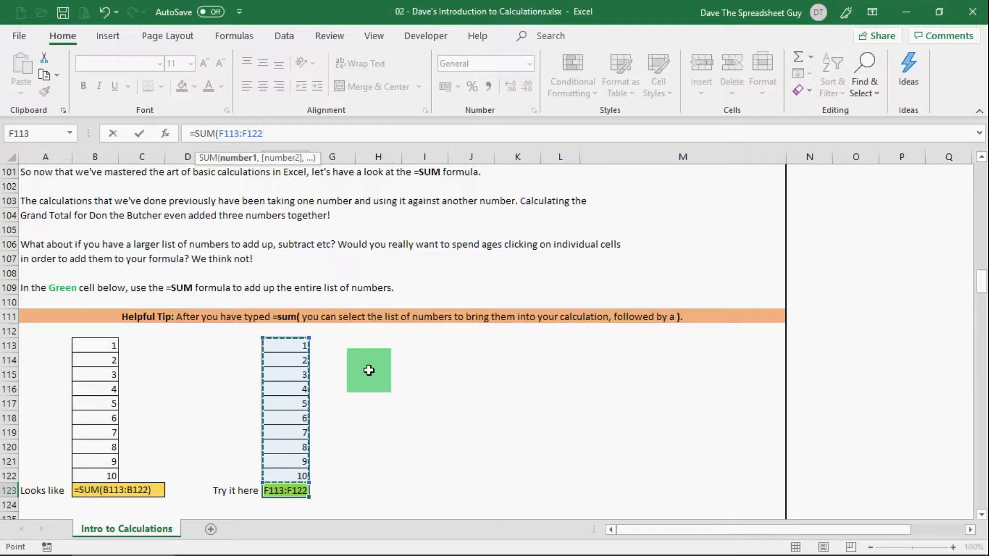
pyautogui.write(')')
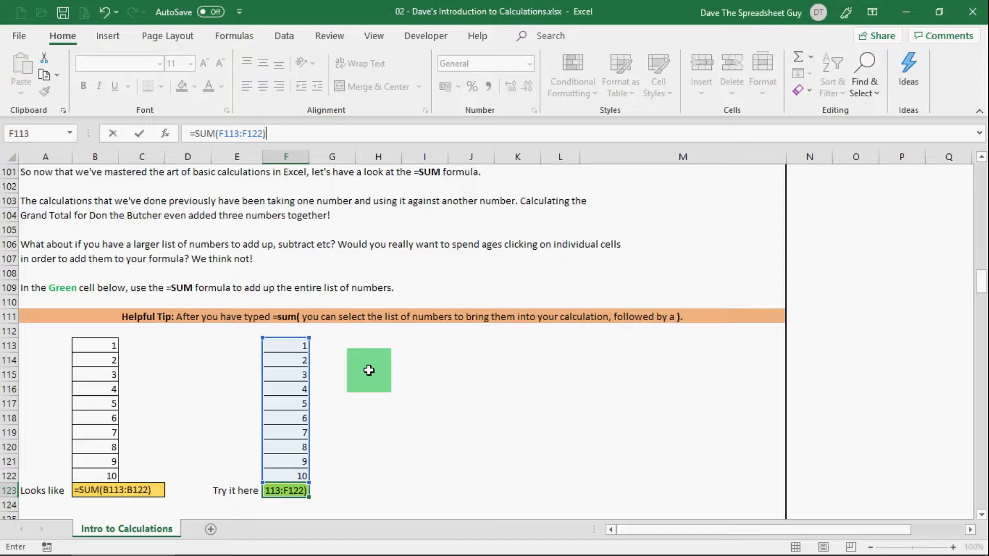
pyautogui.press('Return')
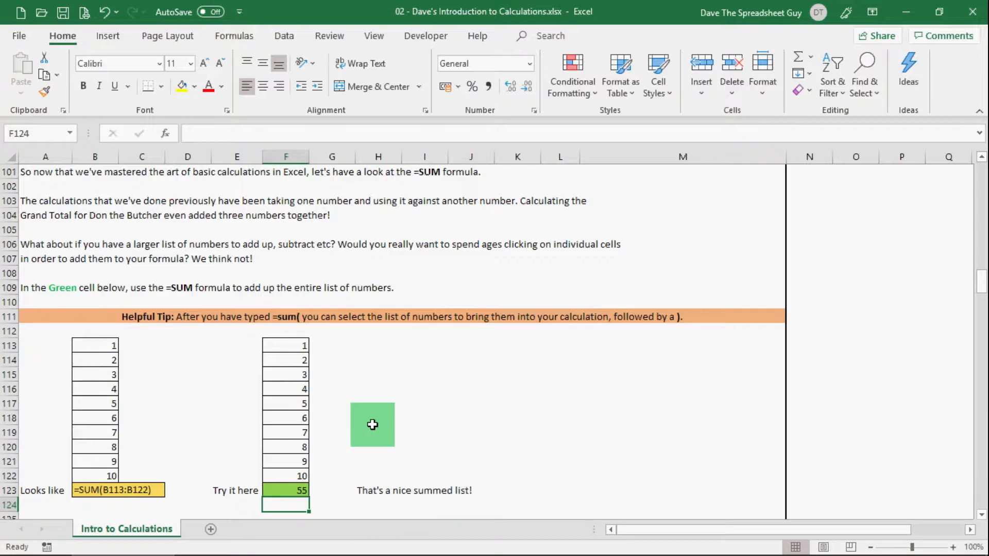
# Clear green cell G133 and add up the sideways list in it with the formula =sum(B133:F133)
pyautogui.scroll(-3, 358, 413)
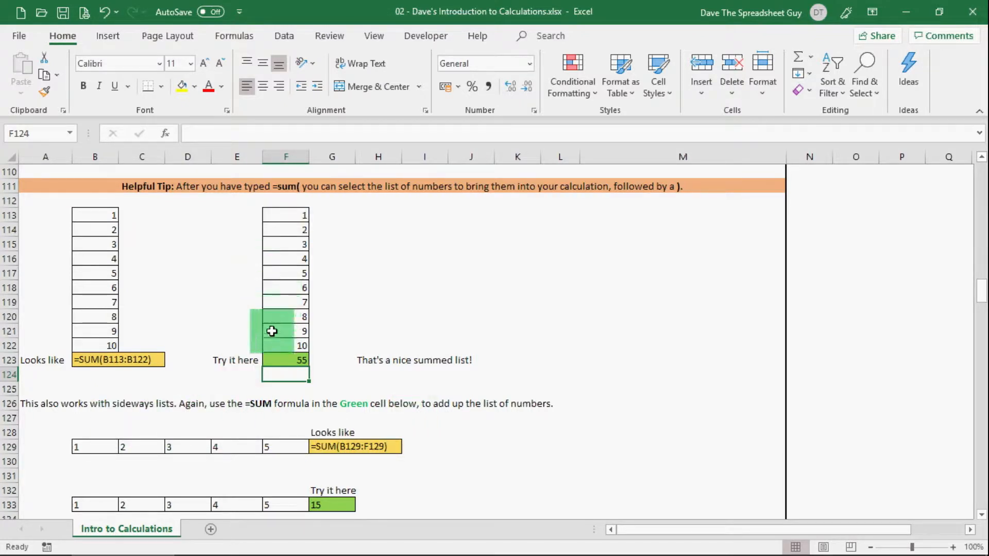
pyautogui.click(349, 506)
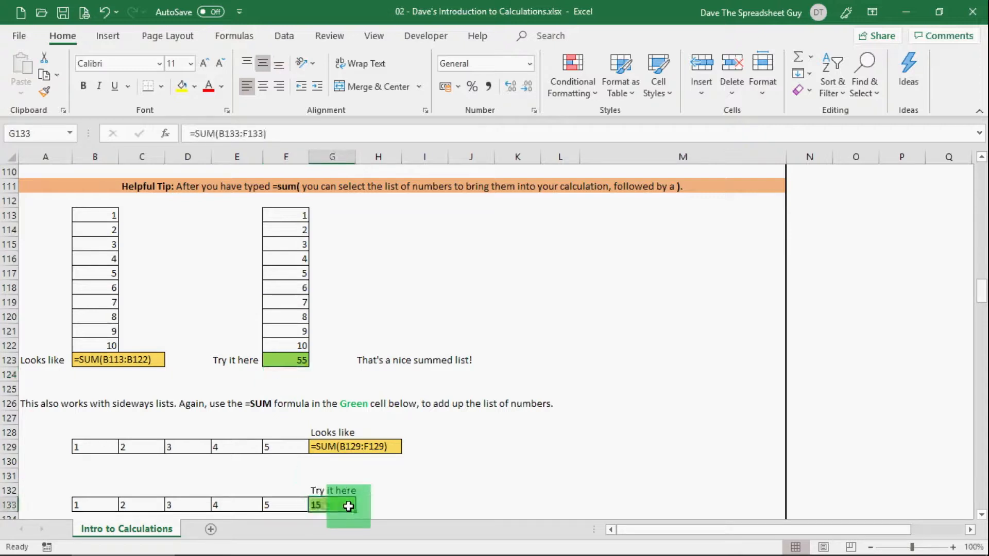
pyautogui.press('Delete')
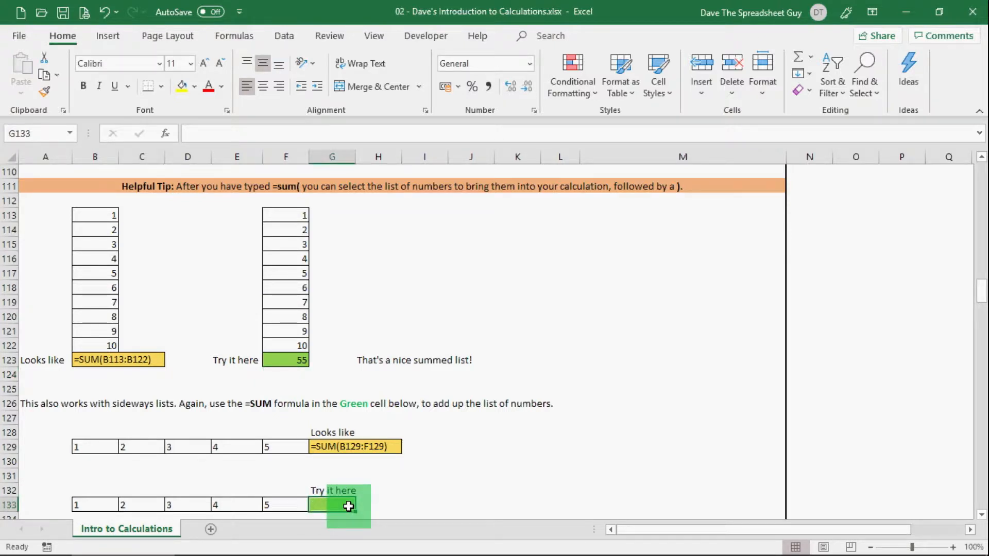
pyautogui.write('=sum')
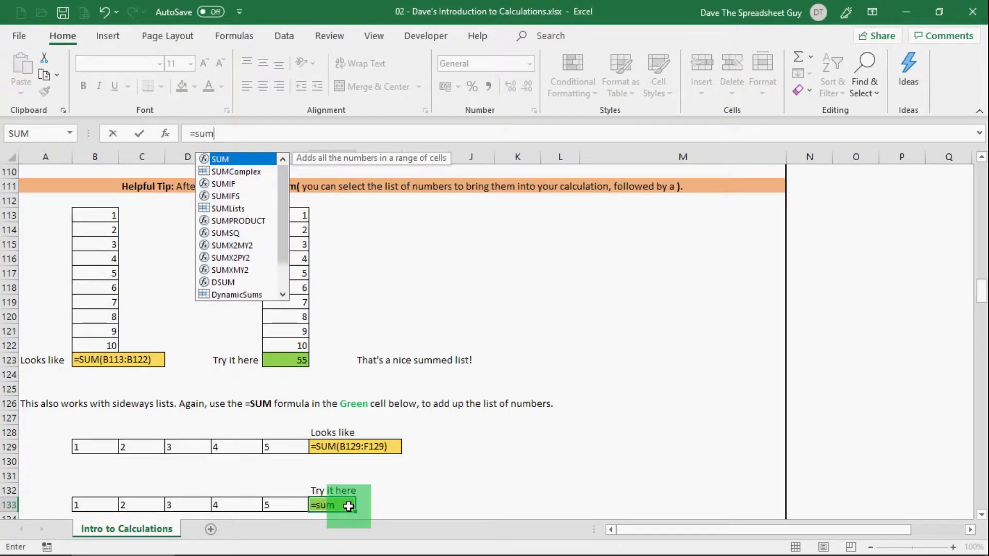
pyautogui.write('(')
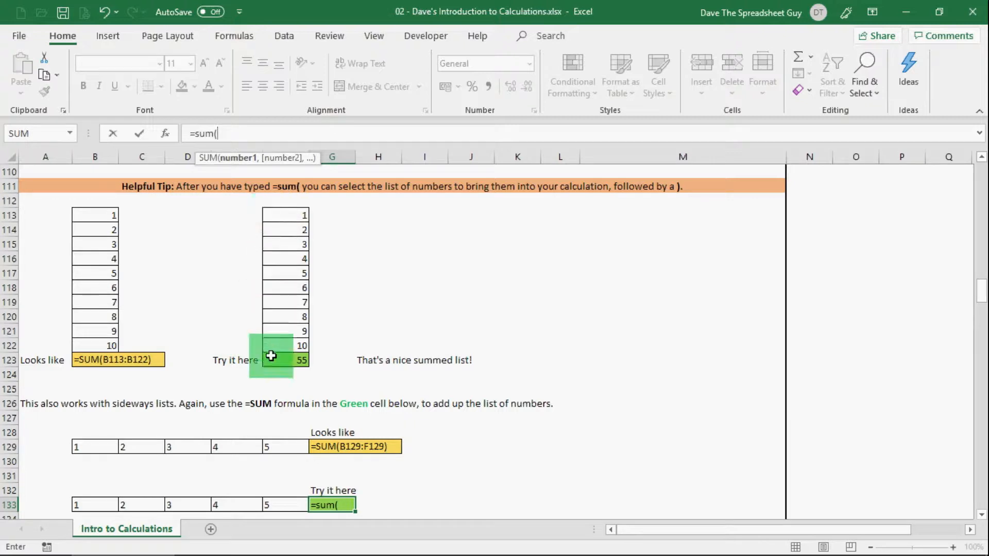
pyautogui.click(94, 505)
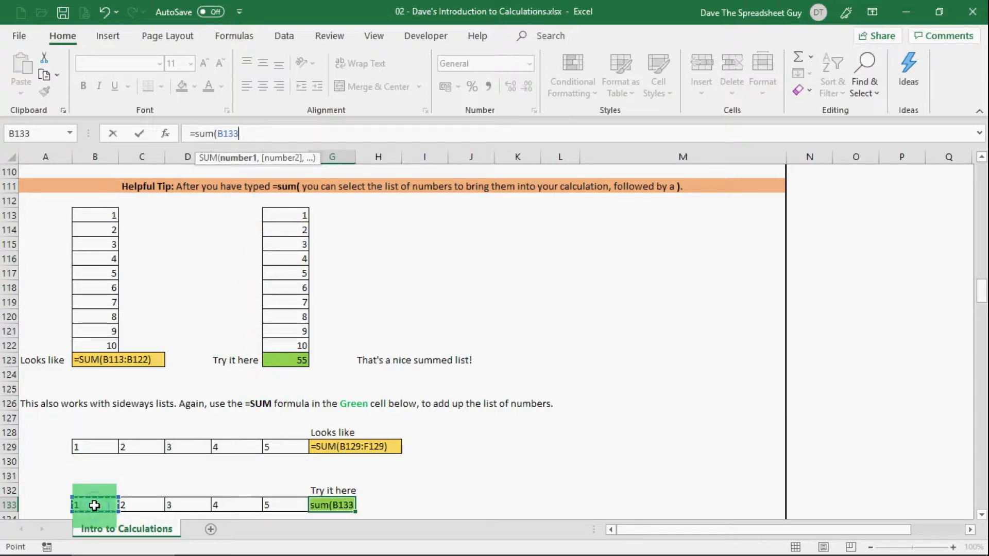
pyautogui.moveTo(94, 505); pyautogui.dragTo(283, 503)
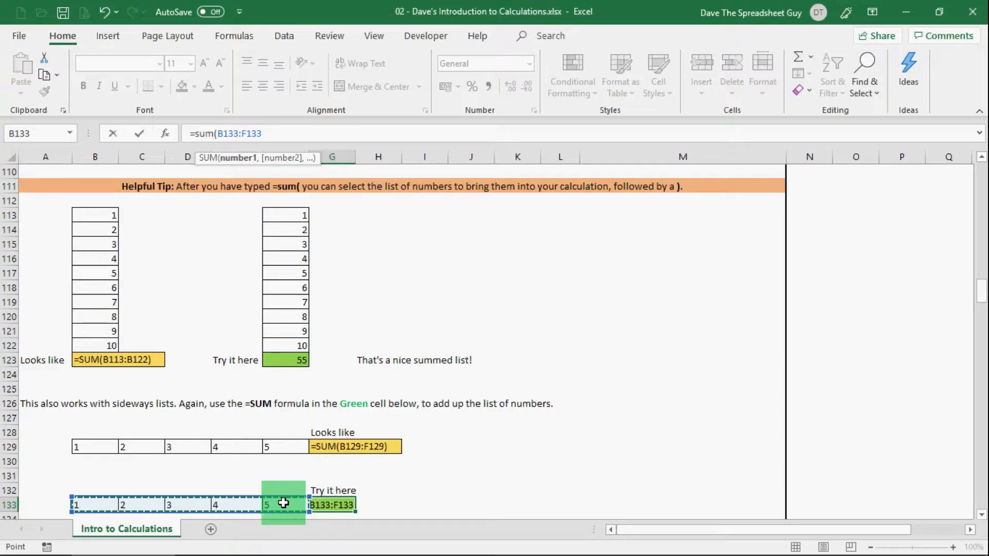
pyautogui.write(')')
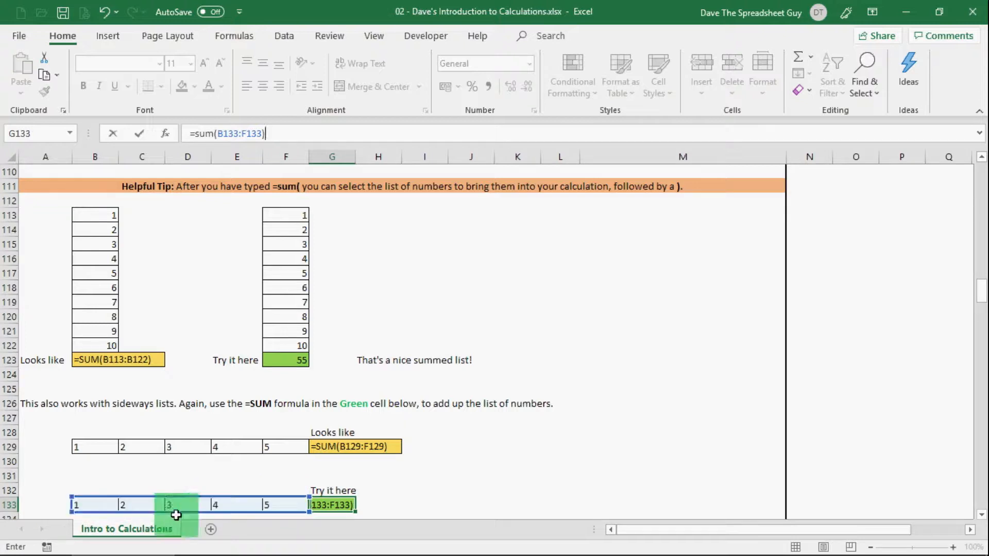
pyautogui.press('Return')
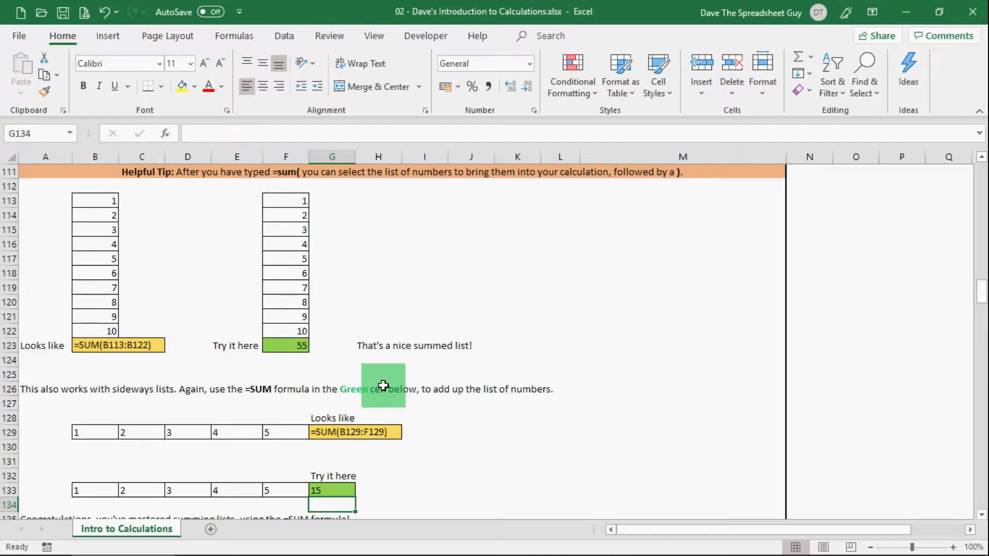
# Clear the SUM formulas from the two green practice cells F123 and G133
pyautogui.scroll(-3, 427, 435)
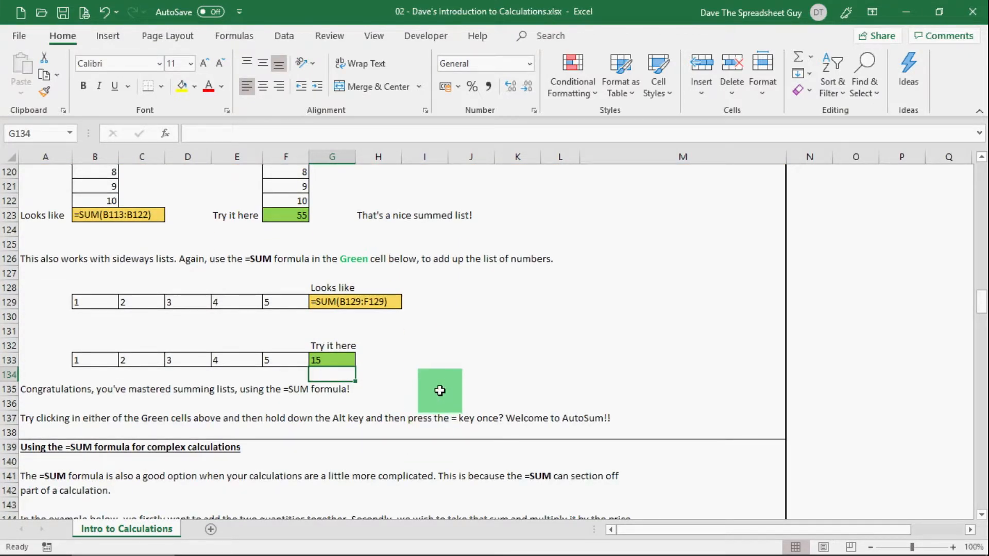
pyautogui.scroll(3, 439, 391)
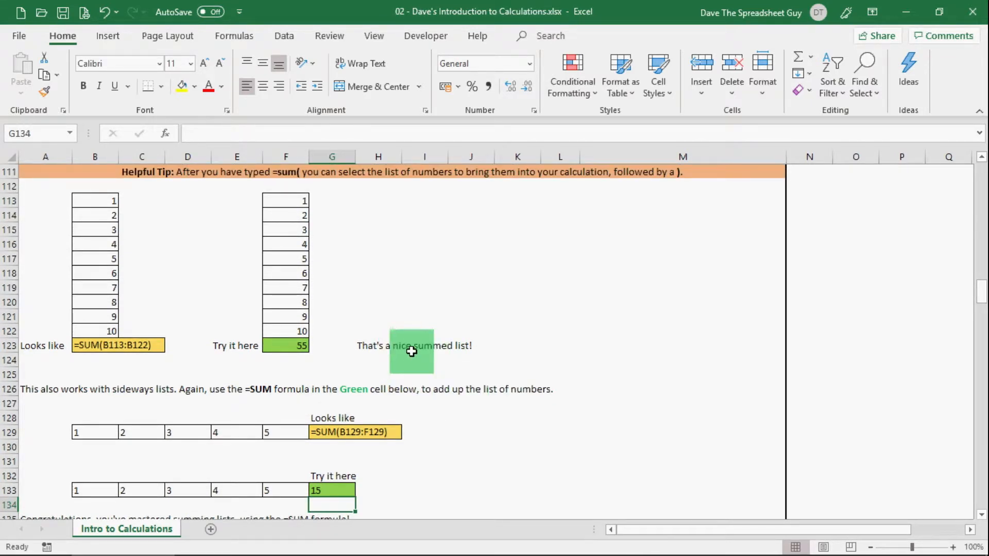
pyautogui.click(300, 346)
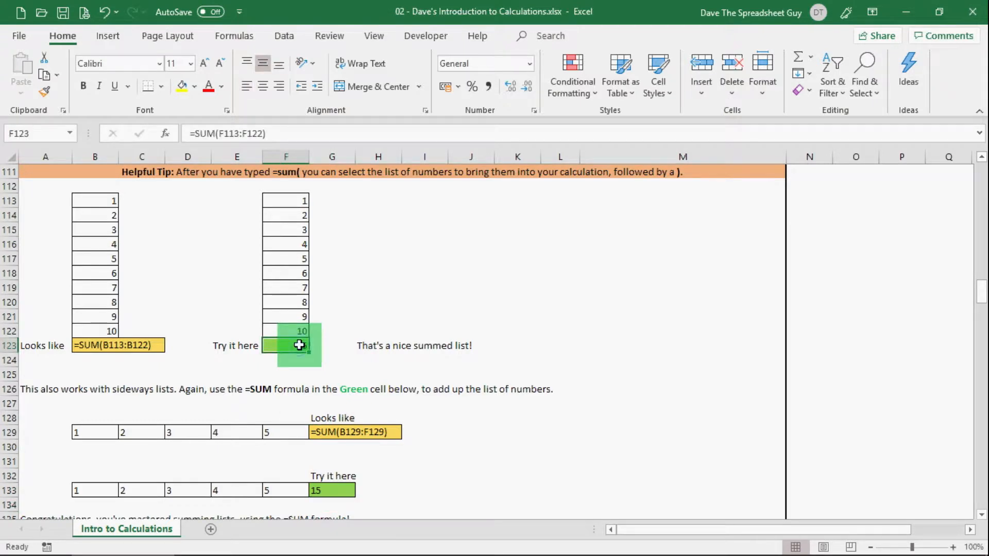
pyautogui.press('Delete')
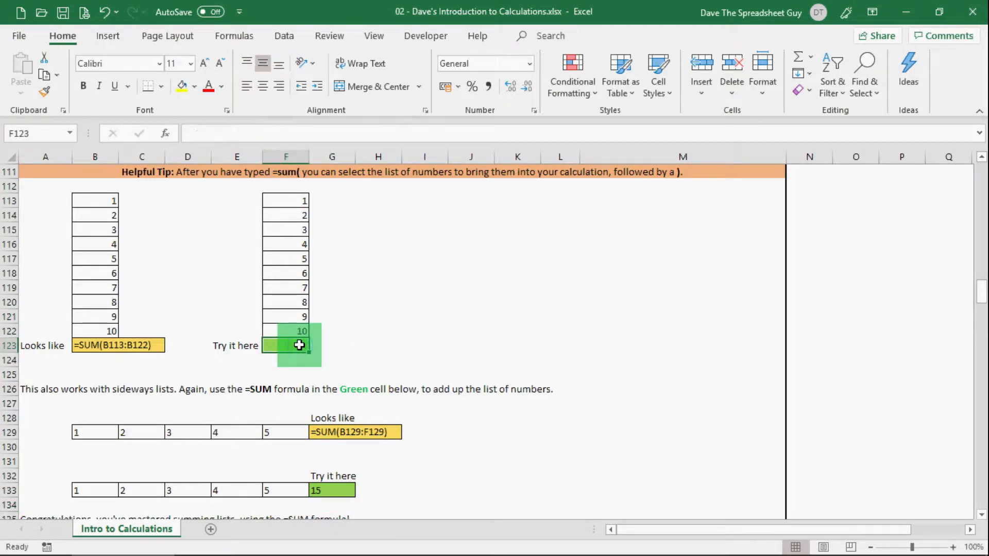
pyautogui.click(324, 491)
pyautogui.press('Delete')
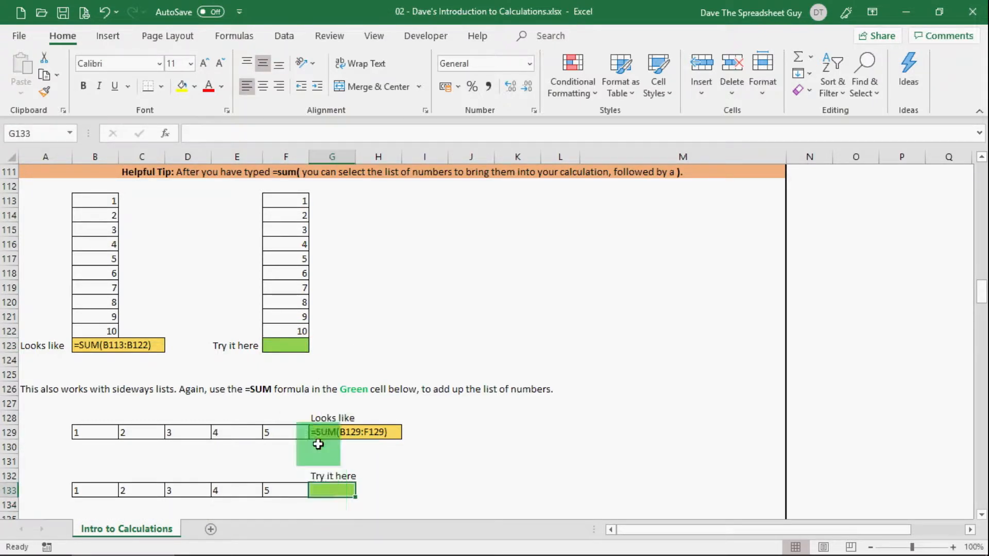
# Add up the vertical practice list F113:F122 in green cell F123 using AutoSum
pyautogui.click(287, 345)
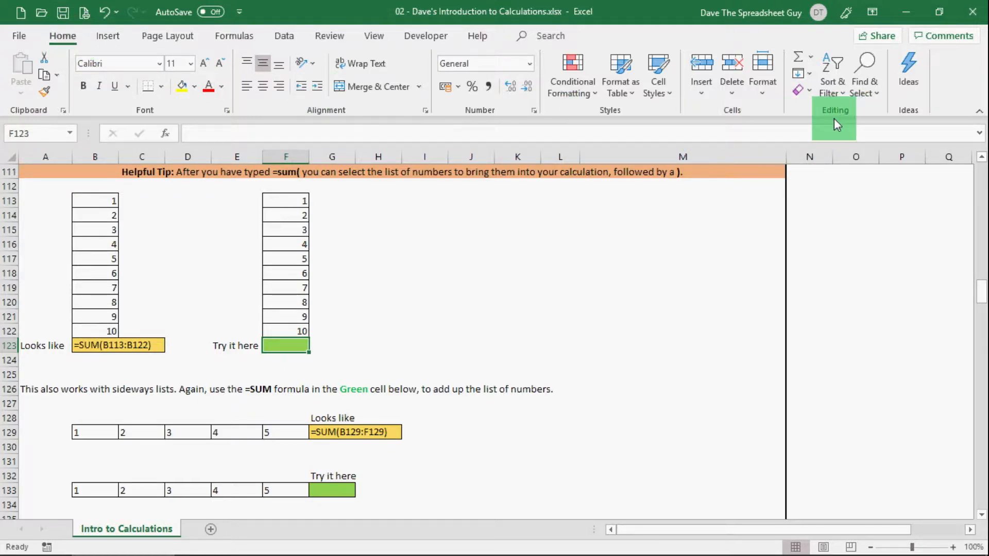
pyautogui.click(810, 59)
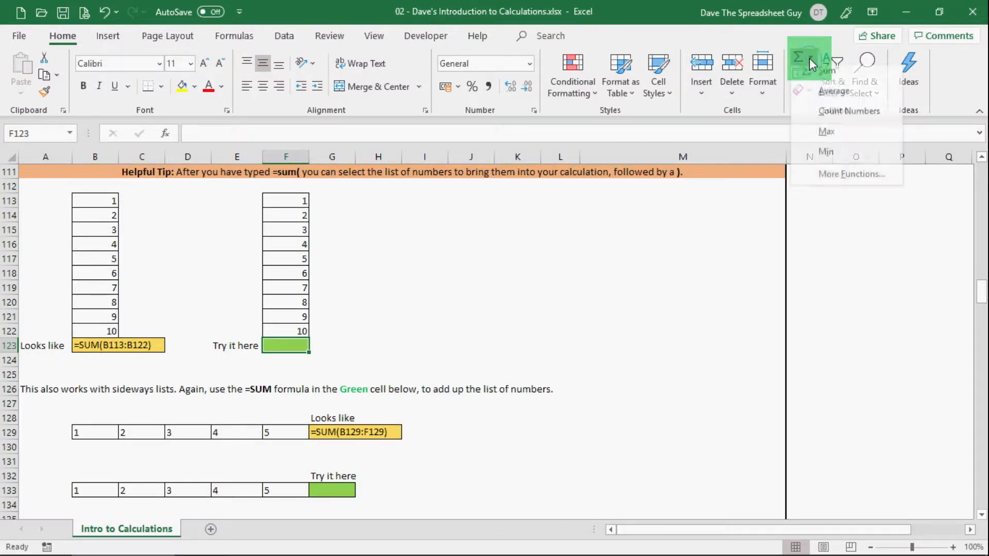
pyautogui.click(857, 79)
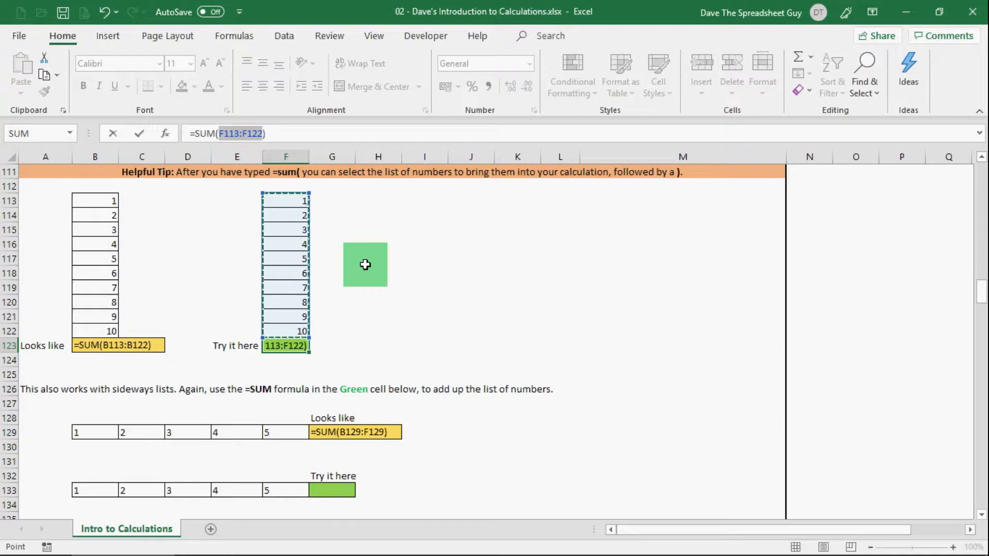
pyautogui.press('Return')
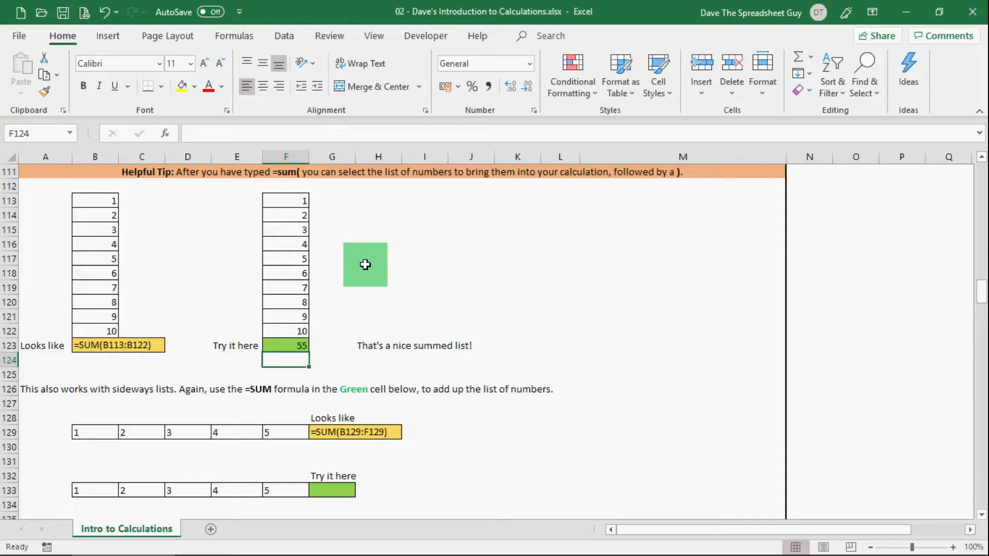
# Clear F123 and insert the AutoSum formula =SUM(F113:F122) in it again
pyautogui.press('Up')
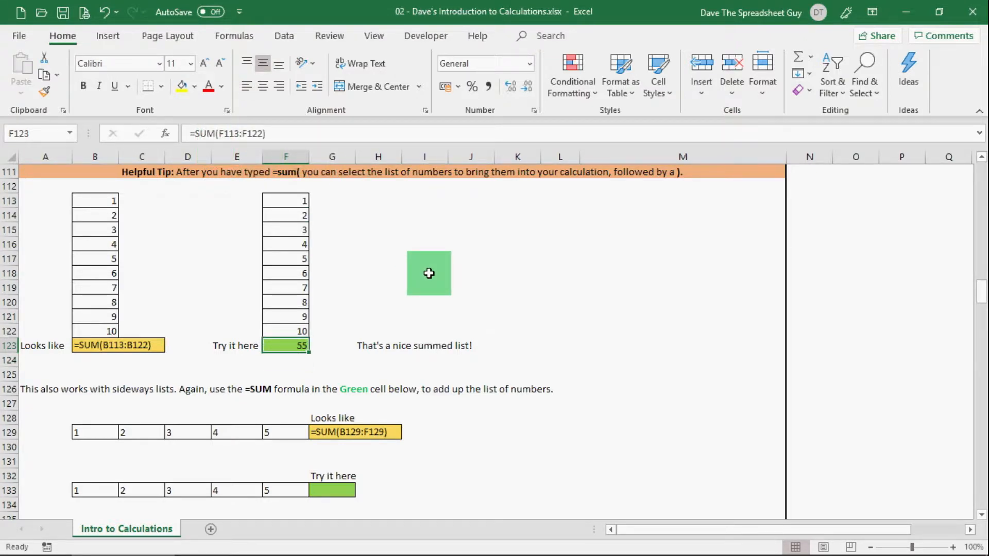
pyautogui.press('Delete')
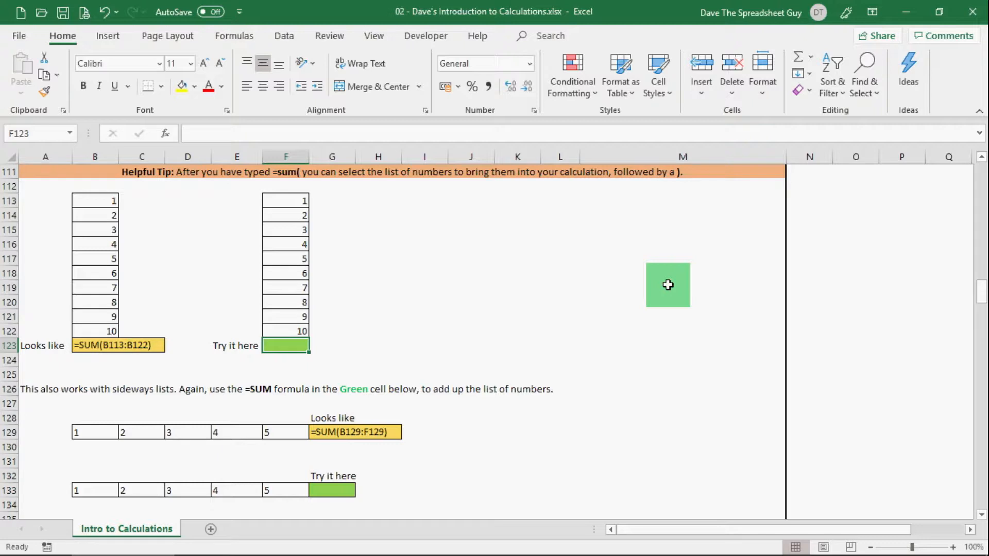
pyautogui.press('alt')
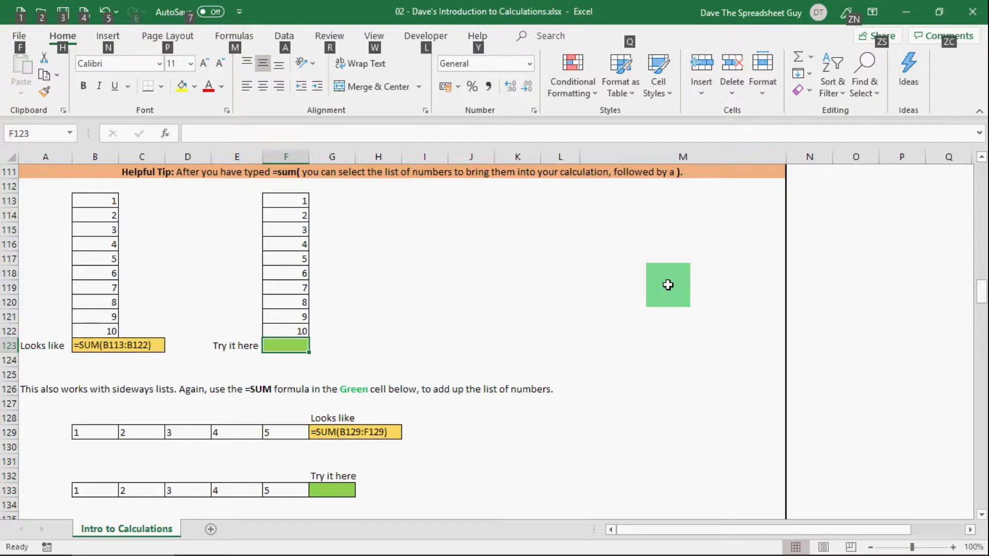
pyautogui.hotkey('alt', '=')
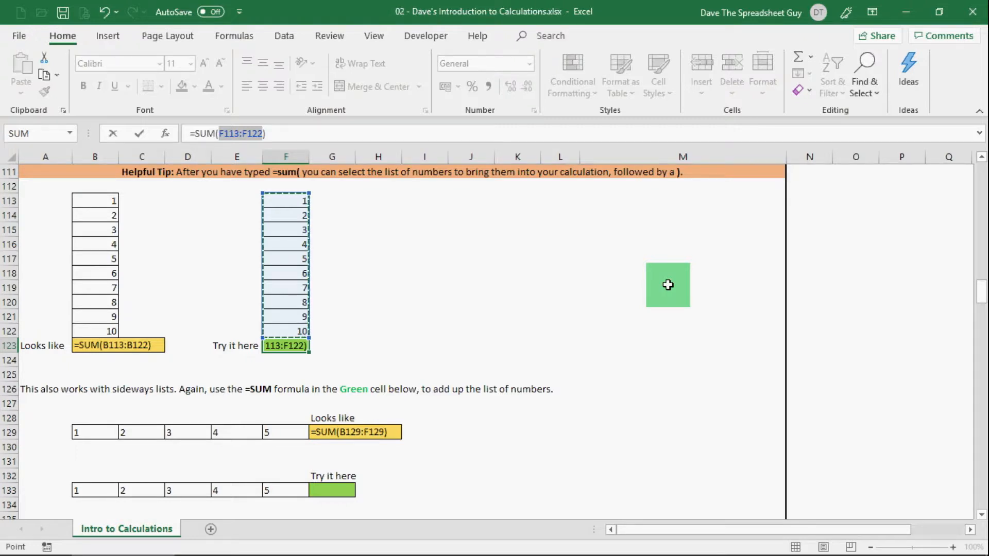
pyautogui.press('Return')
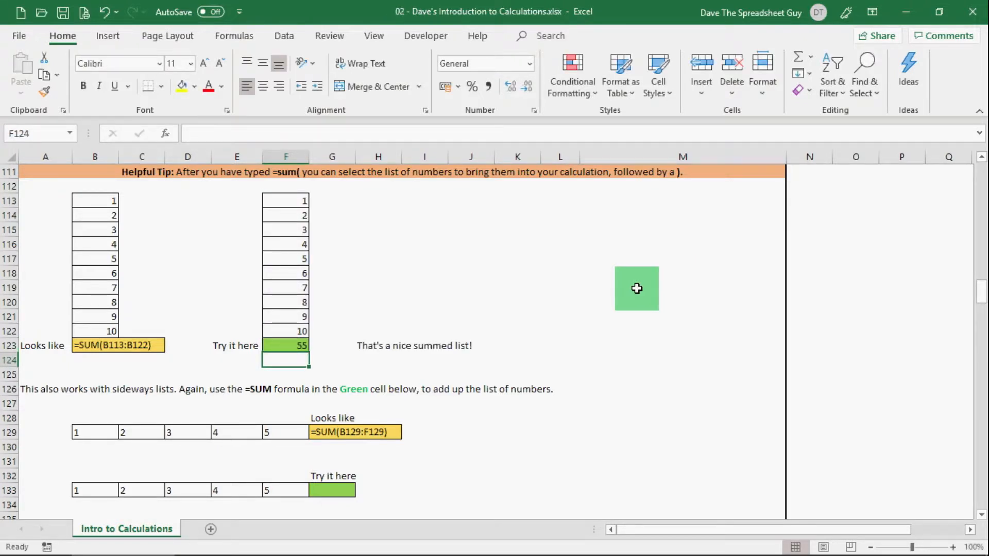
# Add up the sideways practice list B133:F133 in green cell G133 using AutoSum
pyautogui.click(335, 491)
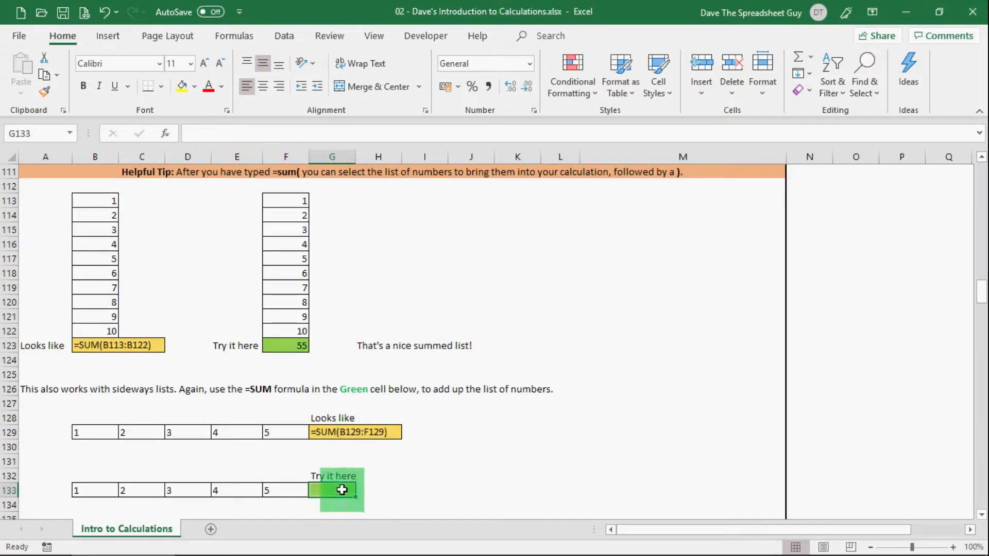
pyautogui.press('alt')
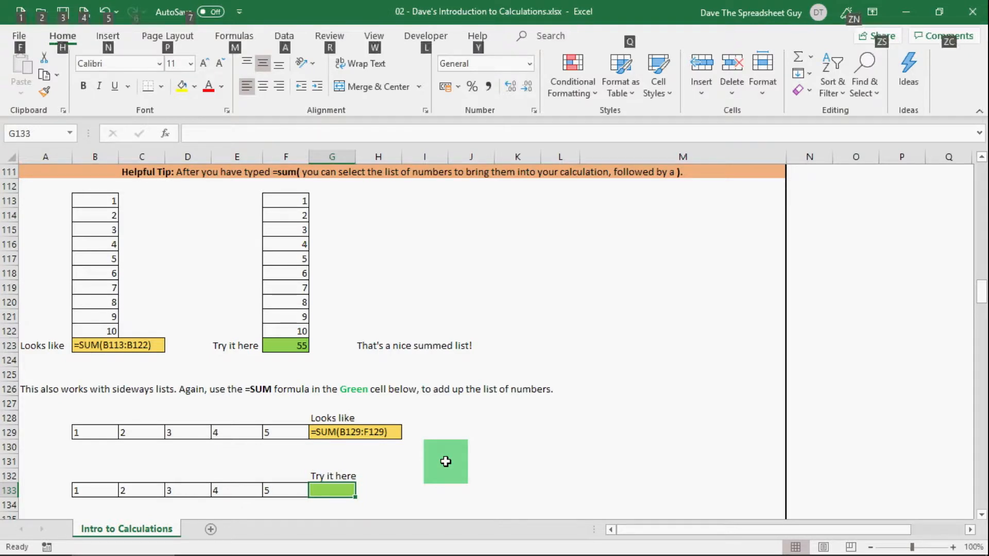
pyautogui.hotkey('alt', '=')
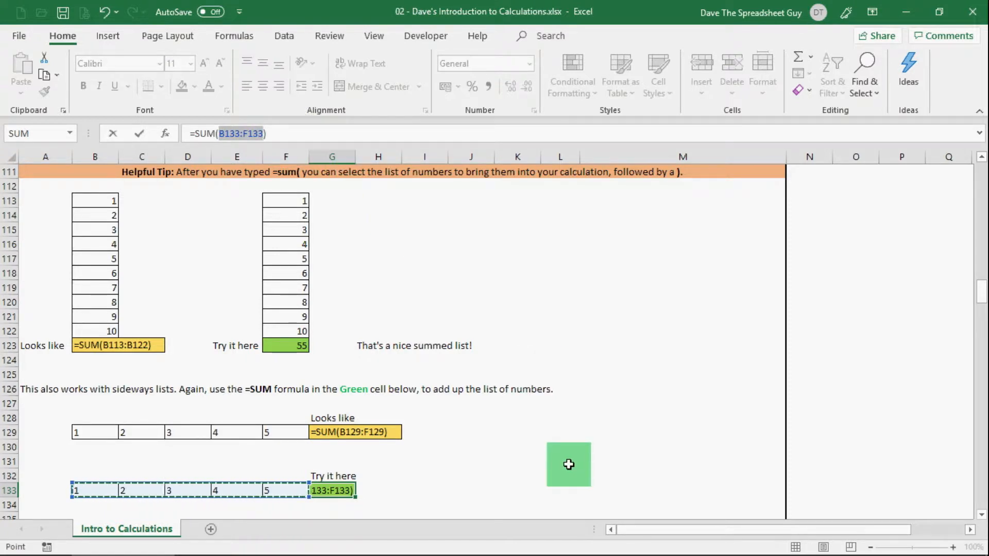
pyautogui.press('Return')
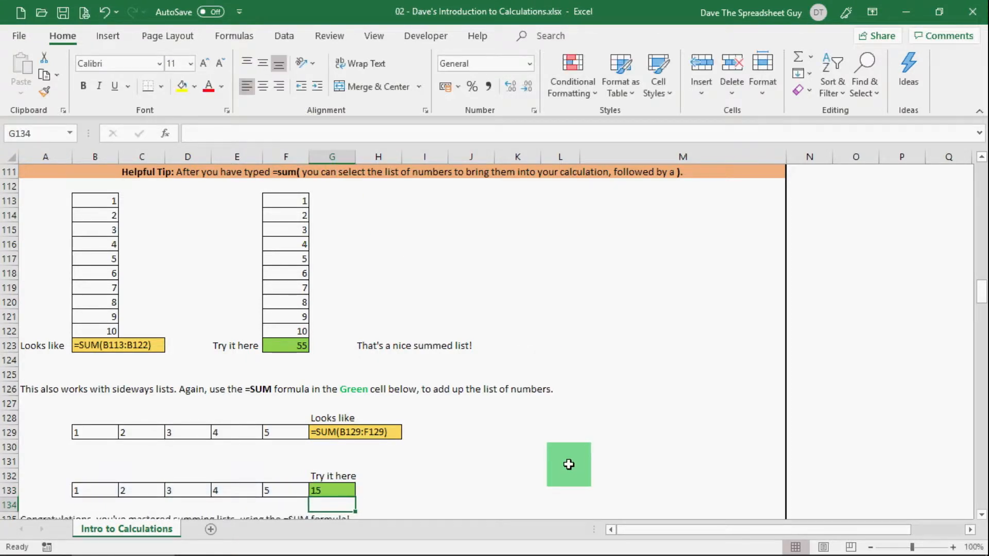
# Add the two quantities and multiply them by the price in green cell H150 with the formula =SUM(B150+D150)*F150
pyautogui.scroll(-1, 499, 478)
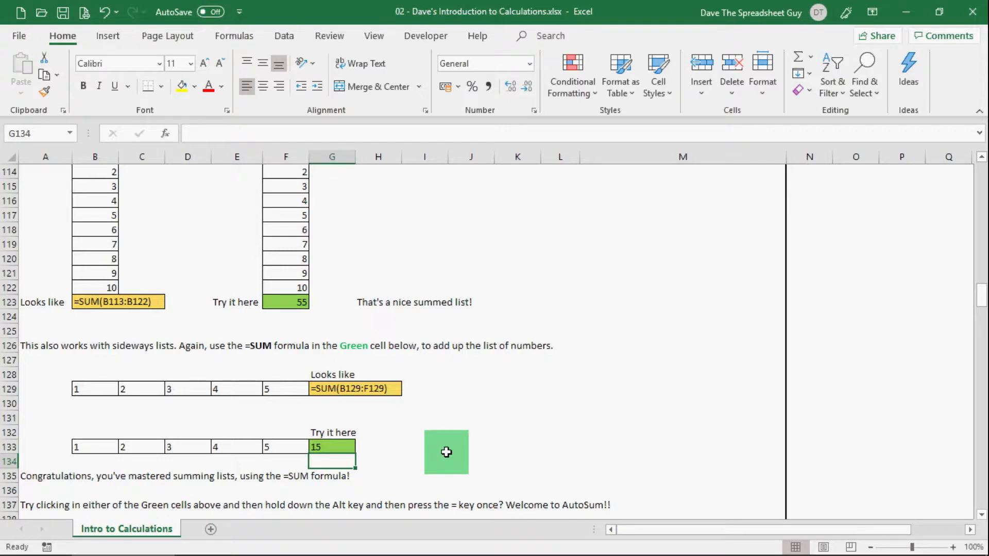
pyautogui.scroll(-1, 446, 452)
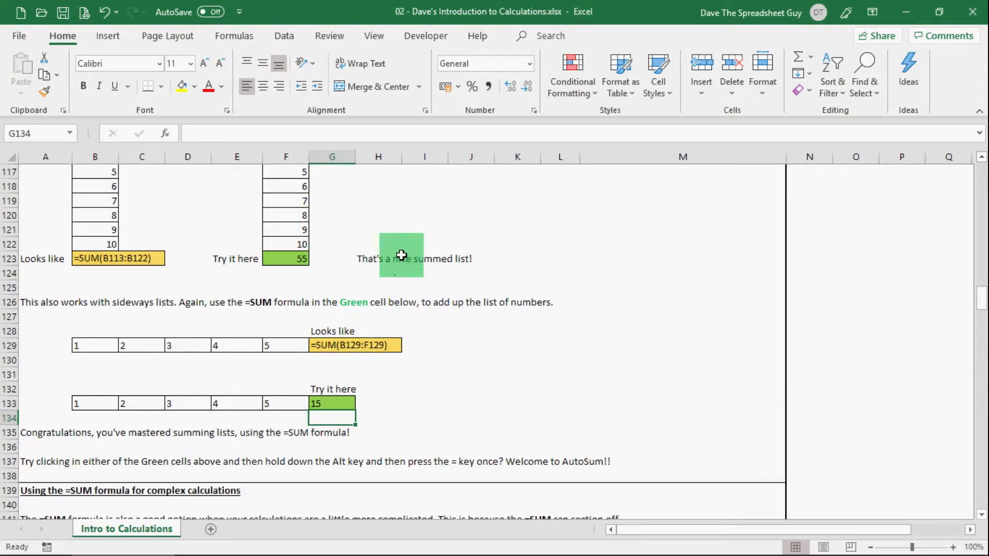
pyautogui.scroll(-4, 453, 379)
pyautogui.scroll(-3, 453, 379)
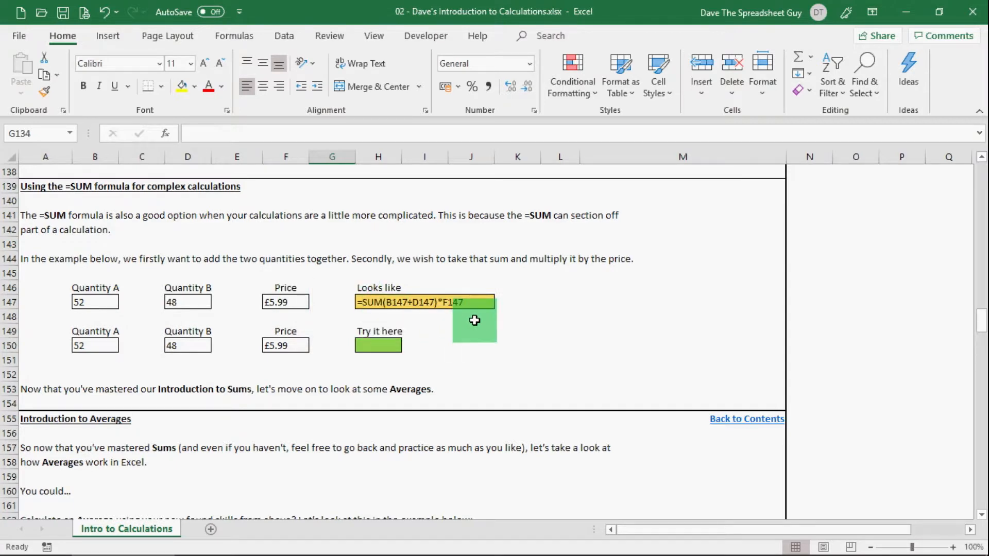
pyautogui.click(378, 345)
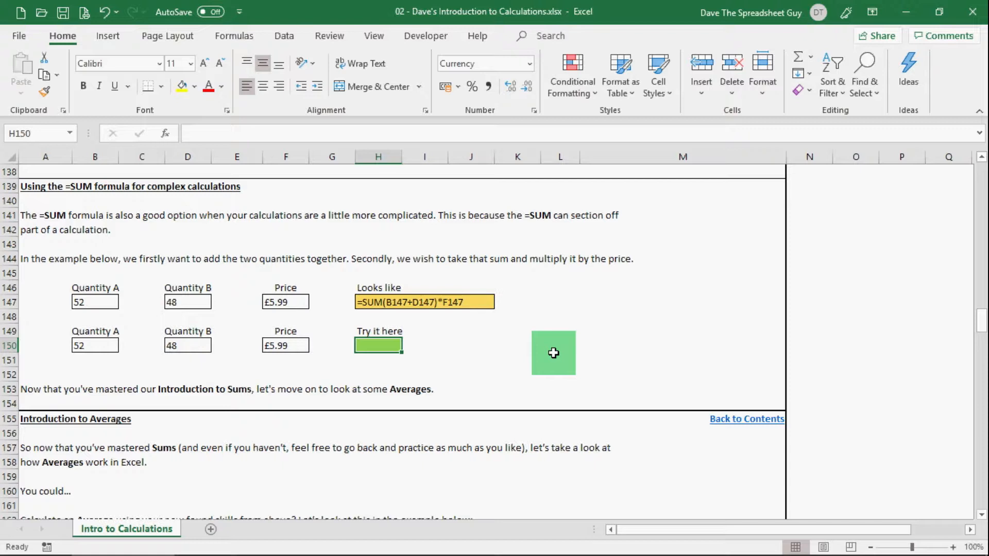
pyautogui.write('=')
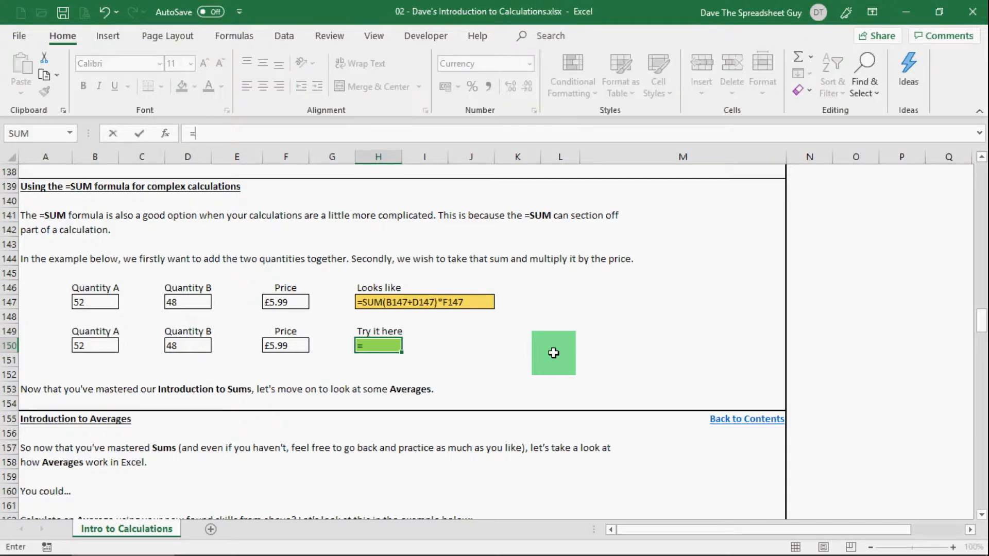
pyautogui.write('SUM')
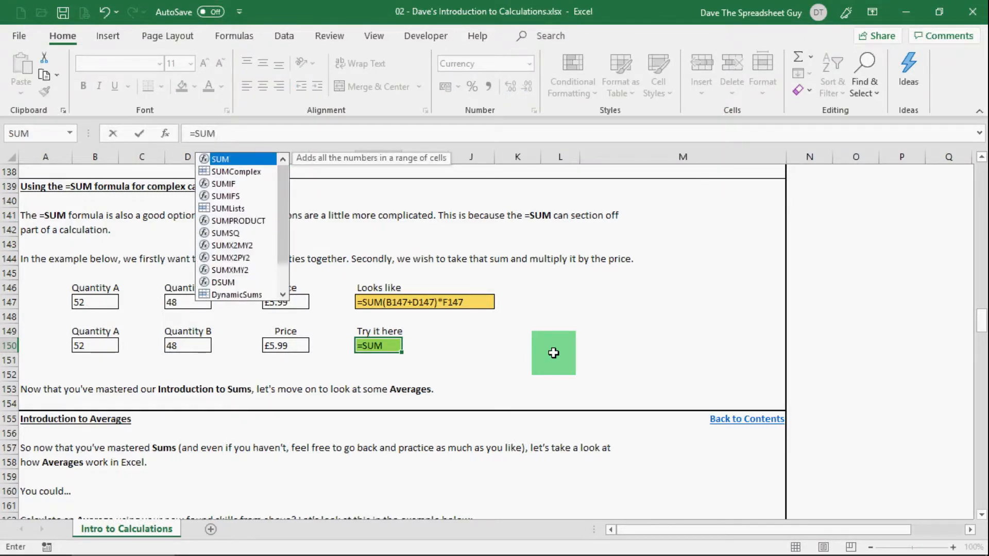
pyautogui.write('(')
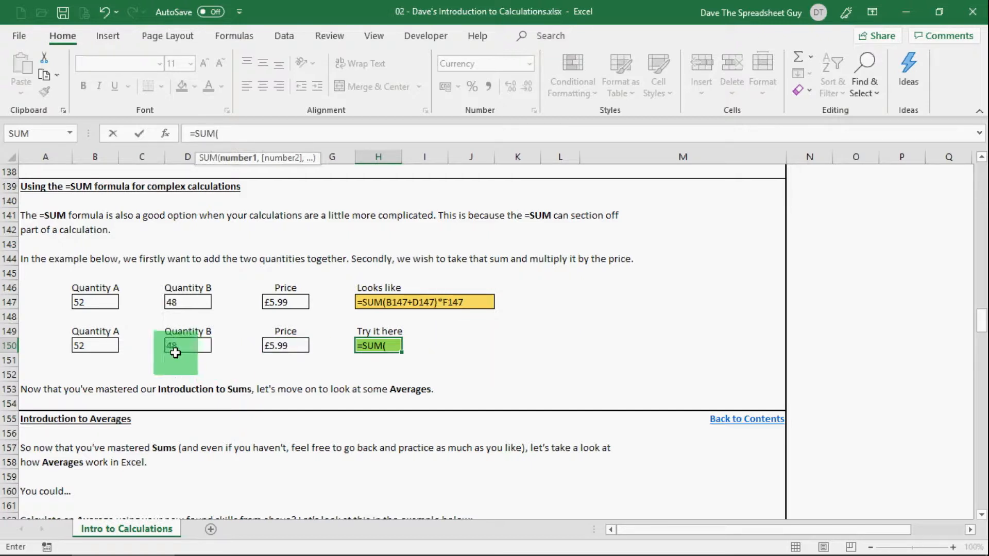
pyautogui.click(102, 346)
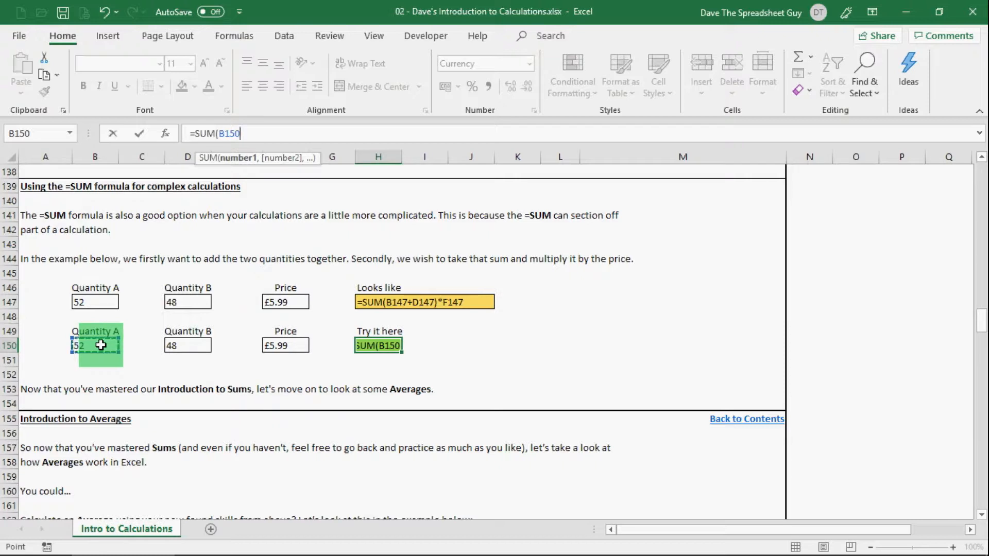
pyautogui.write('+')
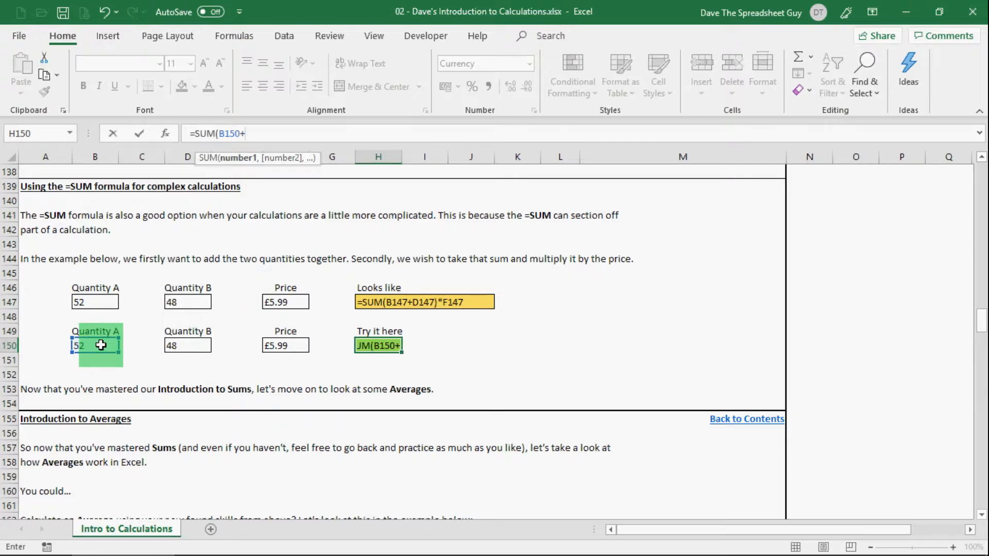
pyautogui.click(198, 347)
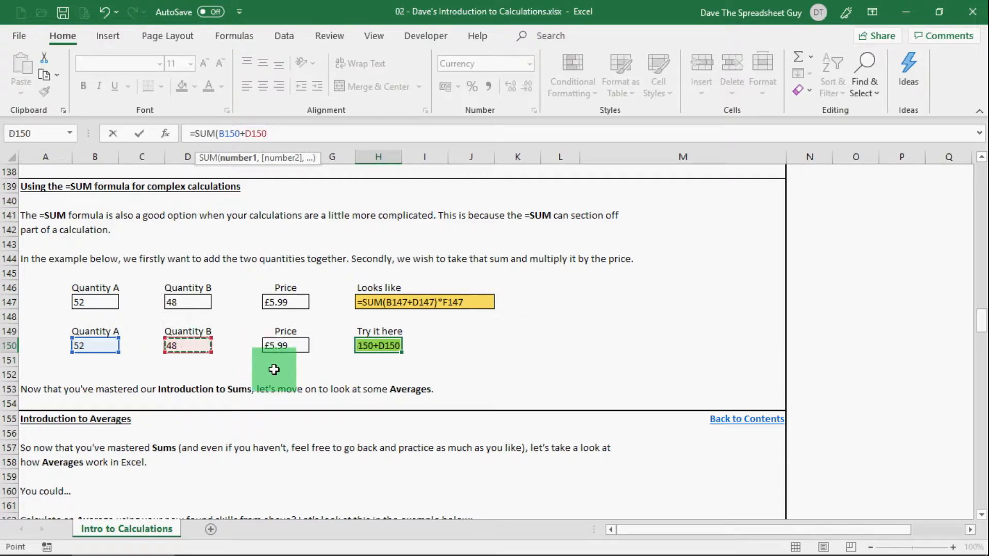
pyautogui.write(')')
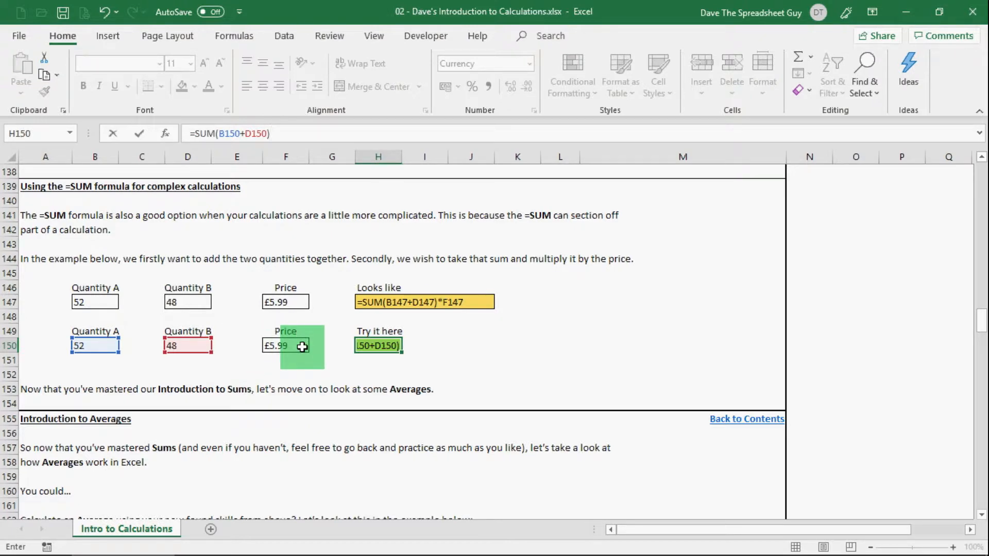
pyautogui.write('*')
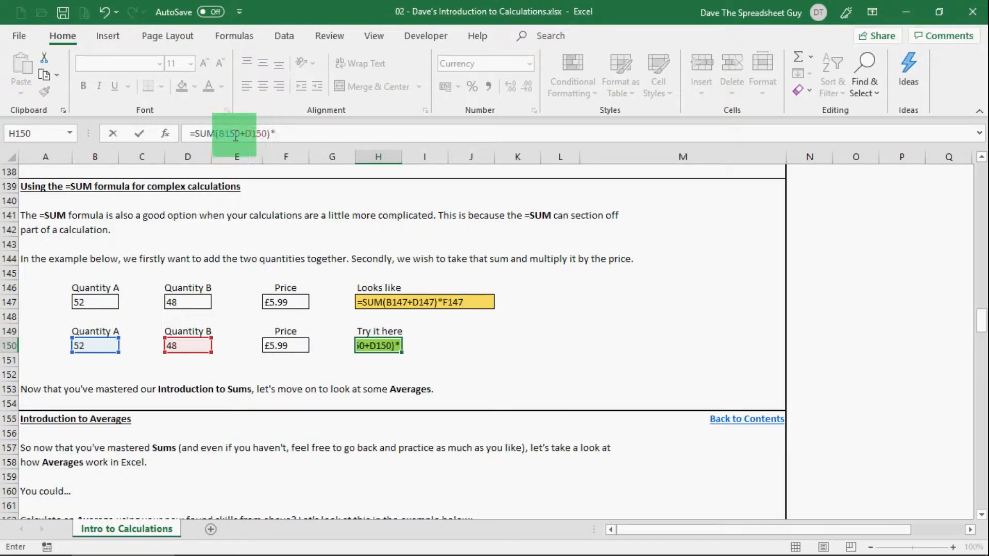
pyautogui.click(296, 344)
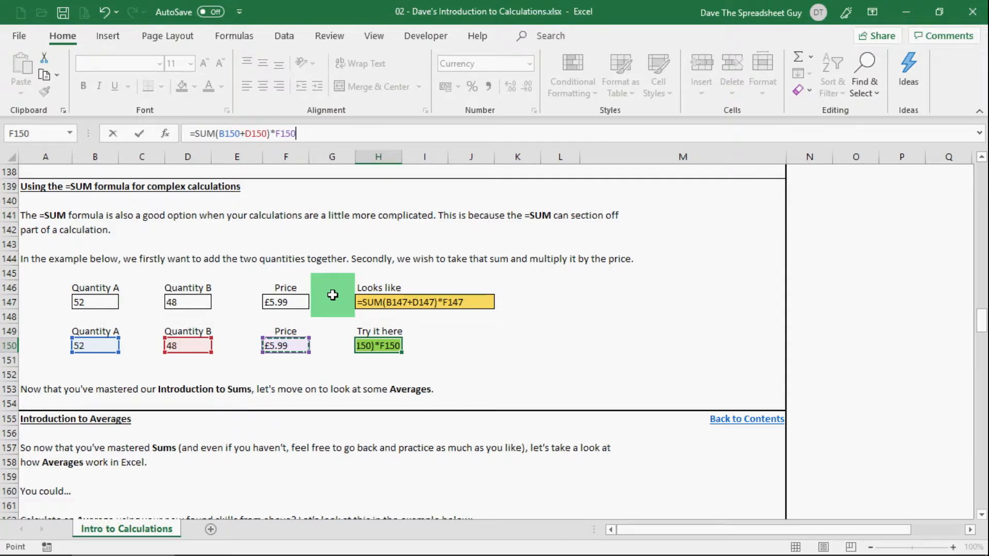
pyautogui.press('Return')
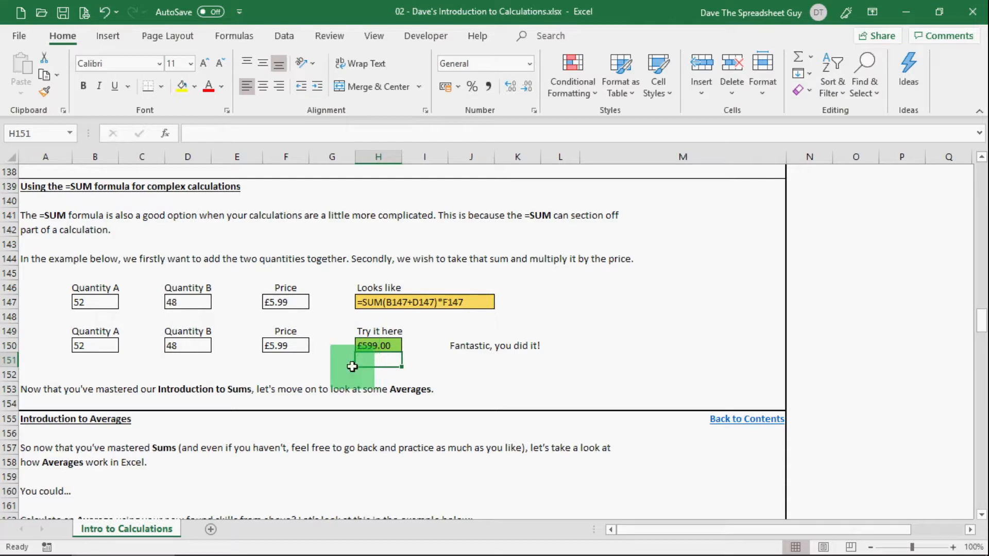
pyautogui.click(372, 344)
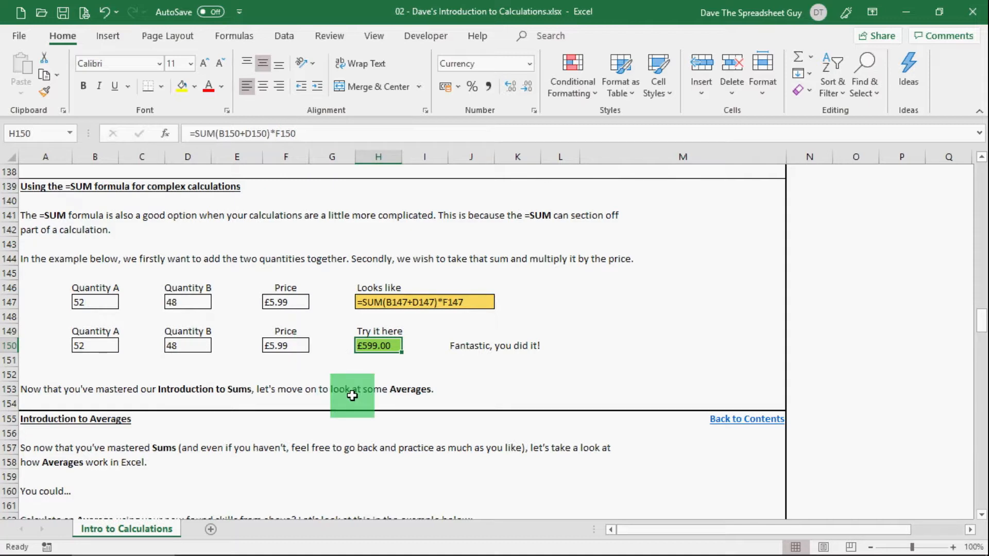
# Read the Introduction to Averages golf exercise and highlight the four round scores in C169:C172
pyautogui.scroll(-4, 414, 428)
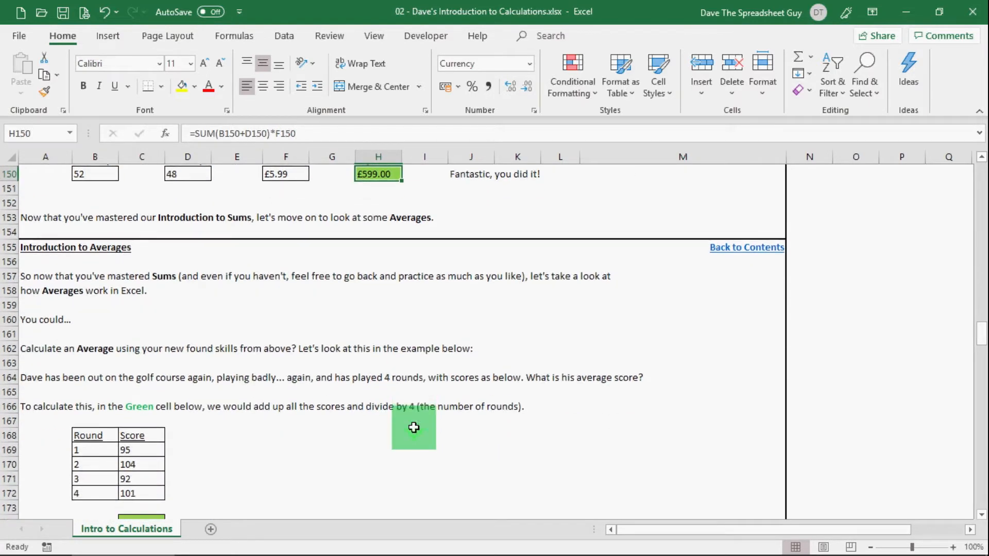
pyautogui.scroll(-1, 413, 428)
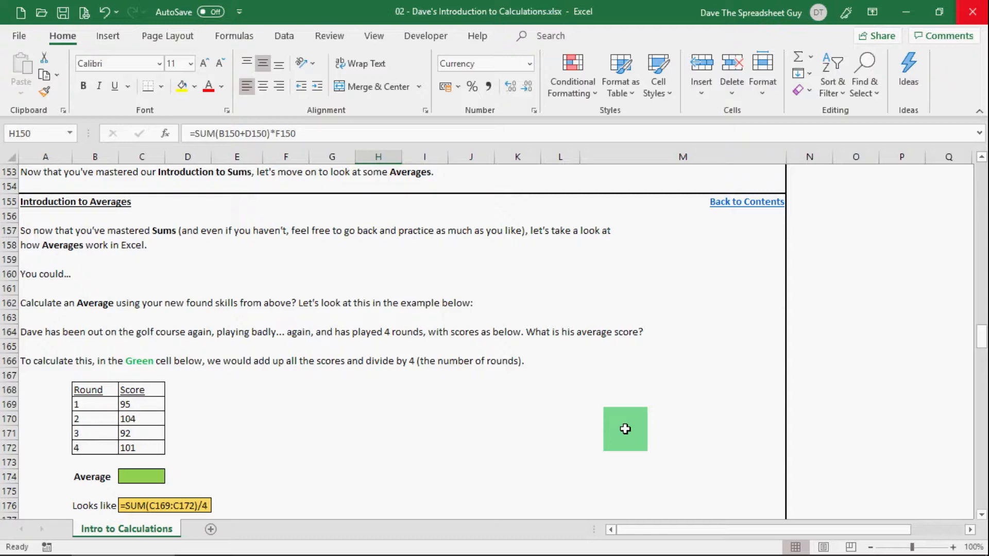
pyautogui.moveTo(625, 429); pyautogui.dragTo(314, 427)
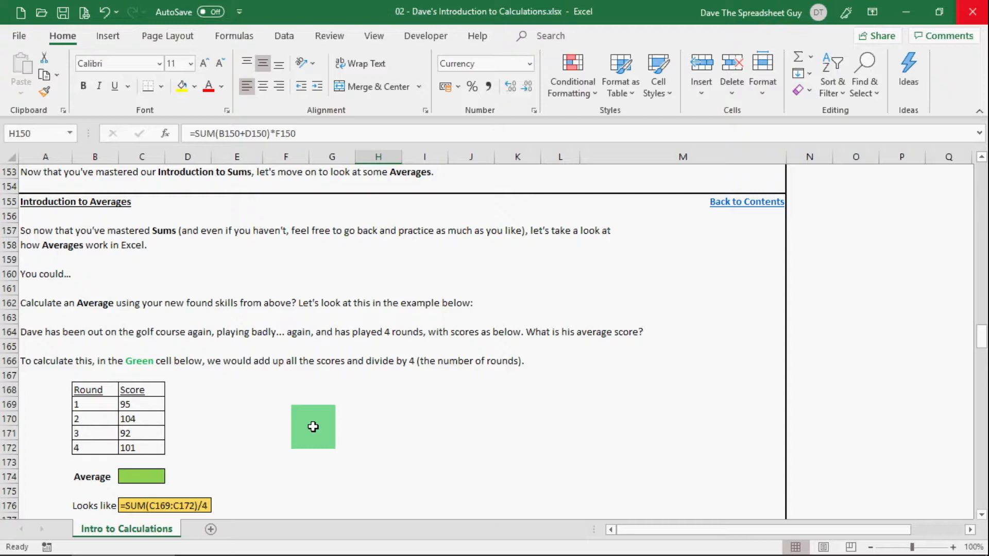
pyautogui.moveTo(314, 427); pyautogui.dragTo(196, 377)
pyautogui.scroll(-1, 283, 400)
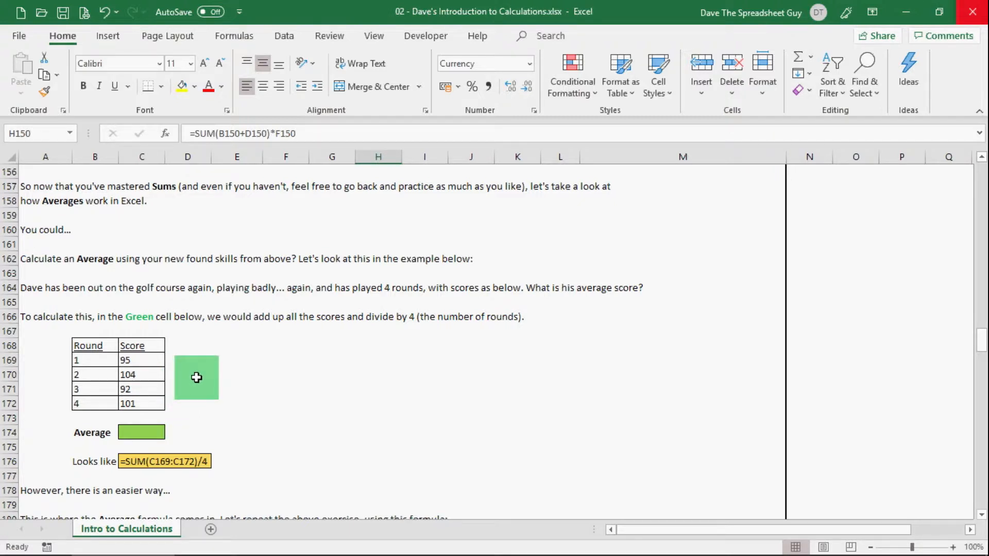
pyautogui.moveTo(197, 378); pyautogui.dragTo(144, 403)
pyautogui.click(150, 360)
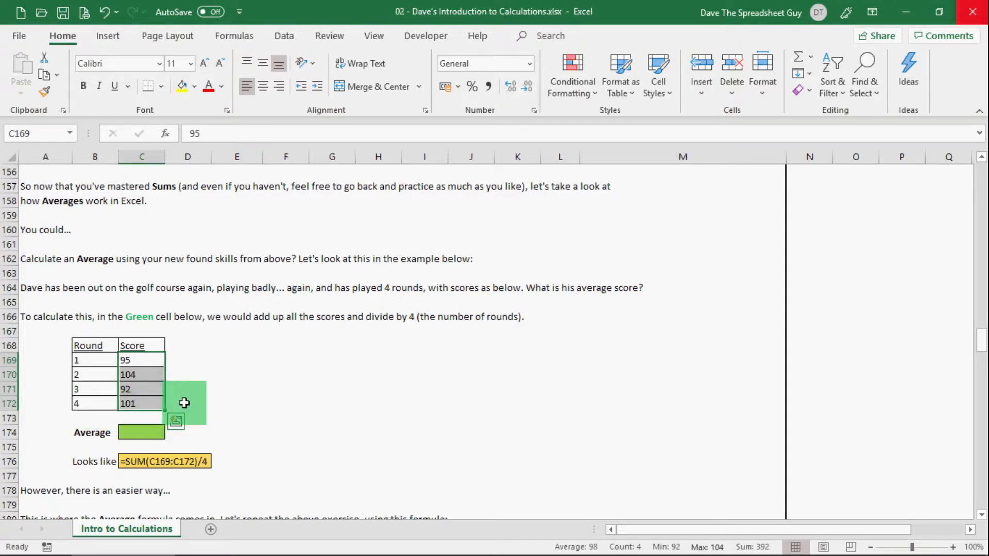
# Calculate the average golf score in green cell C174 with the formula =sum(C169:C172)/4
pyautogui.click(155, 433)
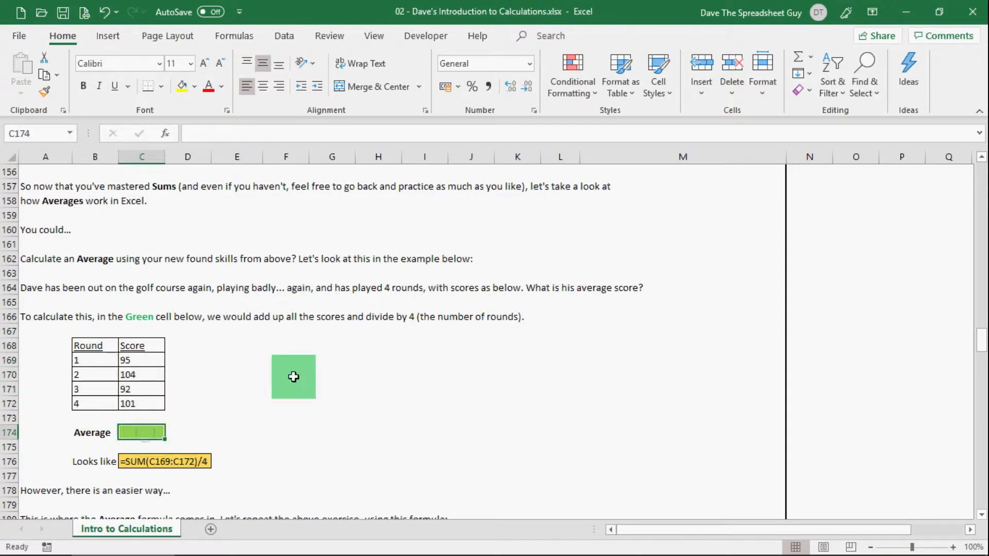
pyautogui.scroll(-1, 294, 377)
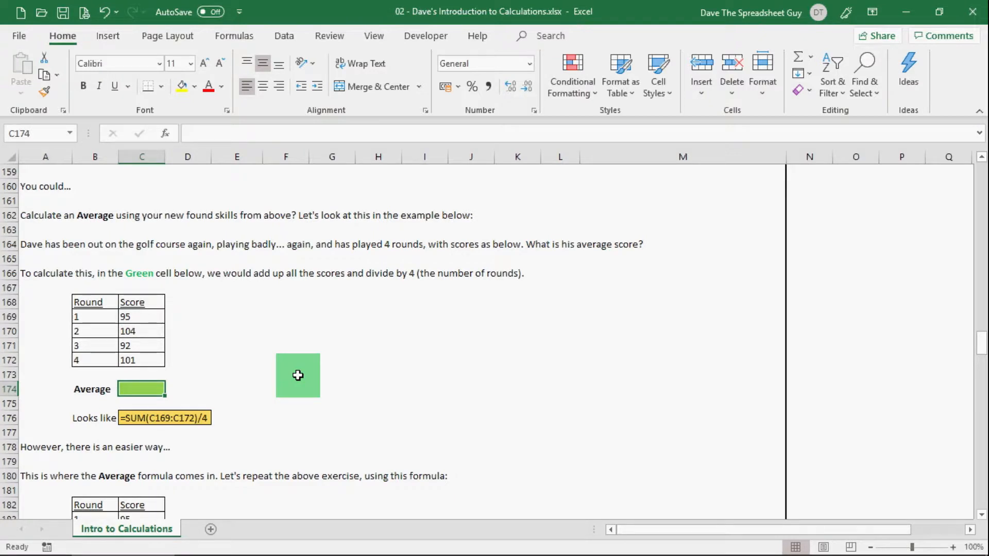
pyautogui.write('=su')
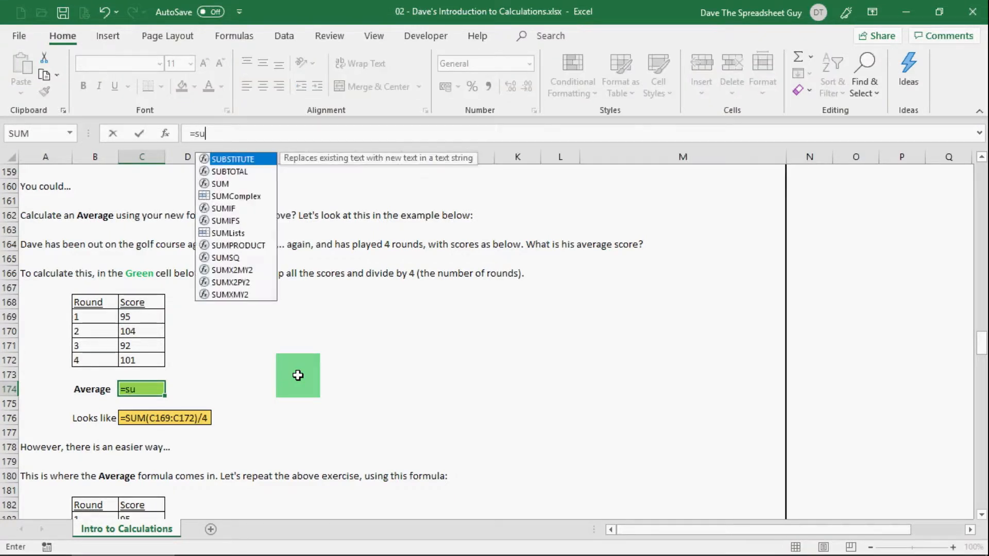
pyautogui.write('m(')
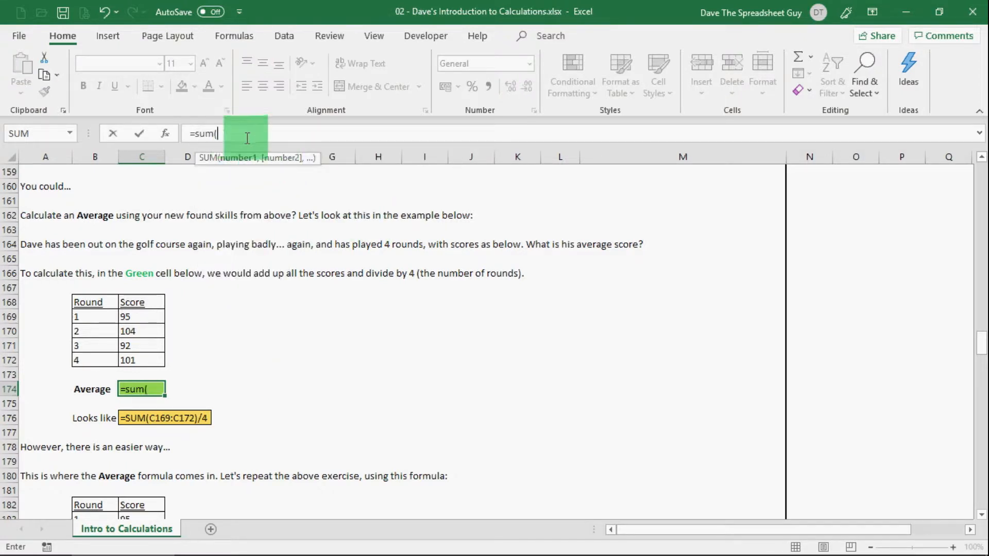
pyautogui.moveTo(148, 316); pyautogui.dragTo(147, 362)
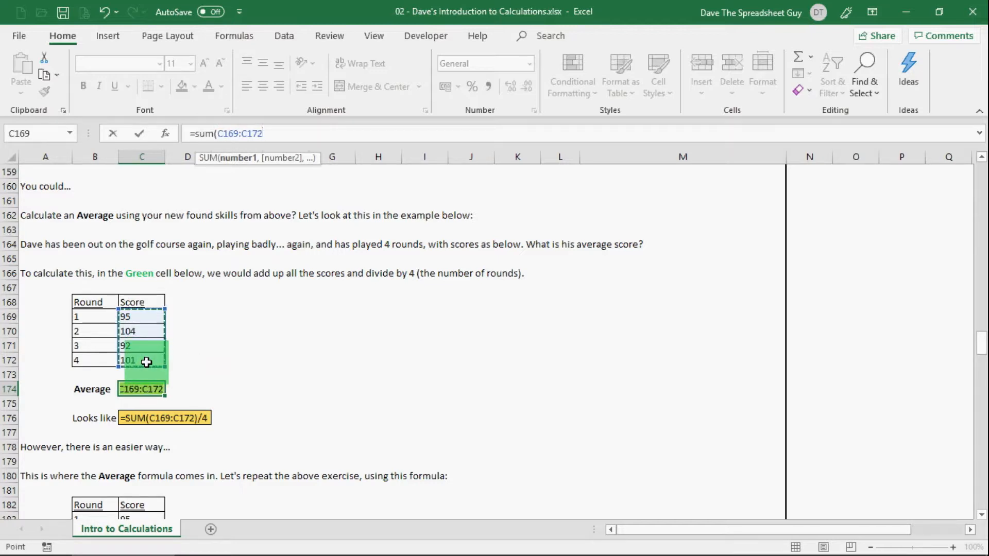
pyautogui.write(')/4')
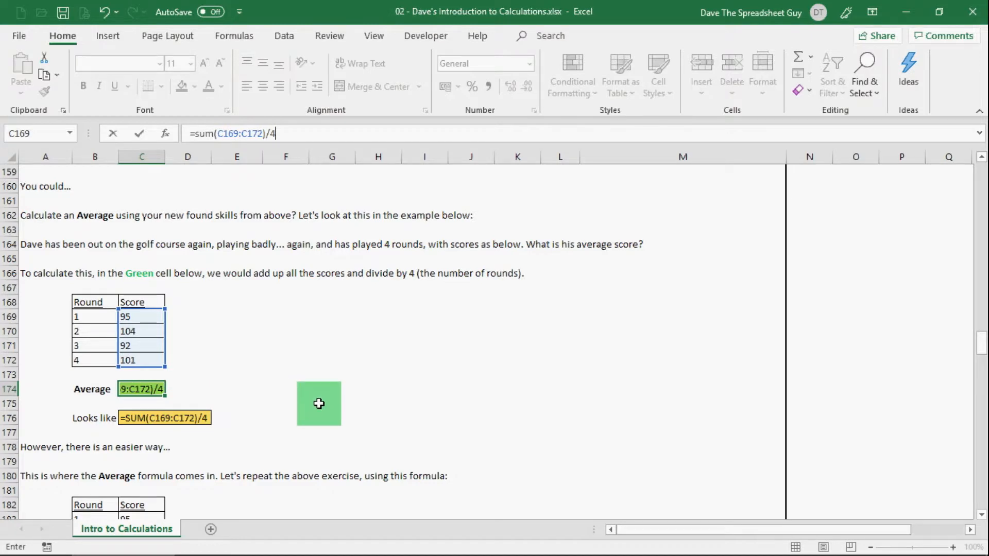
pyautogui.press('Return')
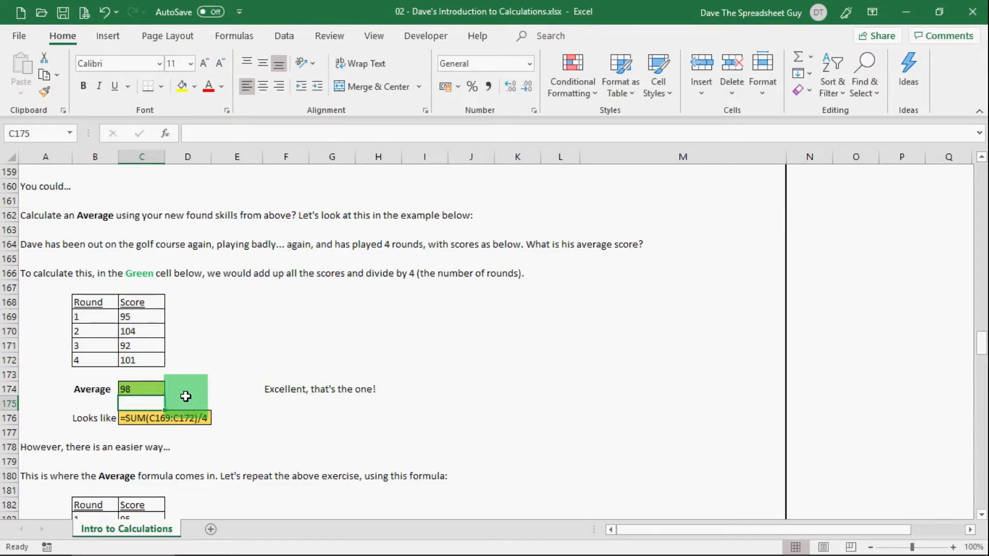
# Select the scores C169:C172 to check their summary statistics and view the status bar customization options without changing any
pyautogui.moveTo(148, 319); pyautogui.dragTo(144, 360)
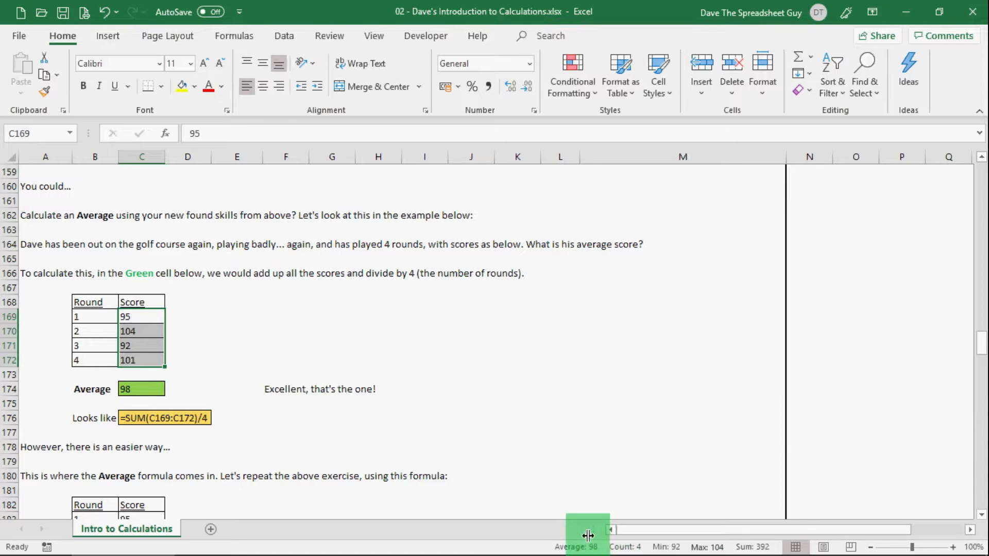
pyautogui.rightClick(573, 545)
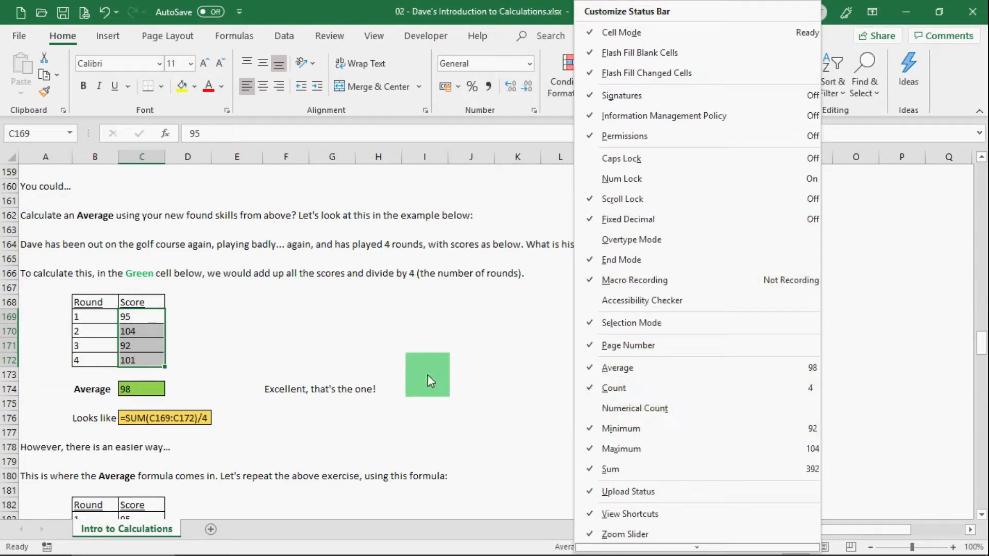
pyautogui.click(427, 375)
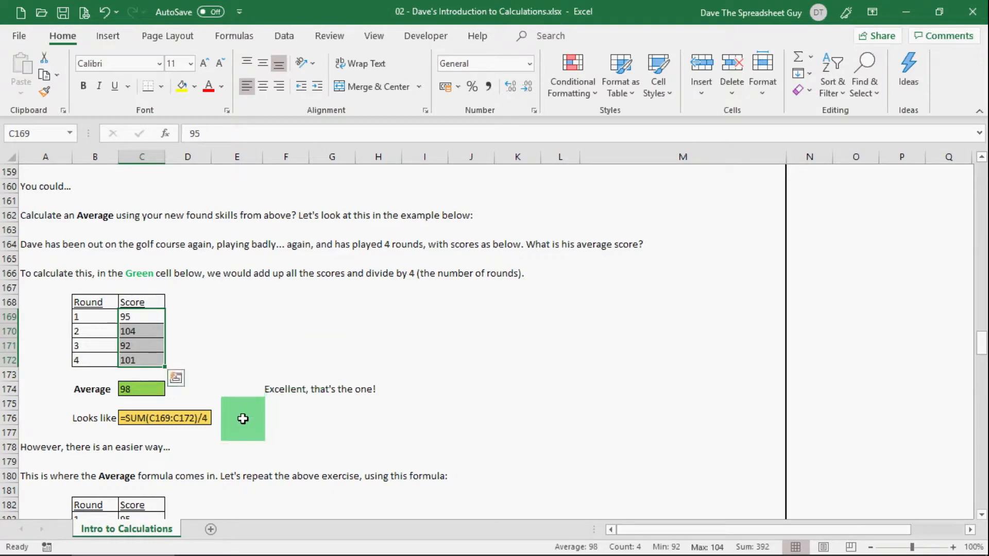
pyautogui.click(190, 394)
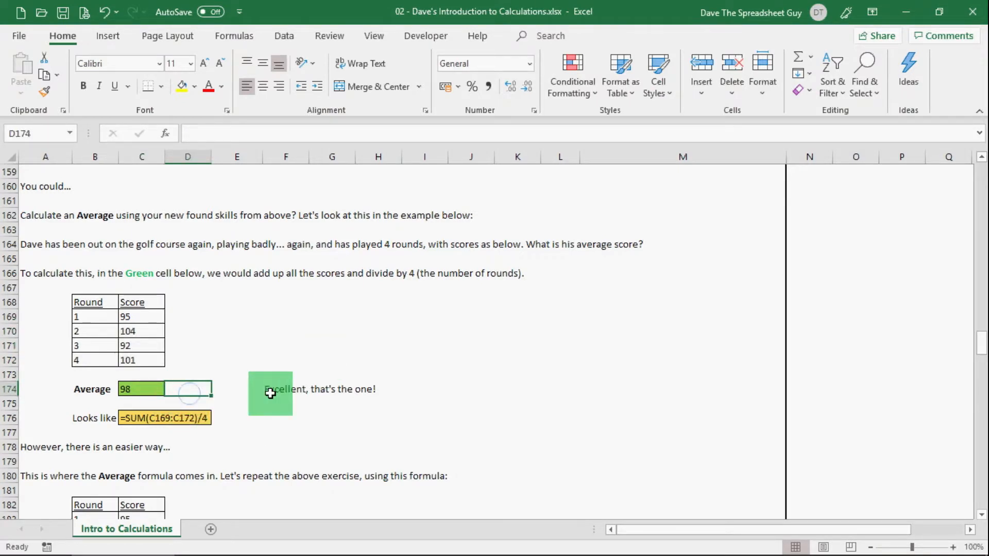
# Calculate the average of the four round scores in green cell C188 with the formula =AVERAGE(C183:C186)
pyautogui.scroll(-4, 270, 392)
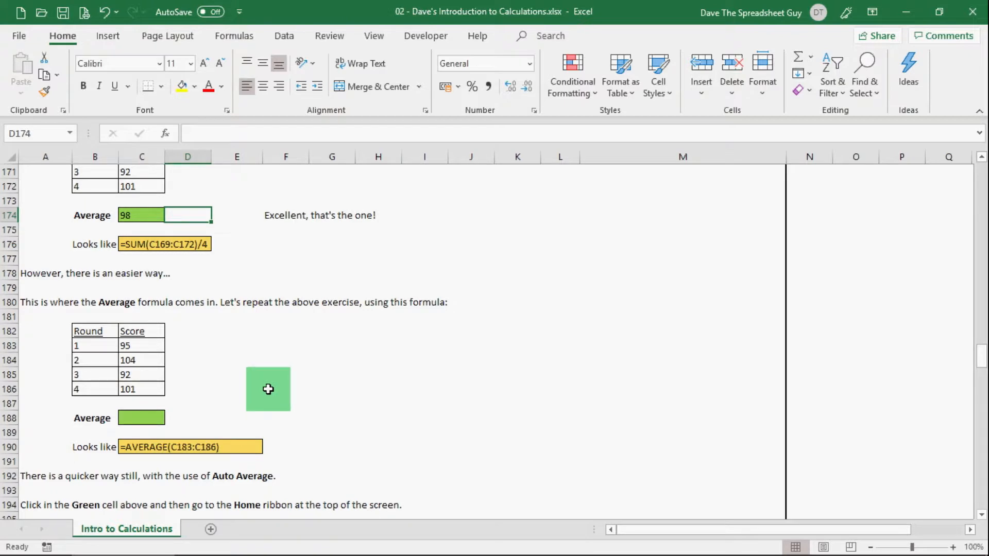
pyautogui.click(146, 420)
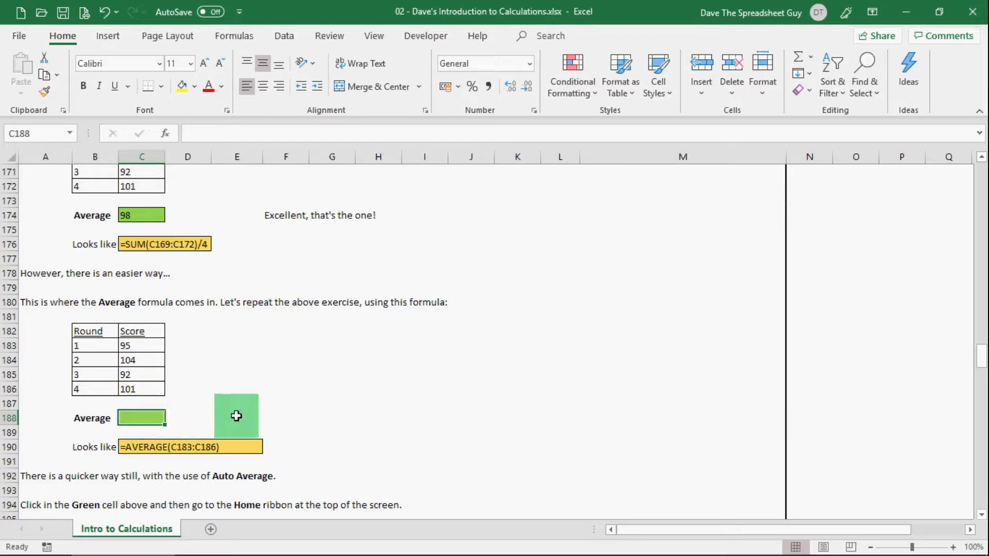
pyautogui.write('=AVERAGE')
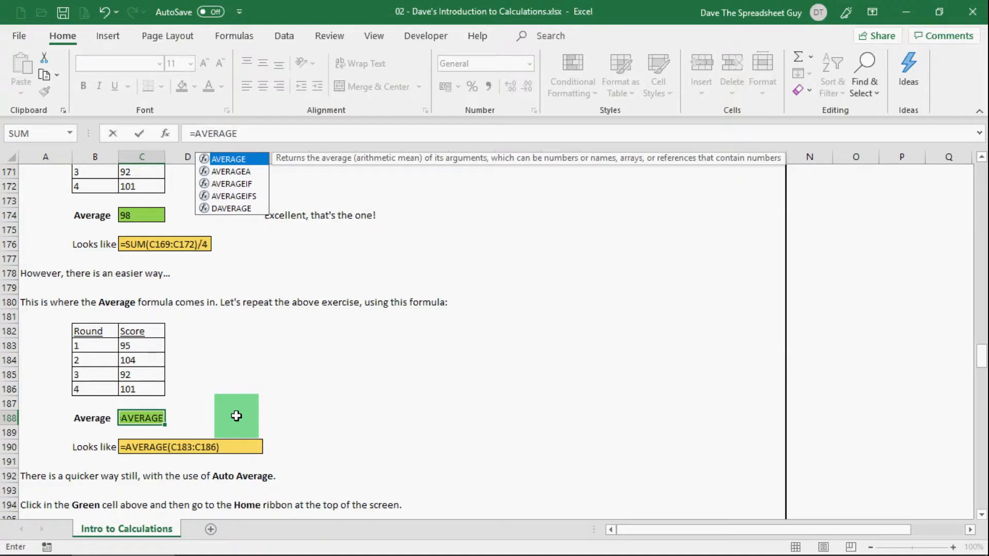
pyautogui.write('(')
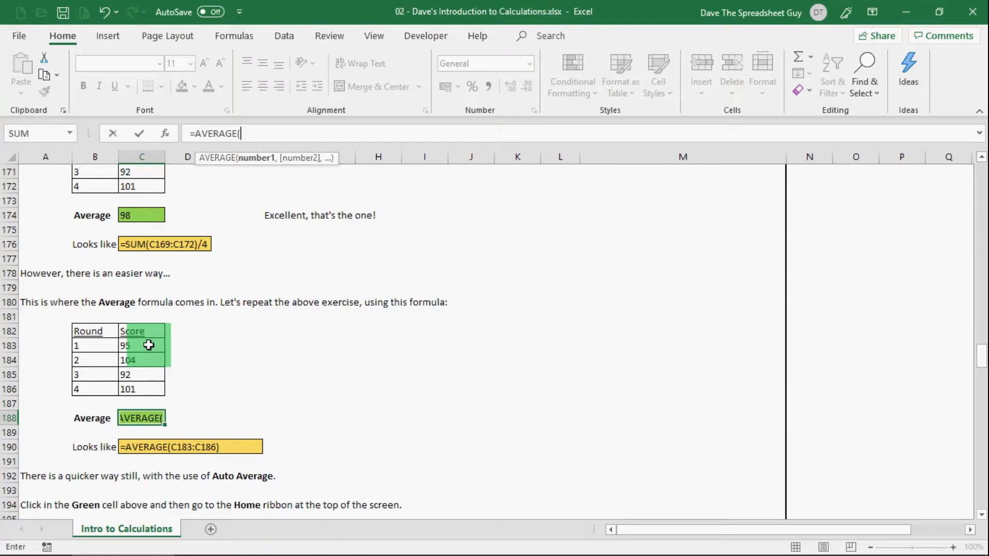
pyautogui.moveTo(148, 345); pyautogui.dragTo(145, 390)
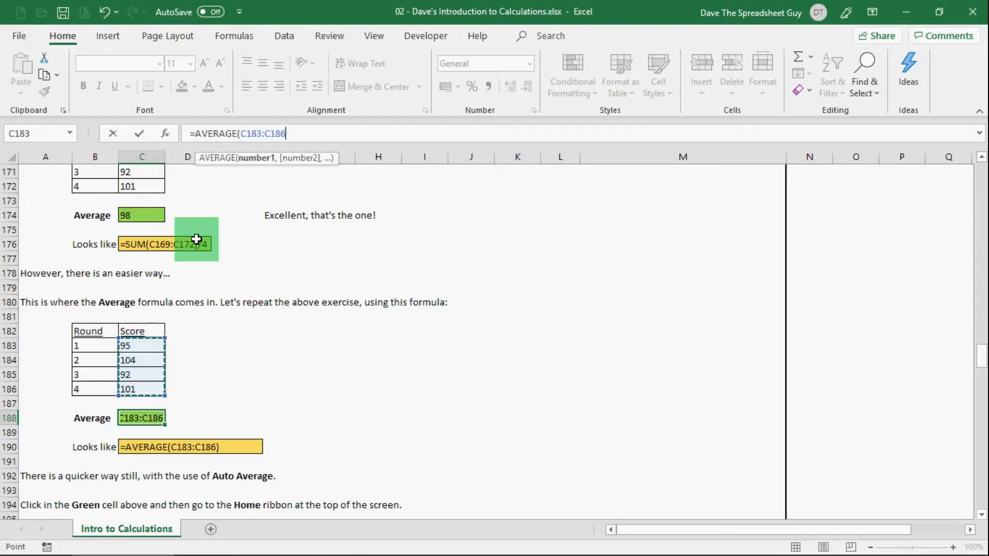
pyautogui.write(')')
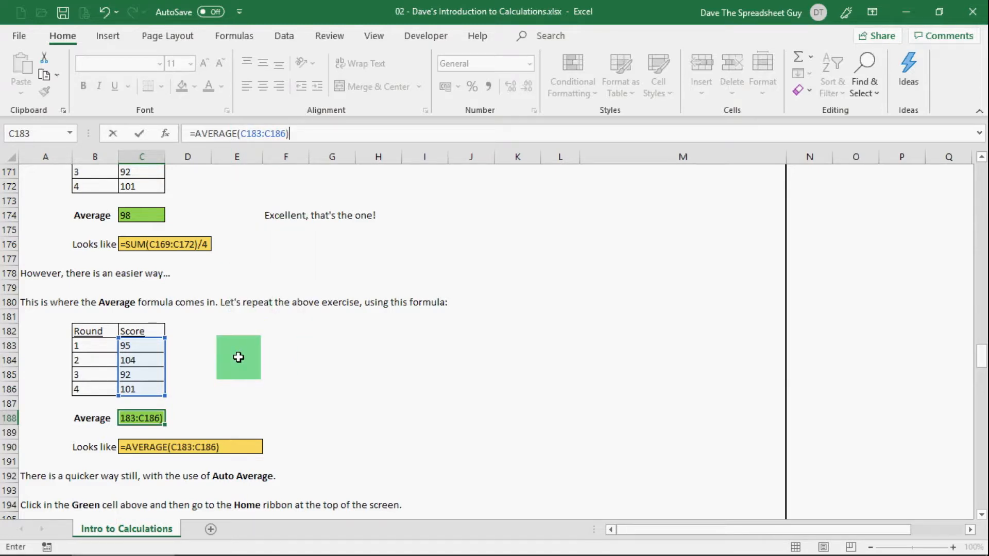
pyautogui.press('Return')
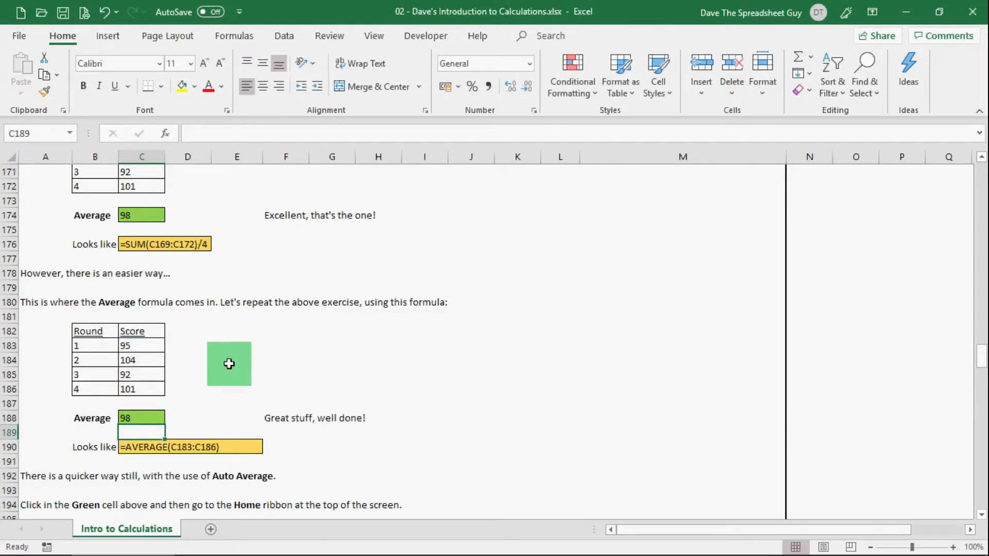
# Compare the formulas in the two green average cells, C188 and C174
pyautogui.click(157, 418)
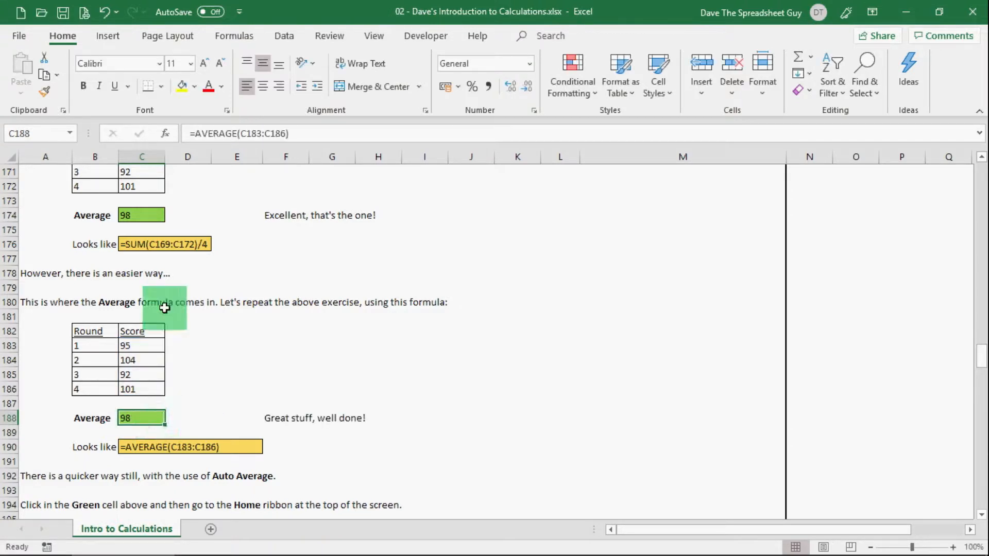
pyautogui.click(154, 216)
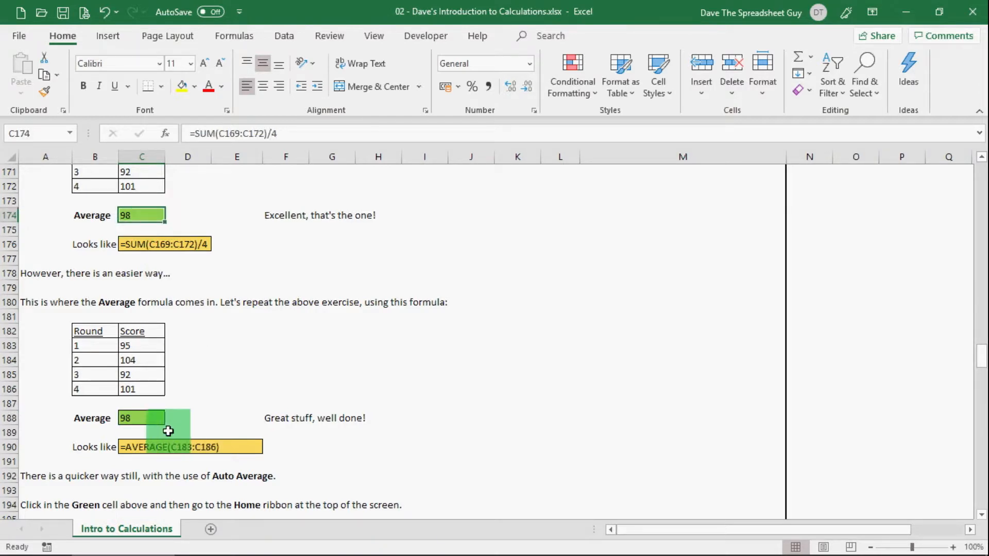
pyautogui.click(150, 416)
# Clear cell C188 and recalculate the average with Auto Average, accepting the suggested range C183:C187, and check the resulting formula
pyautogui.scroll(-4, 355, 418)
pyautogui.scroll(3, 355, 418)
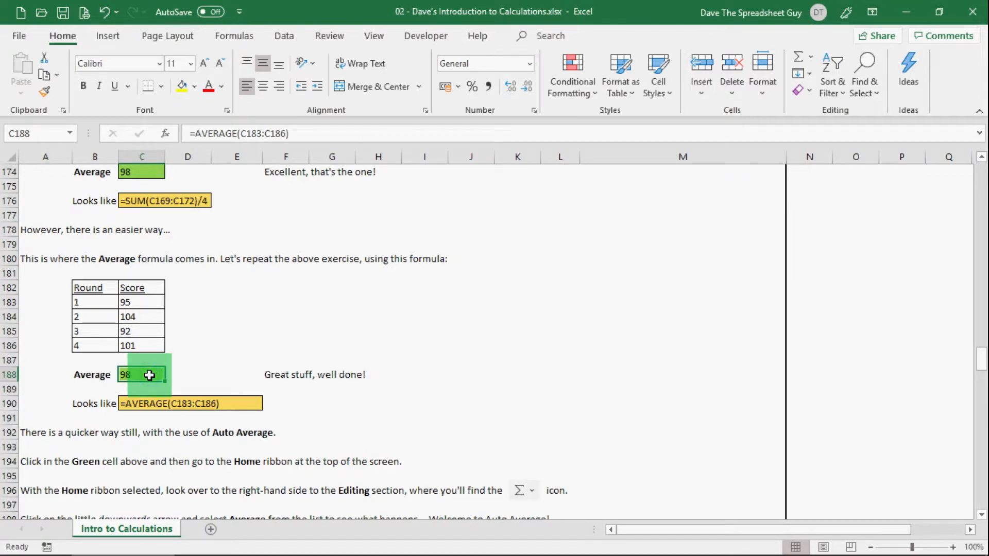
pyautogui.press('Delete')
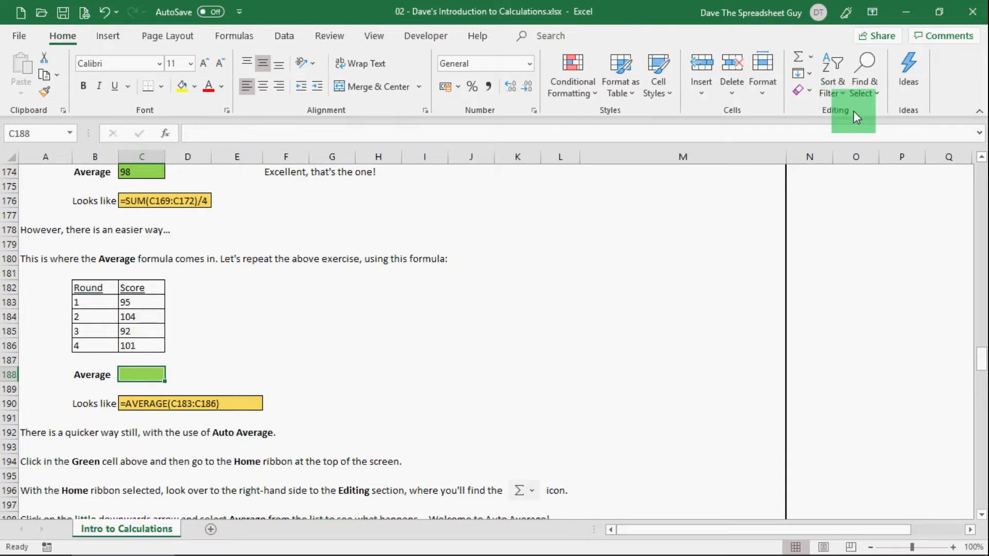
pyautogui.click(811, 58)
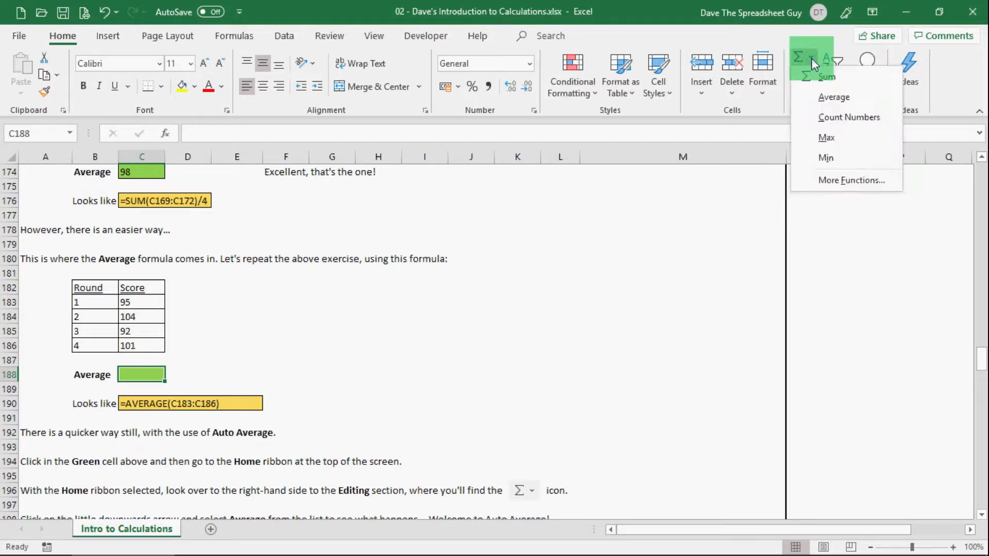
pyautogui.click(851, 95)
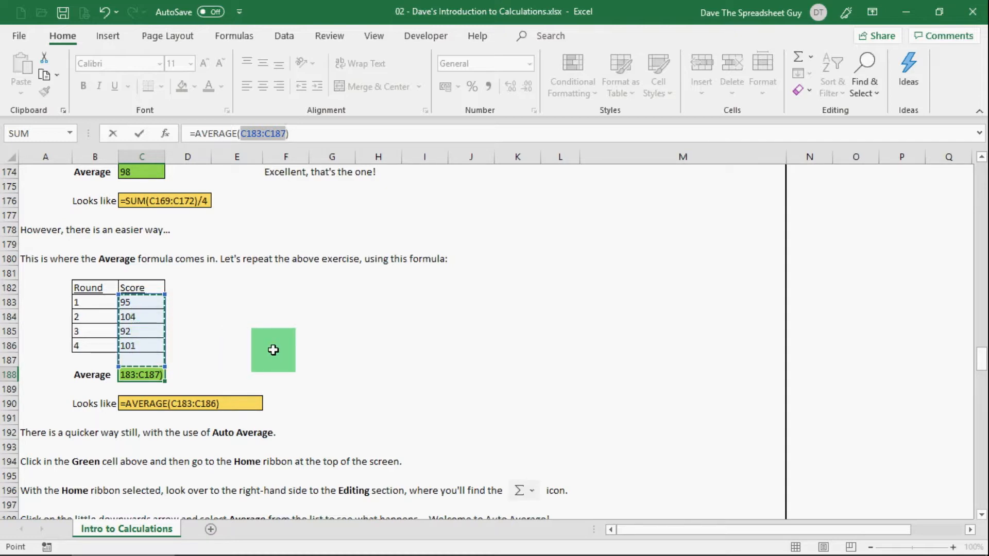
pyautogui.press('Return')
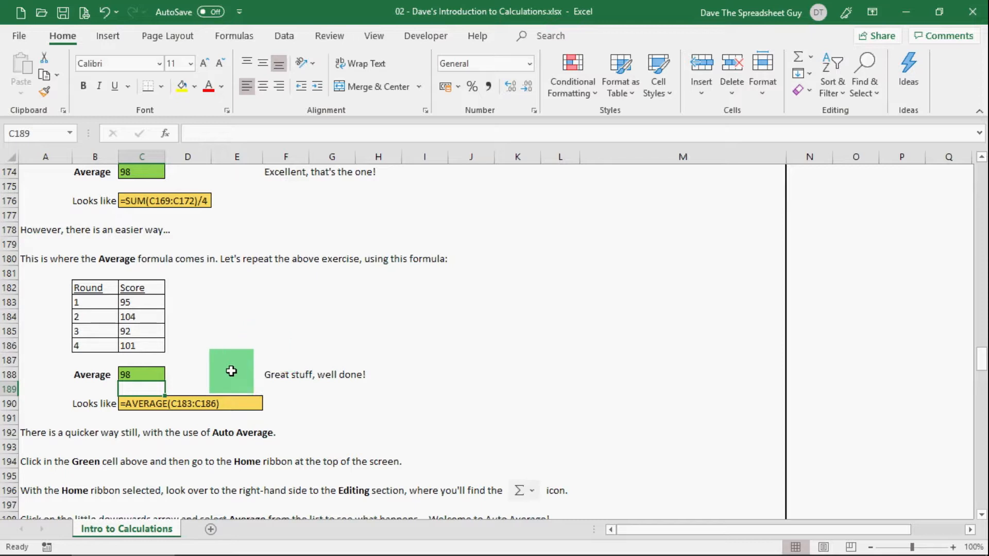
pyautogui.click(143, 375)
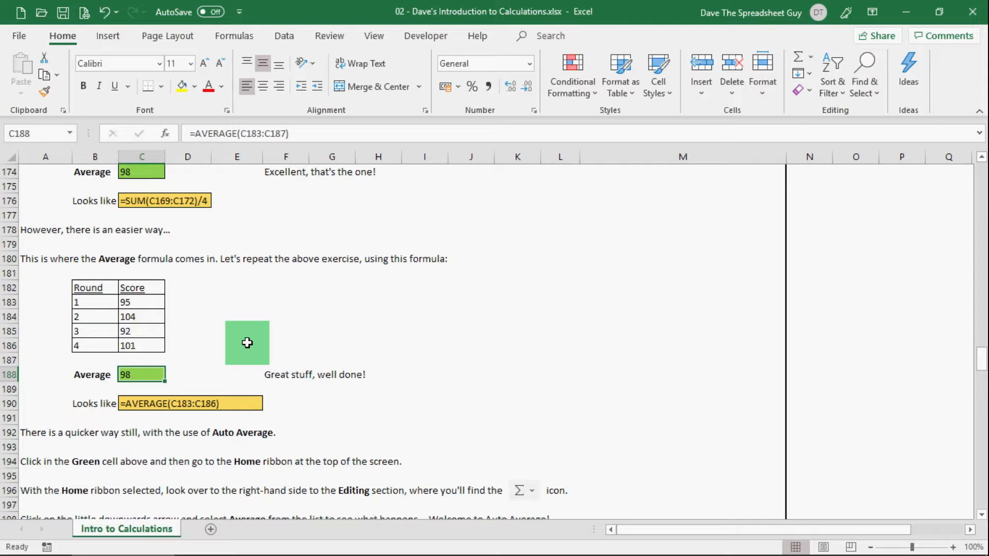
# Try a score of 100 for round 2 in C184 to test the average, and undo the change
pyautogui.click(150, 317)
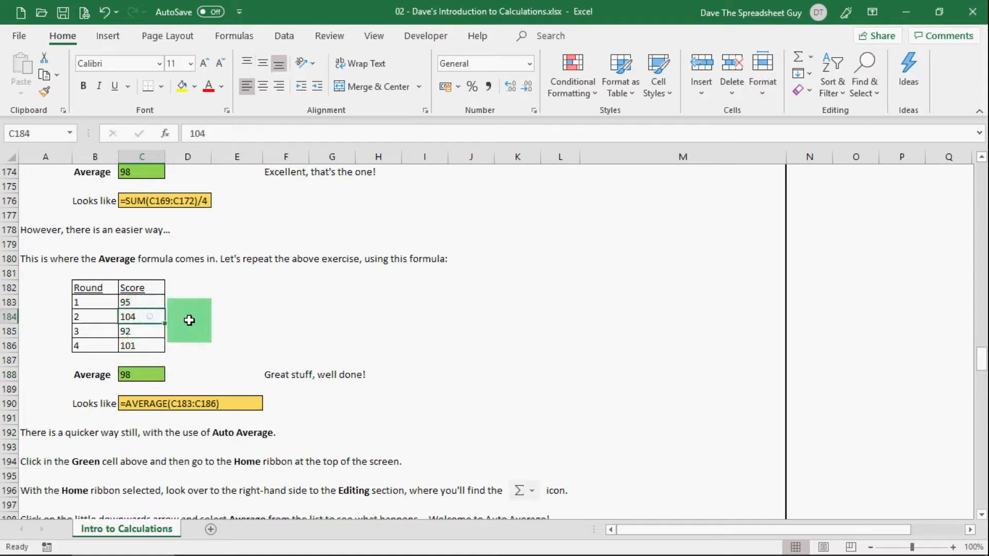
pyautogui.write('100')
pyautogui.press('Return')
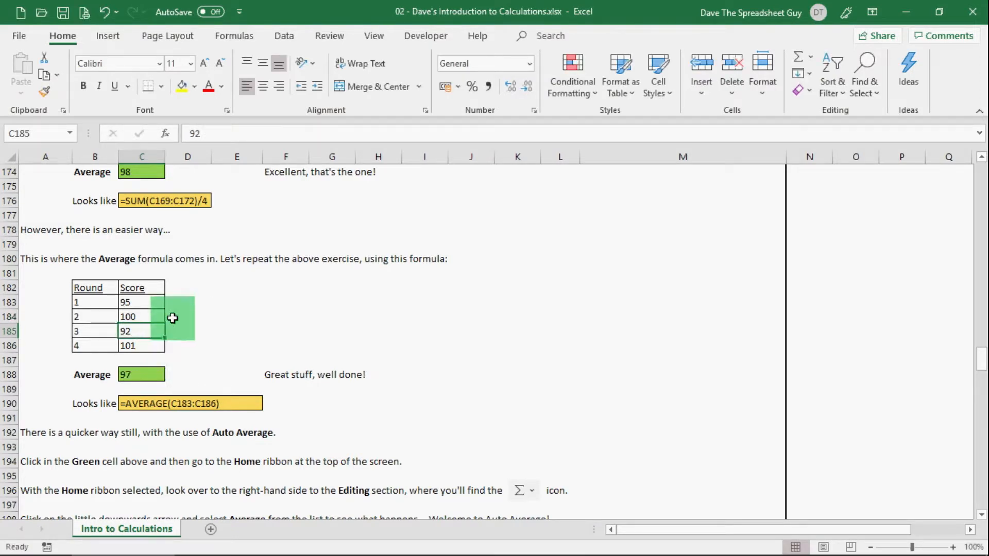
pyautogui.hotkey('ctrl', 'z')
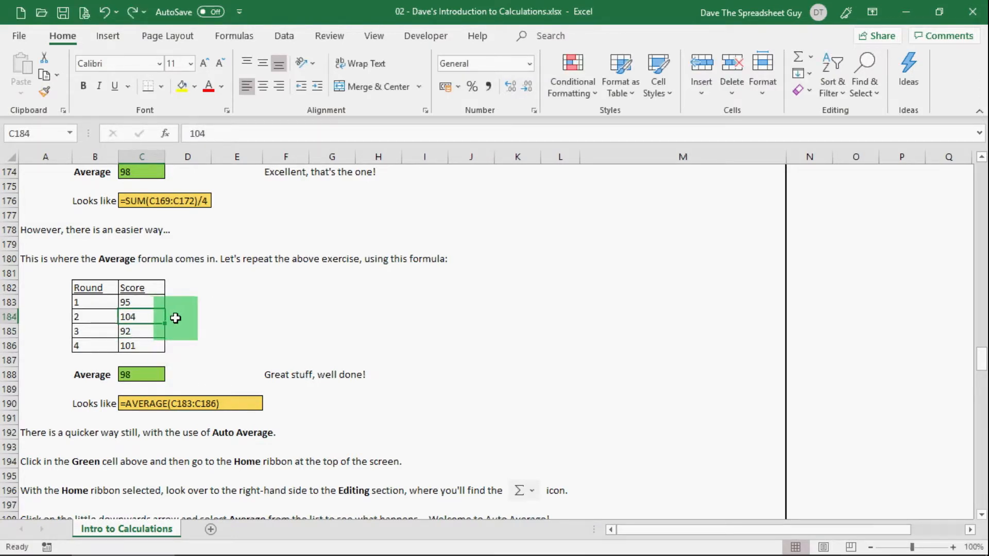
pyautogui.click(154, 374)
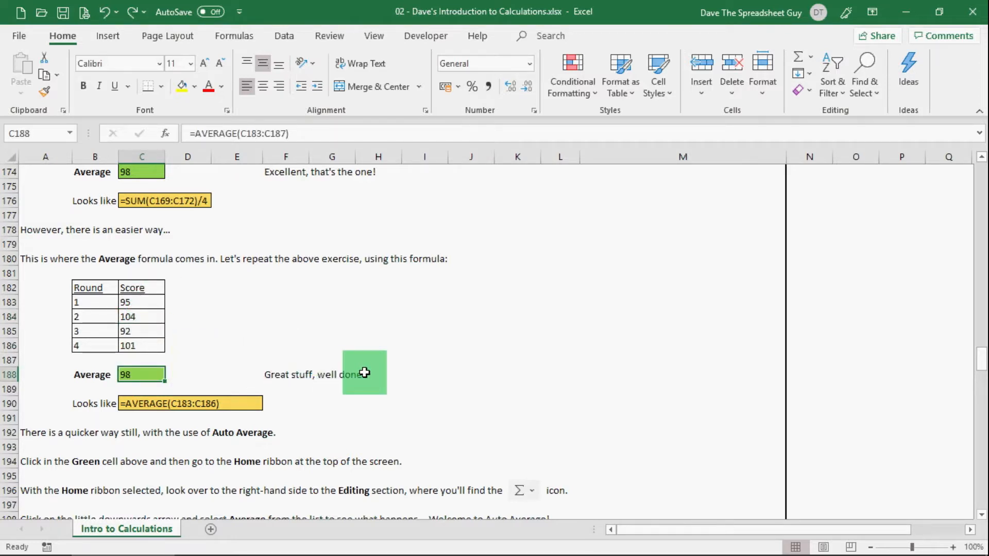
# Read the Introduction to Counts section and select the sales transactions in C216:C221, with and without the text entry, to compare their counts
pyautogui.scroll(-5, 370, 374)
pyautogui.scroll(-4, 381, 377)
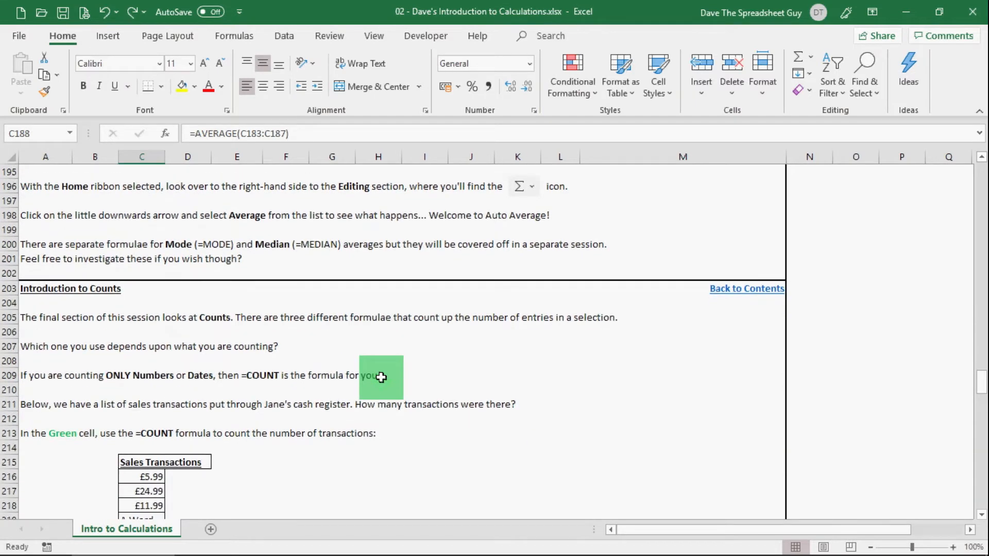
pyautogui.scroll(-1, 382, 378)
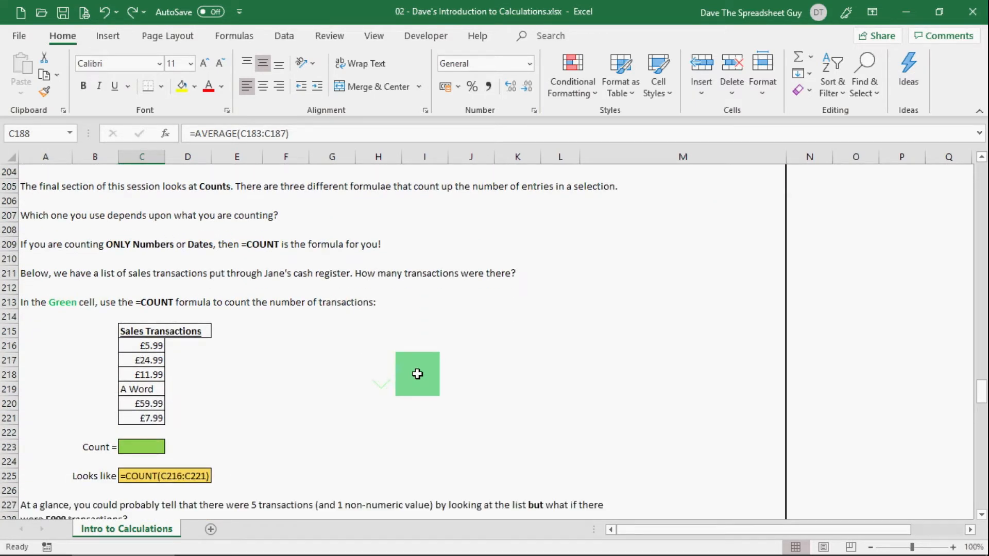
pyautogui.scroll(1, 417, 374)
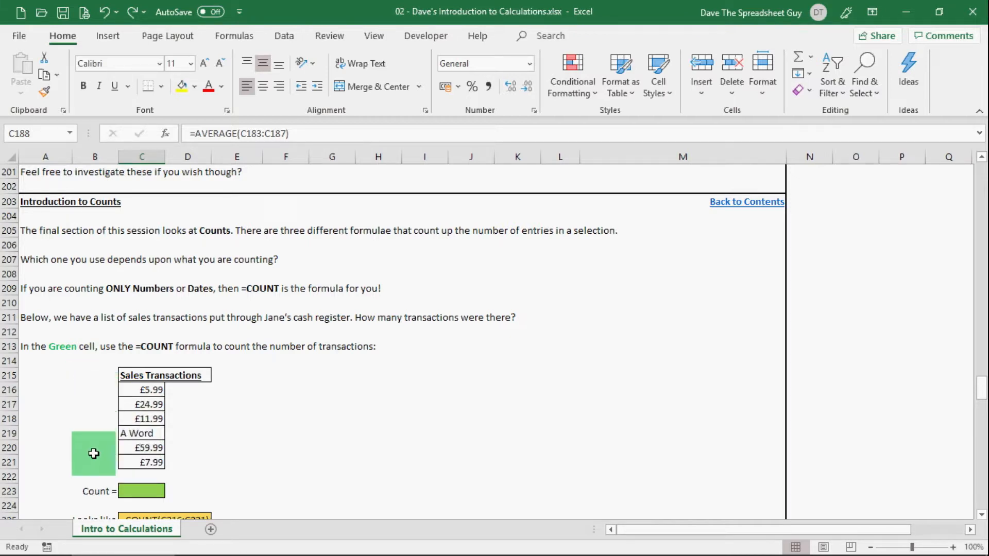
pyautogui.moveTo(134, 389); pyautogui.dragTo(133, 460)
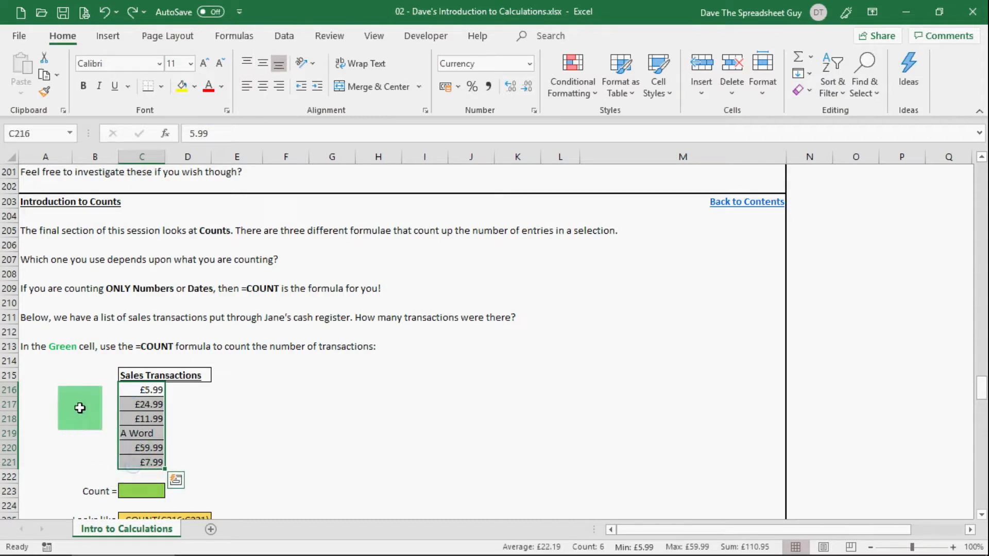
pyautogui.moveTo(130, 391); pyautogui.dragTo(132, 458)
pyautogui.click(81, 390)
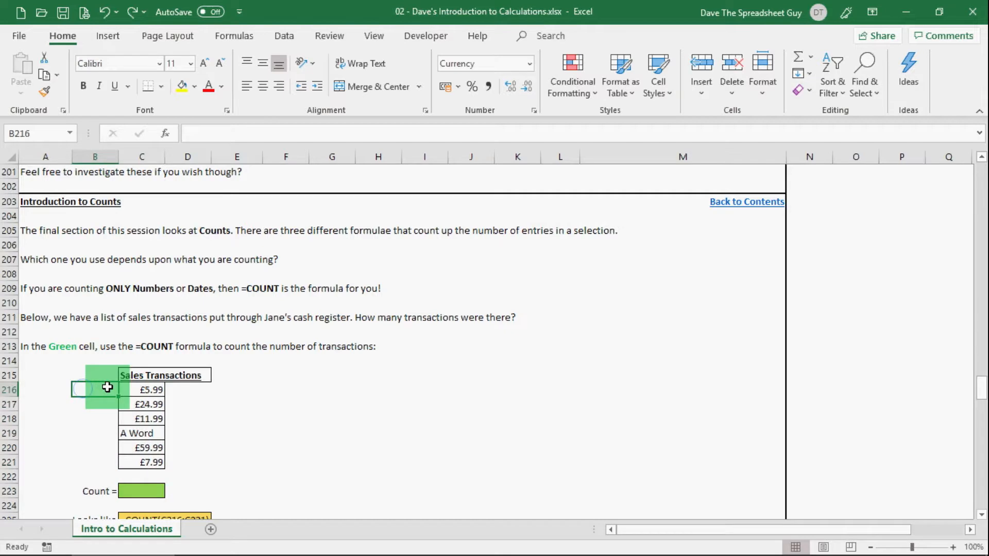
pyautogui.moveTo(135, 390); pyautogui.dragTo(140, 460)
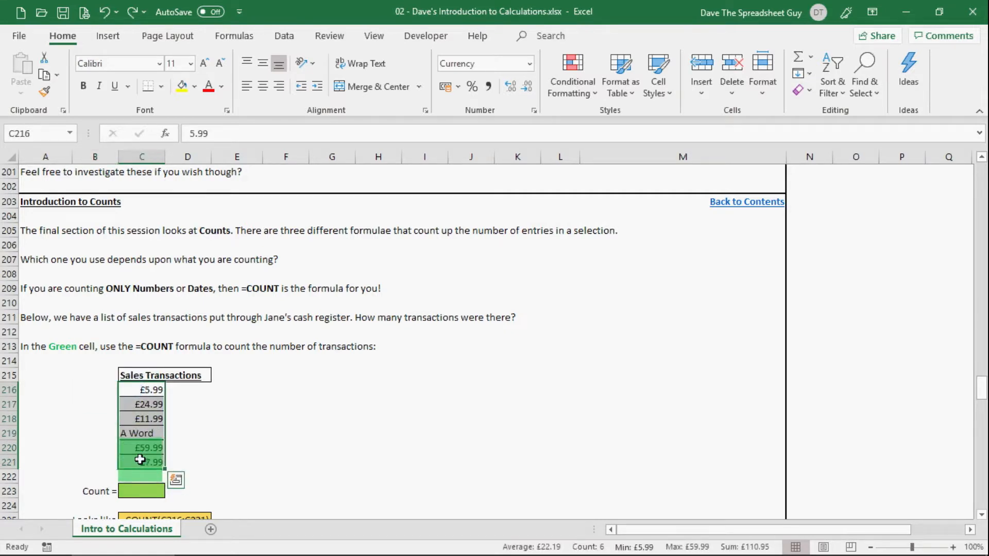
pyautogui.click(91, 390)
pyautogui.click(92, 389)
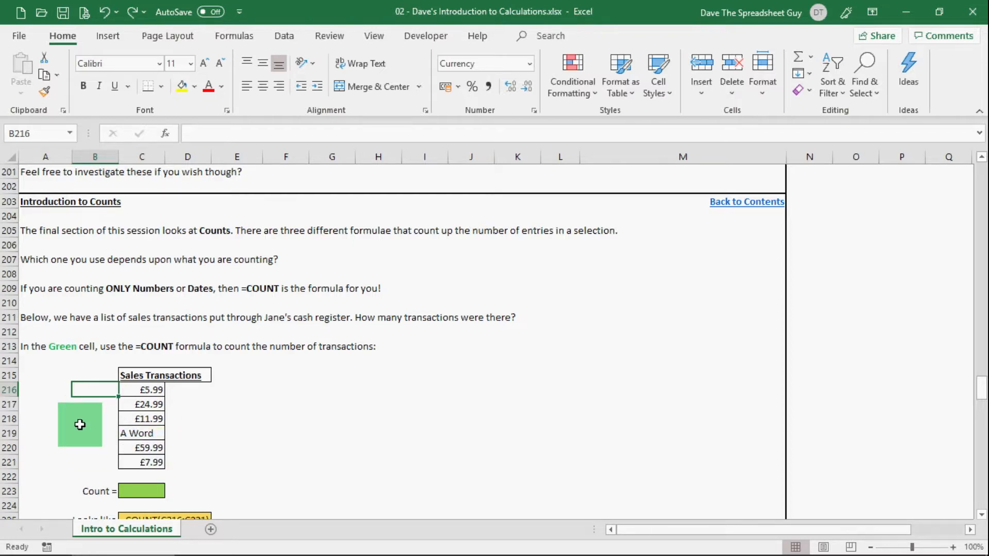
pyautogui.moveTo(146, 390); pyautogui.dragTo(144, 456)
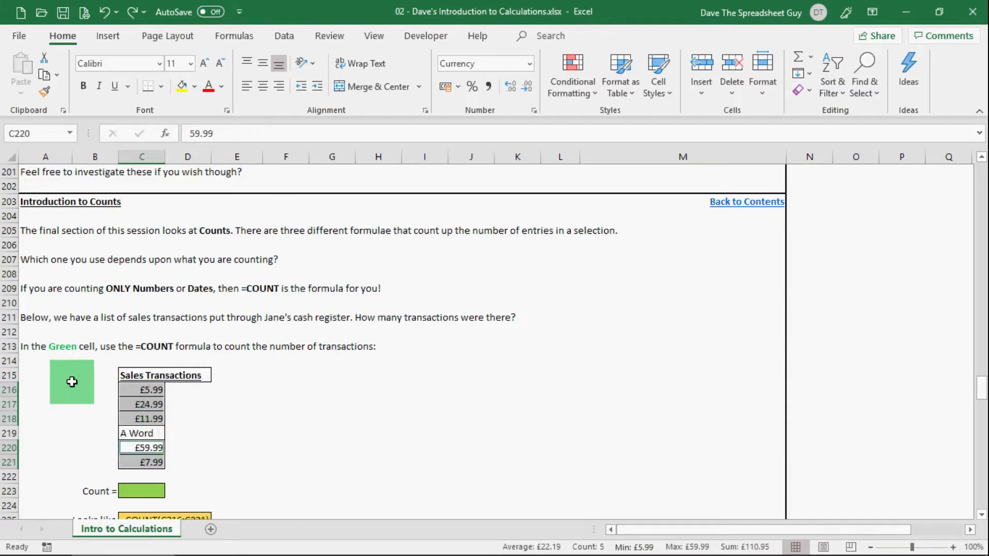
# Count the numeric sales transactions in green cell C223 with the formula =COUNT(C216:C221)
pyautogui.click(142, 490)
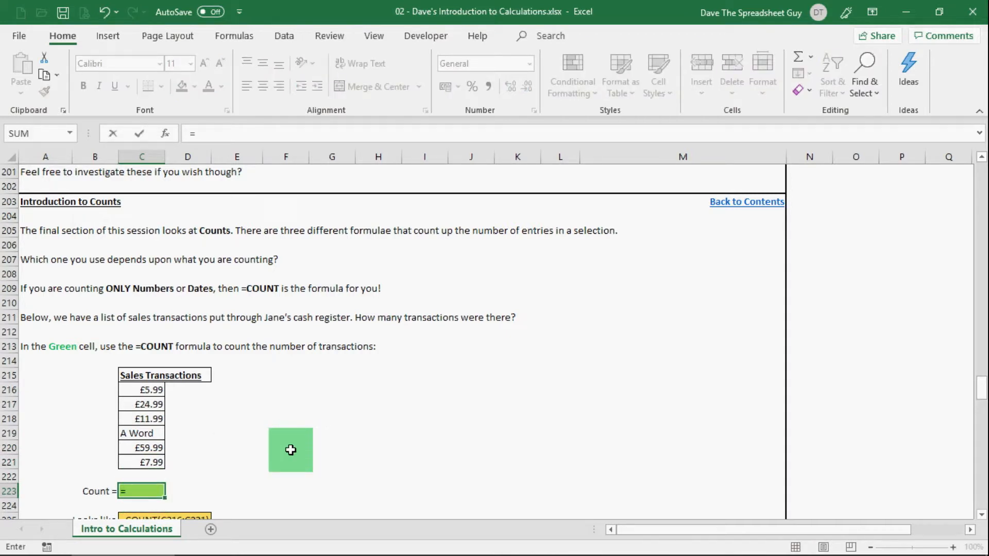
pyautogui.write('=COUNT')
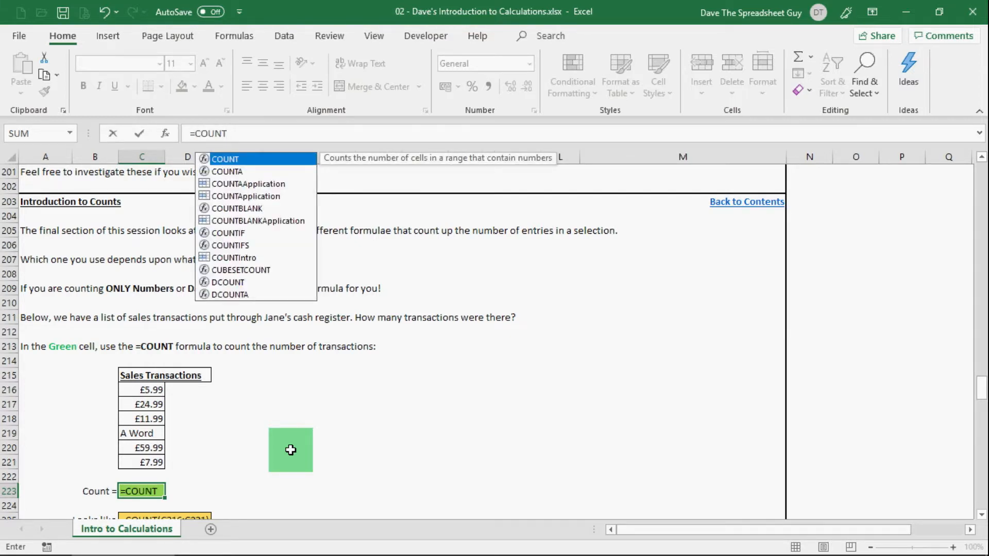
pyautogui.write('(')
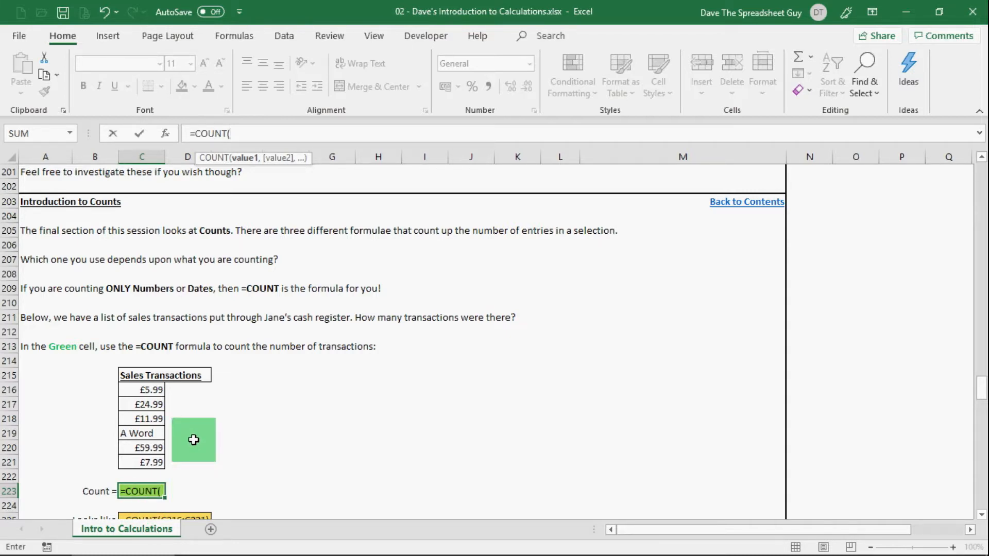
pyautogui.click(129, 391)
pyautogui.moveTo(129, 391); pyautogui.dragTo(129, 462)
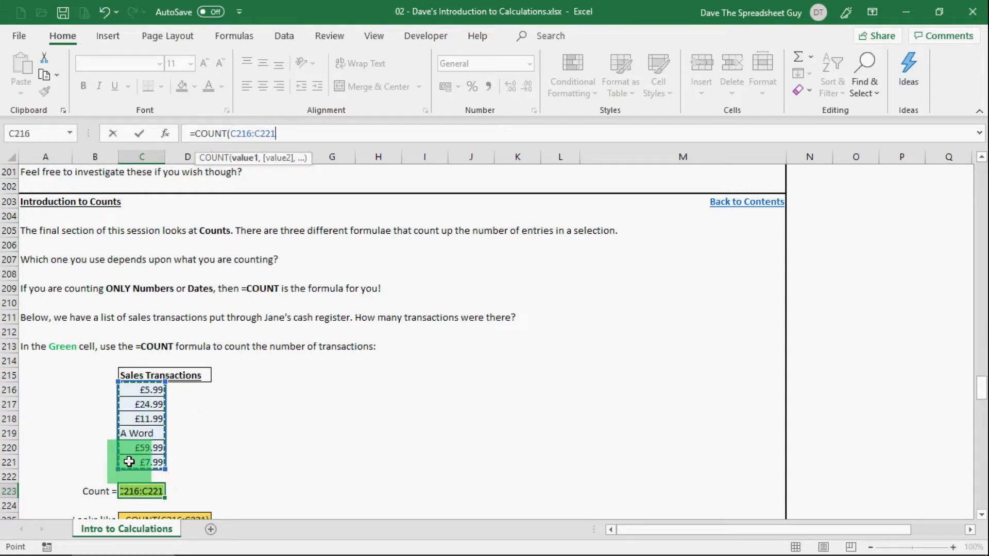
pyautogui.write(')')
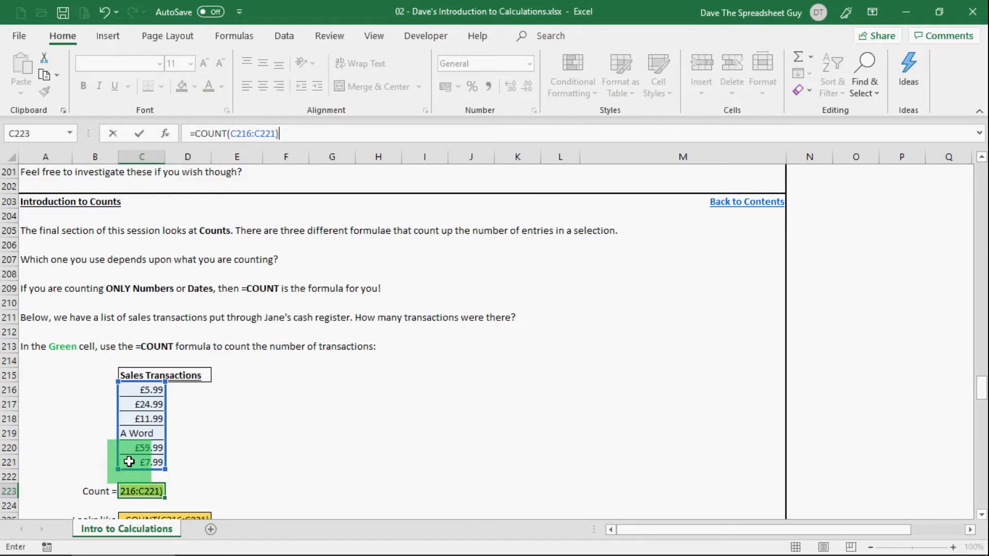
pyautogui.press('Return')
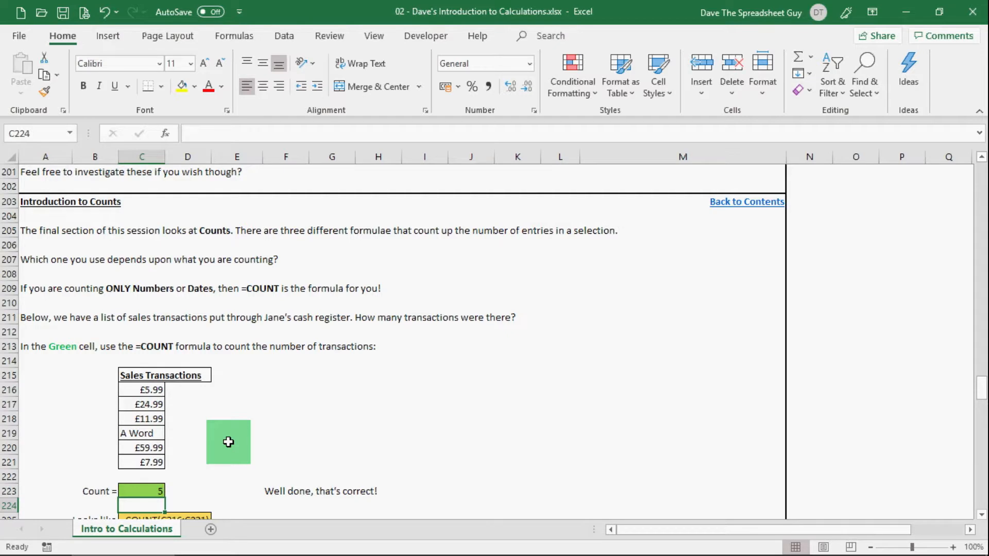
pyautogui.scroll(-2, 228, 442)
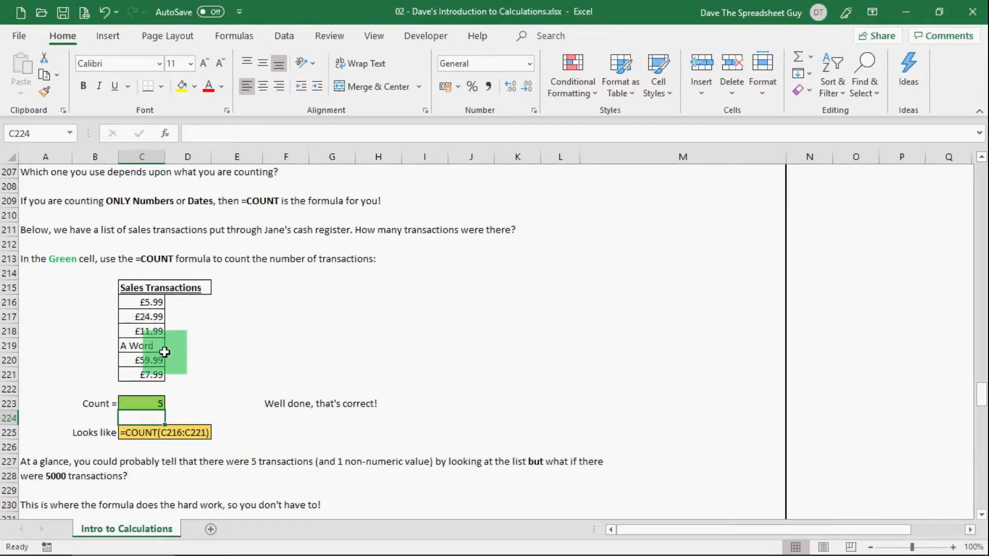
pyautogui.scroll(-3, 340, 357)
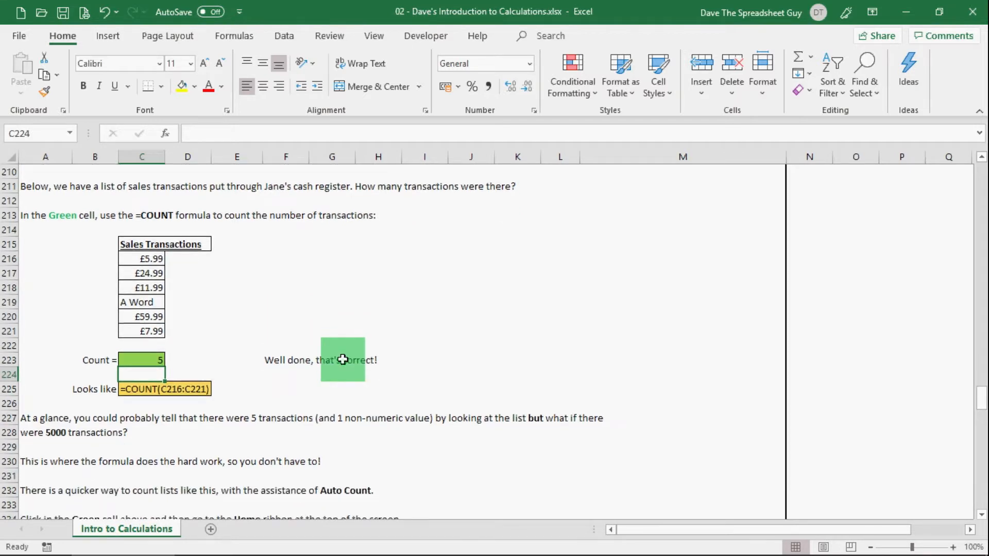
# Count the respondent names in the green Count cell C259 with the formula =COUNTA(C252:C257), and check the entered formula
pyautogui.scroll(-1, 373, 365)
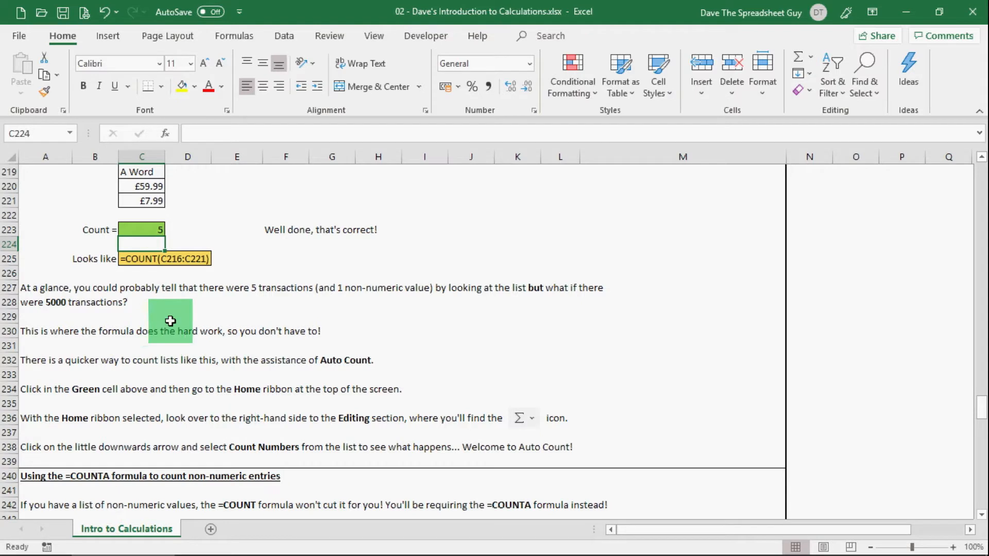
pyautogui.scroll(2, 180, 315)
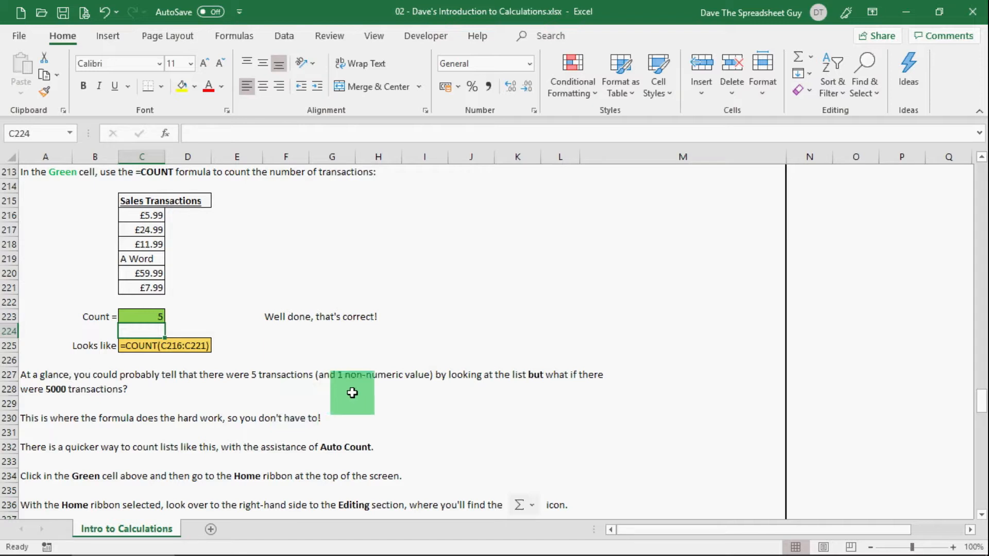
pyautogui.scroll(-6, 294, 400)
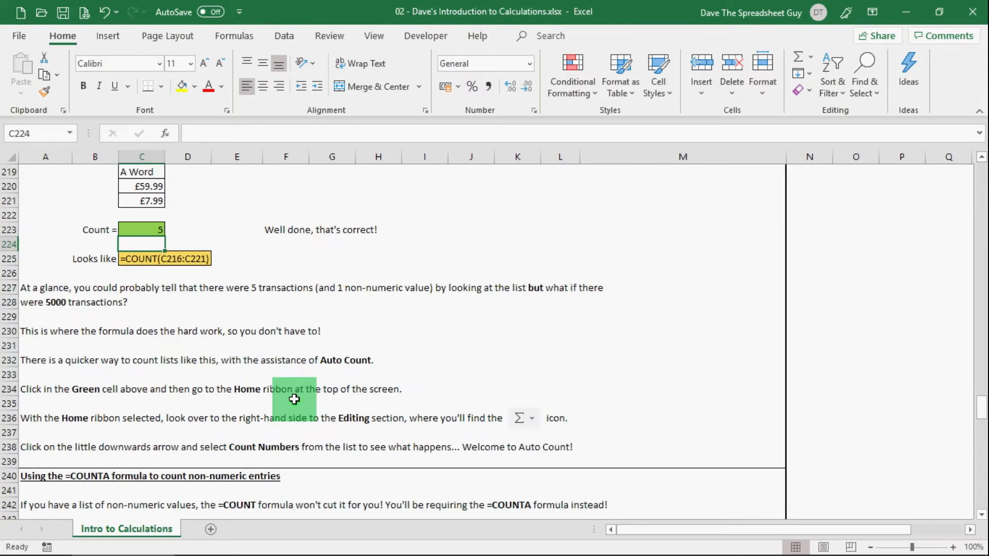
pyautogui.scroll(-3, 294, 399)
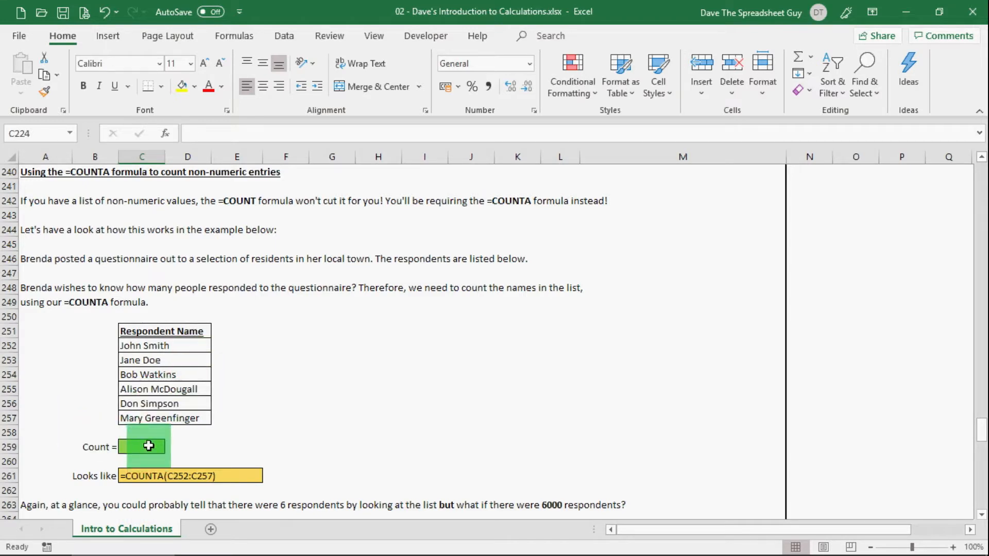
pyautogui.click(148, 446)
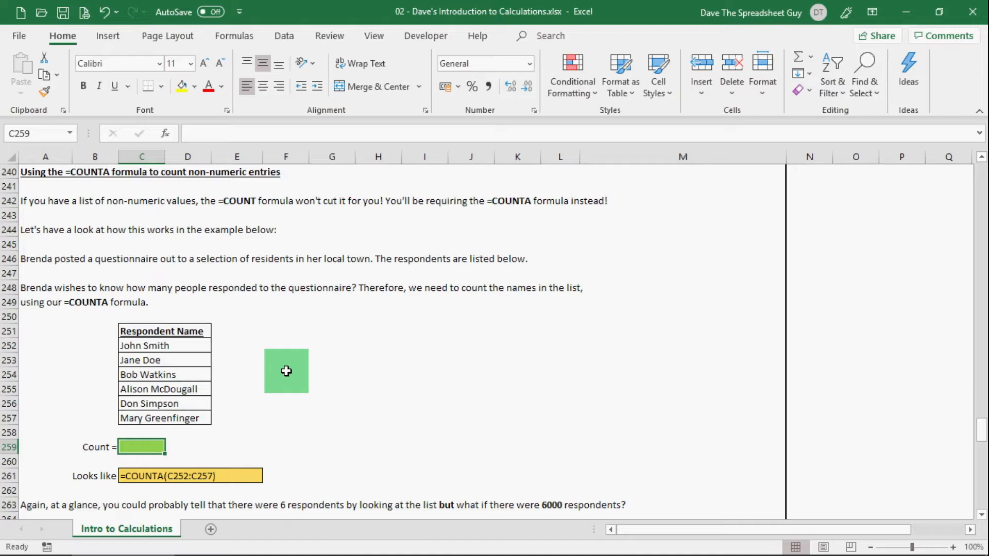
pyautogui.write('=')
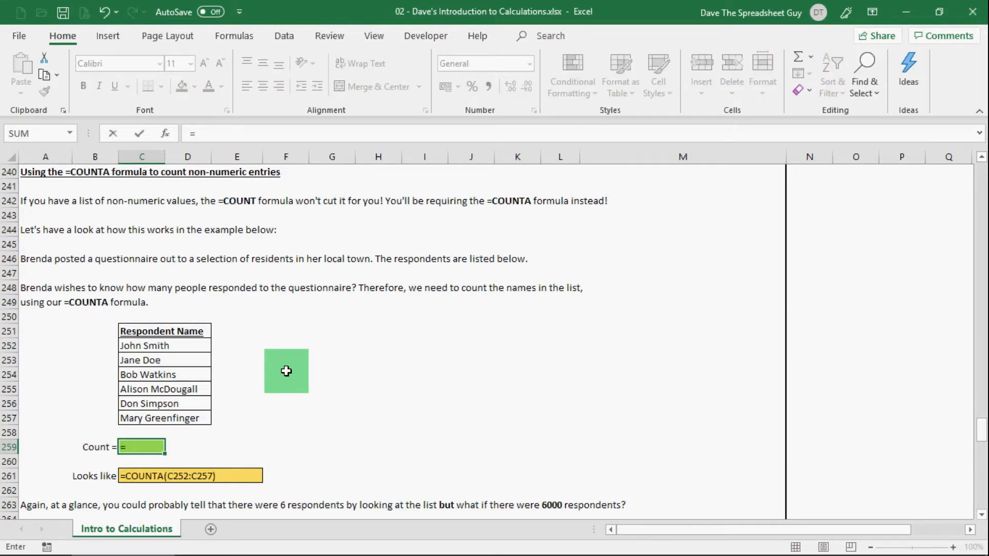
pyautogui.write('CO')
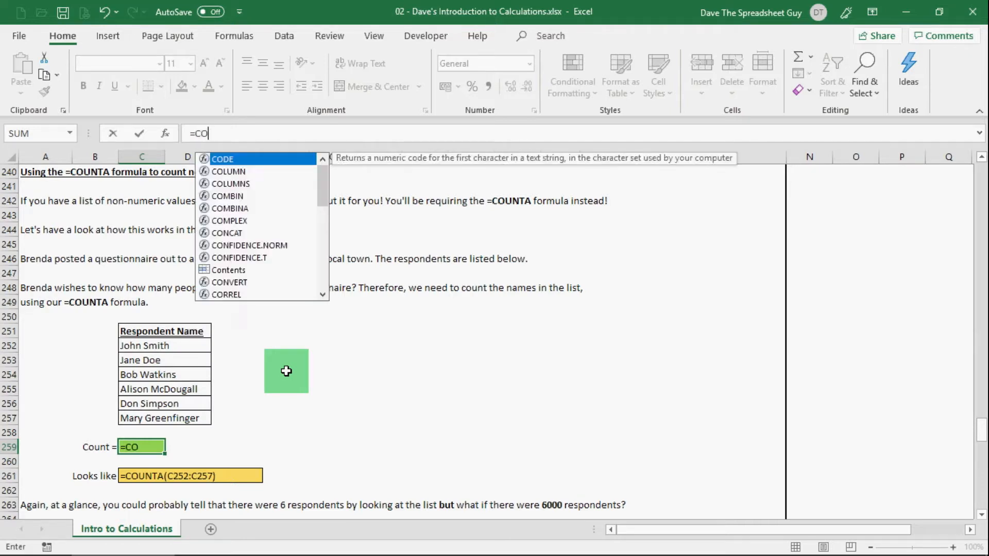
pyautogui.write('UNTA')
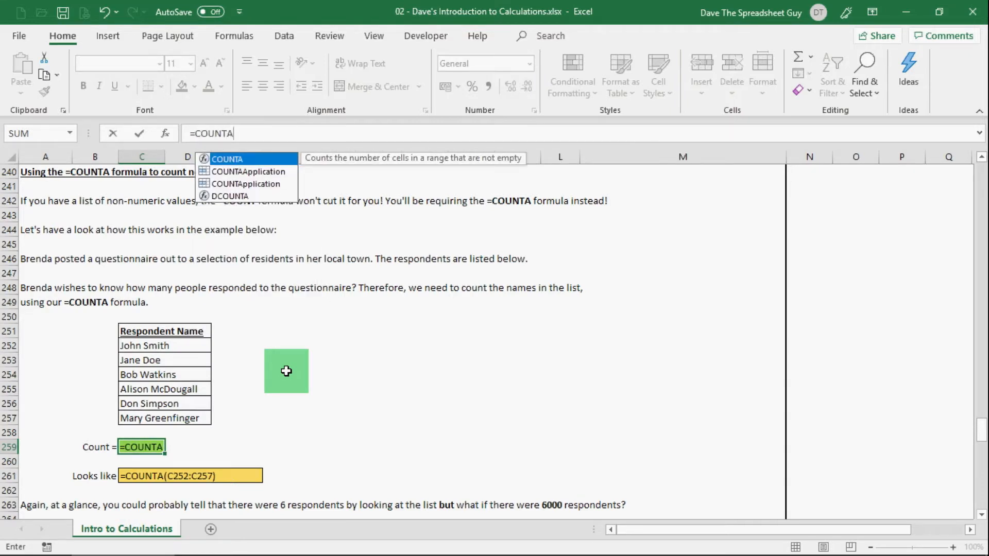
pyautogui.write('(')
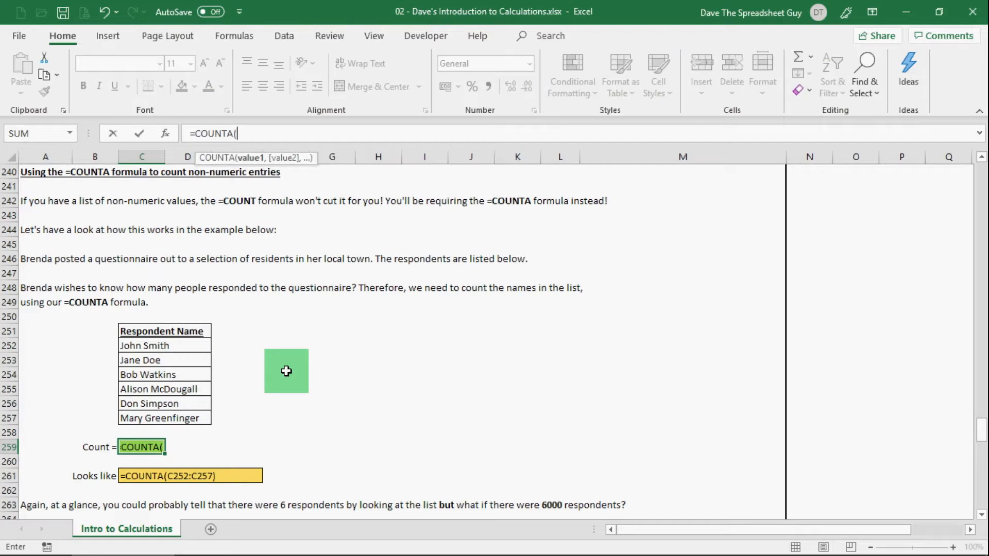
pyautogui.click(178, 348)
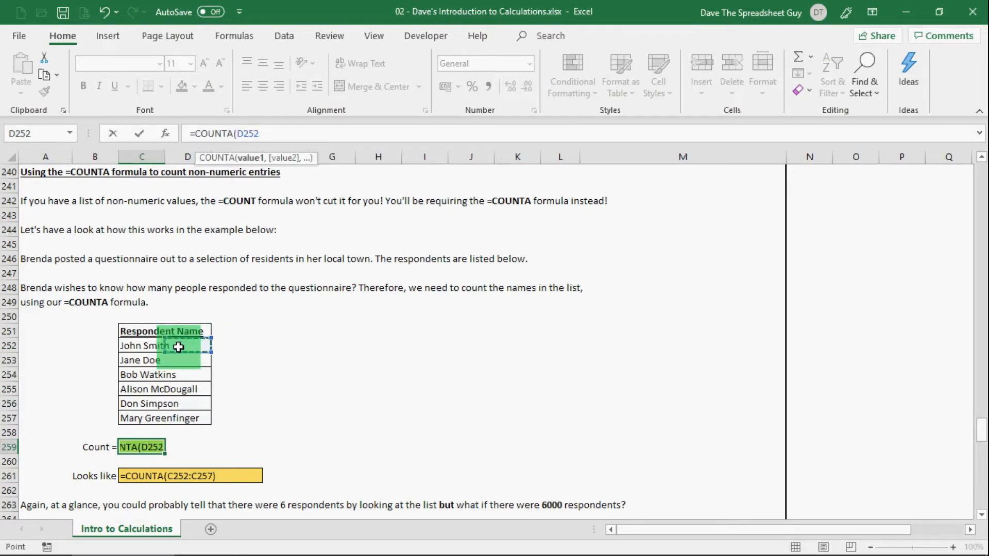
pyautogui.click(131, 344)
pyautogui.moveTo(132, 344); pyautogui.dragTo(138, 421)
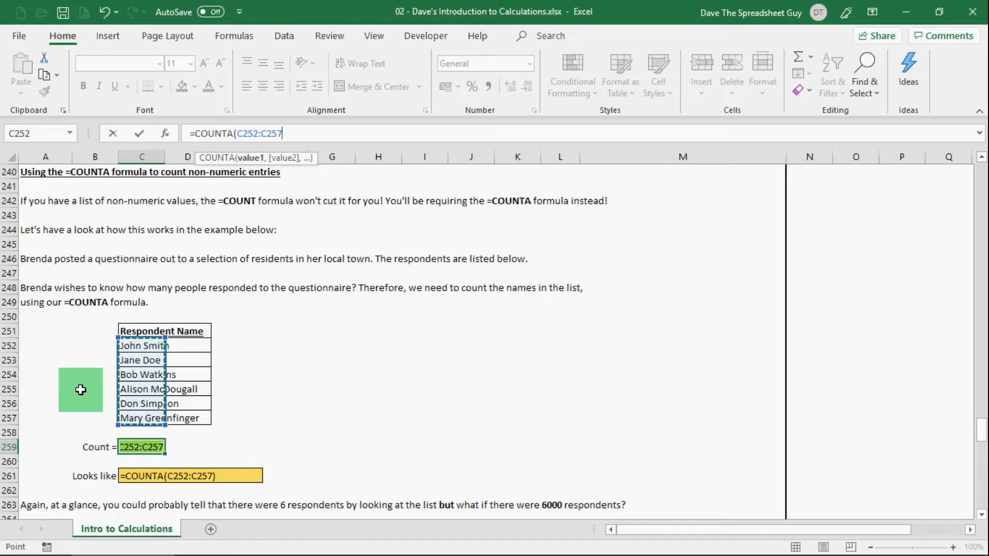
pyautogui.write(')')
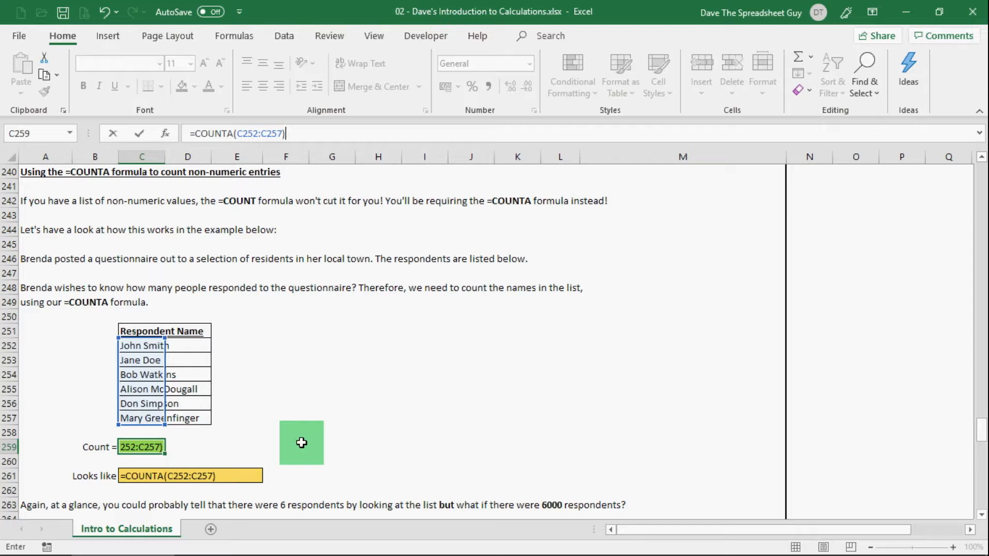
pyautogui.press('Return')
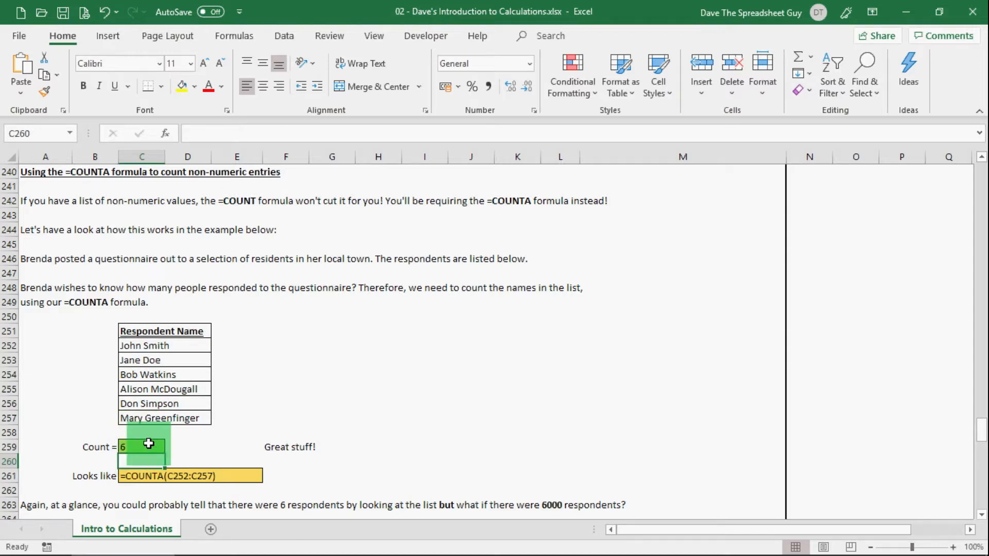
pyautogui.click(129, 446)
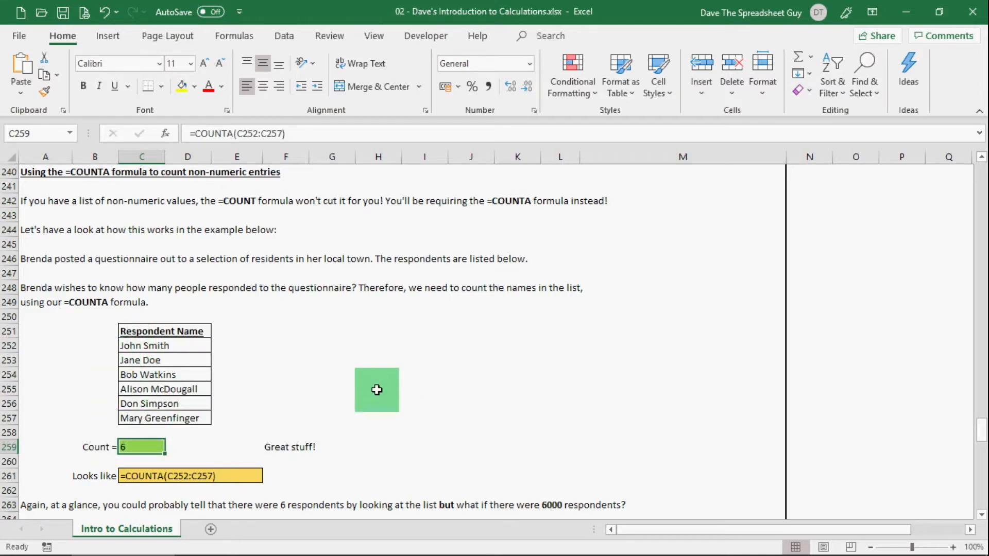
# Count the blanks in the Arrived? column in green cell D291 with the formula =COUNTBLANK(D280:D289), and check the entered formula
pyautogui.scroll(-8, 341, 415)
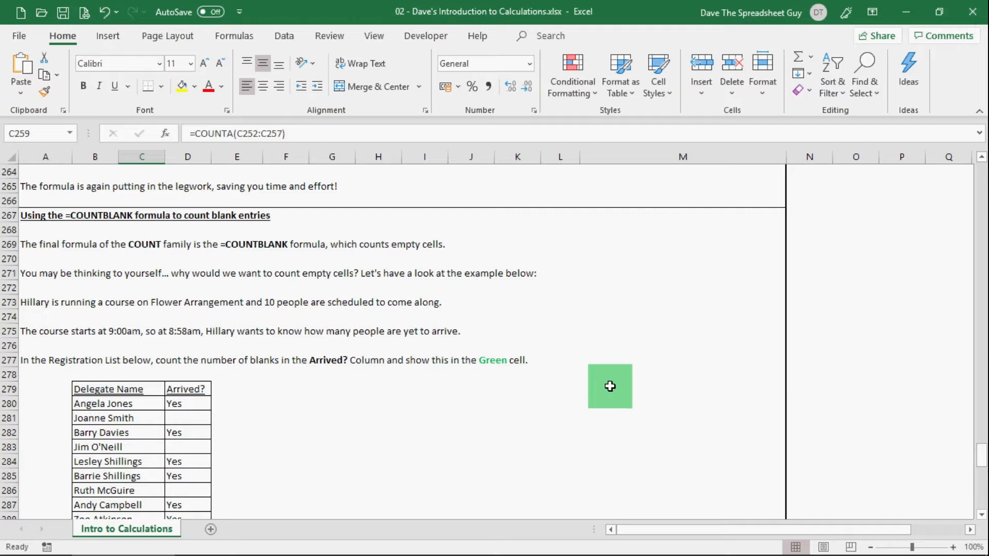
pyautogui.scroll(-1, 610, 387)
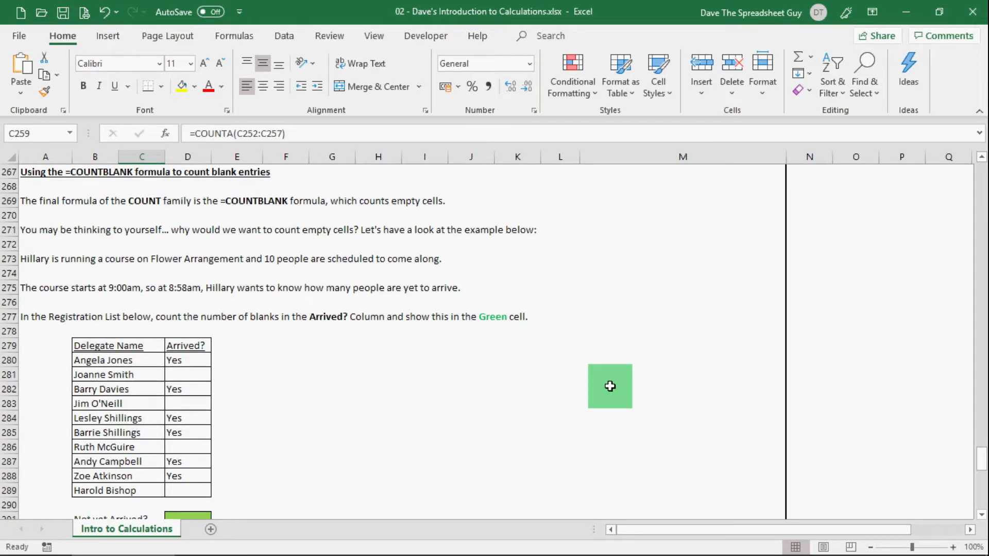
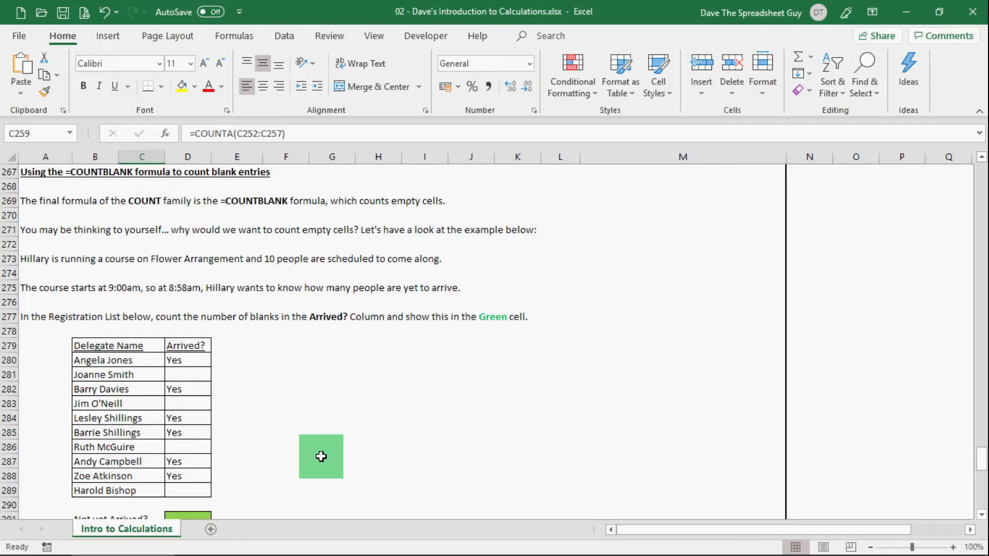
pyautogui.scroll(-2, 324, 438)
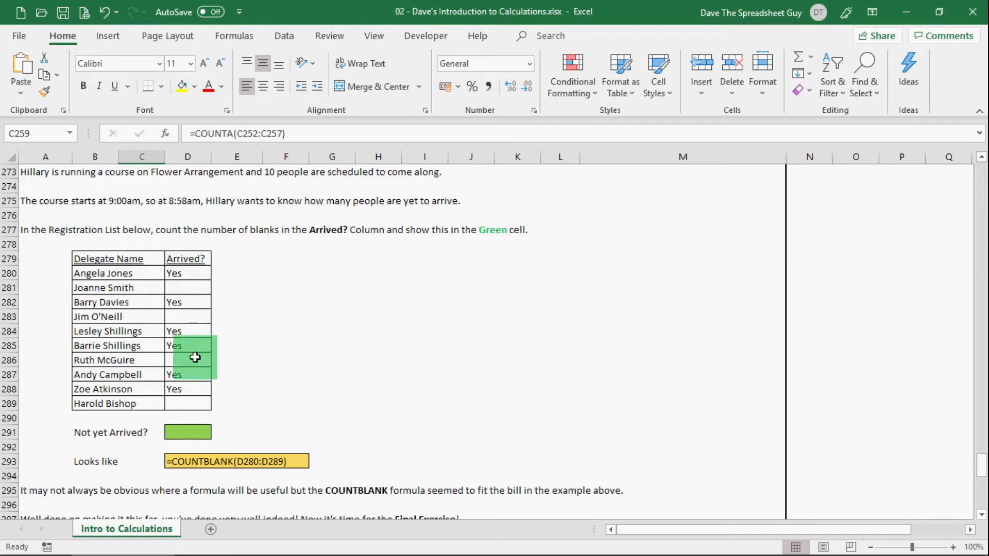
pyautogui.click(190, 433)
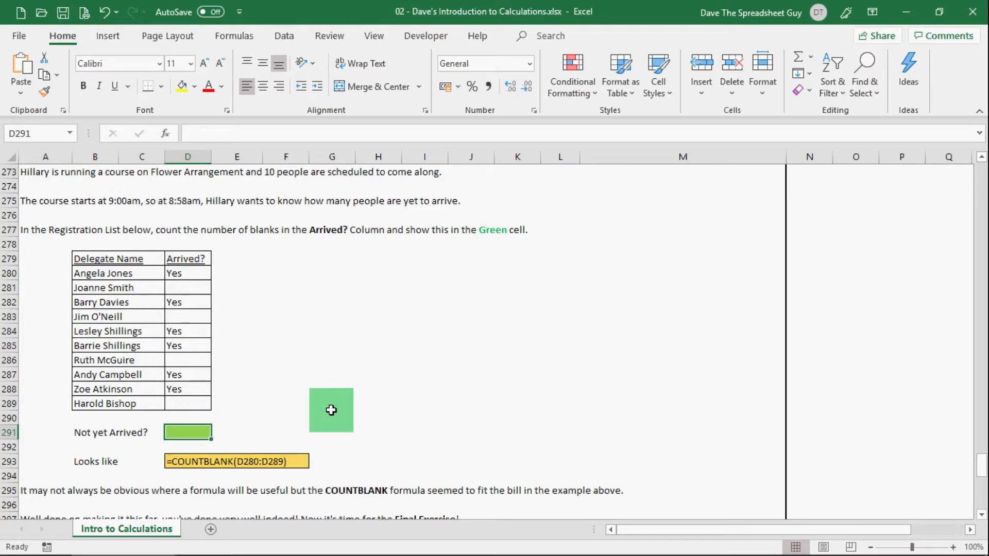
pyautogui.write('=')
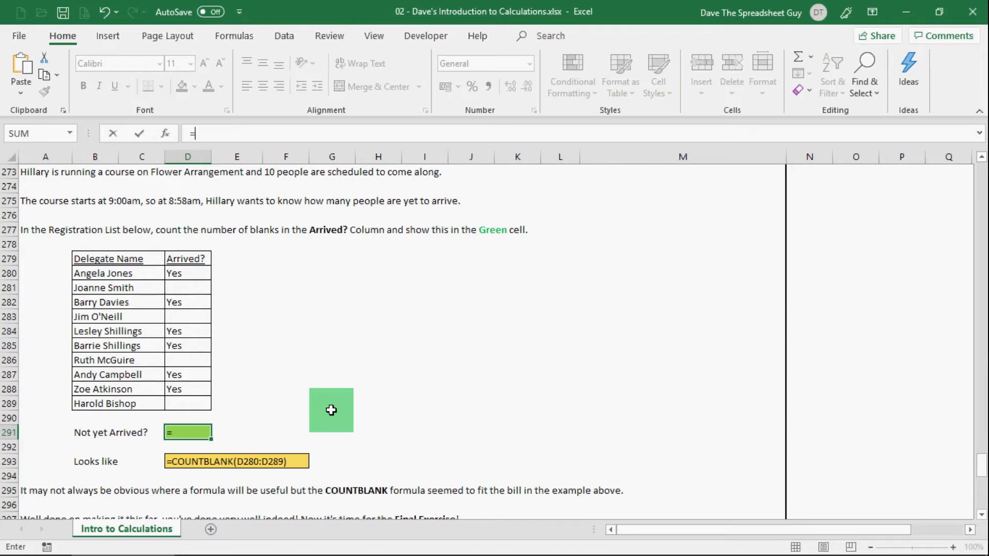
pyautogui.write('COUNTB')
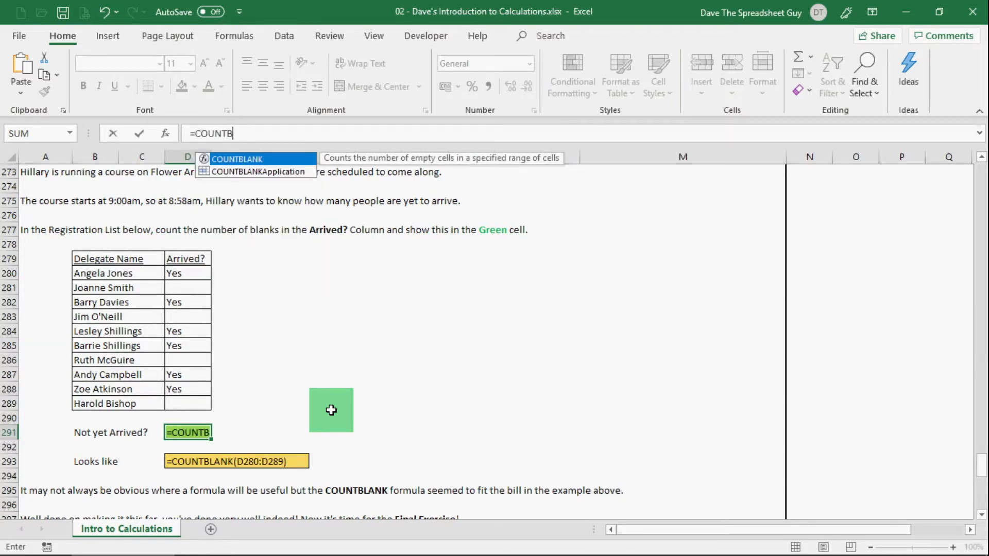
pyautogui.write('LANK(')
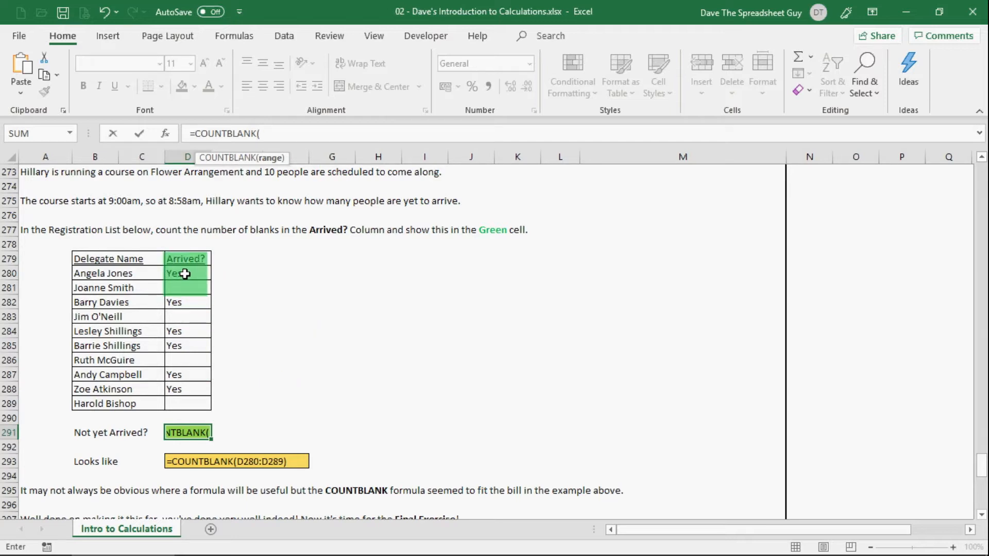
pyautogui.click(185, 274)
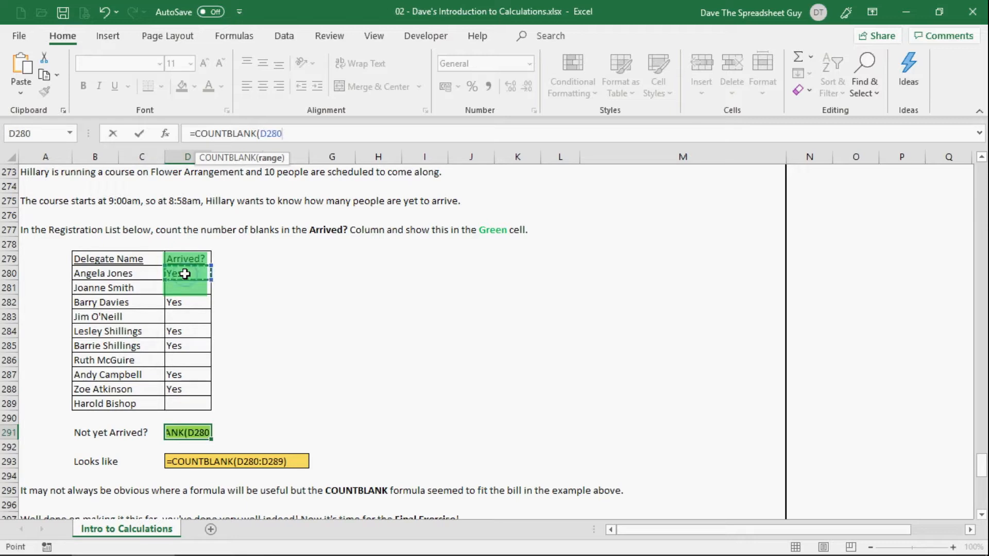
pyautogui.moveTo(185, 274); pyautogui.dragTo(187, 402)
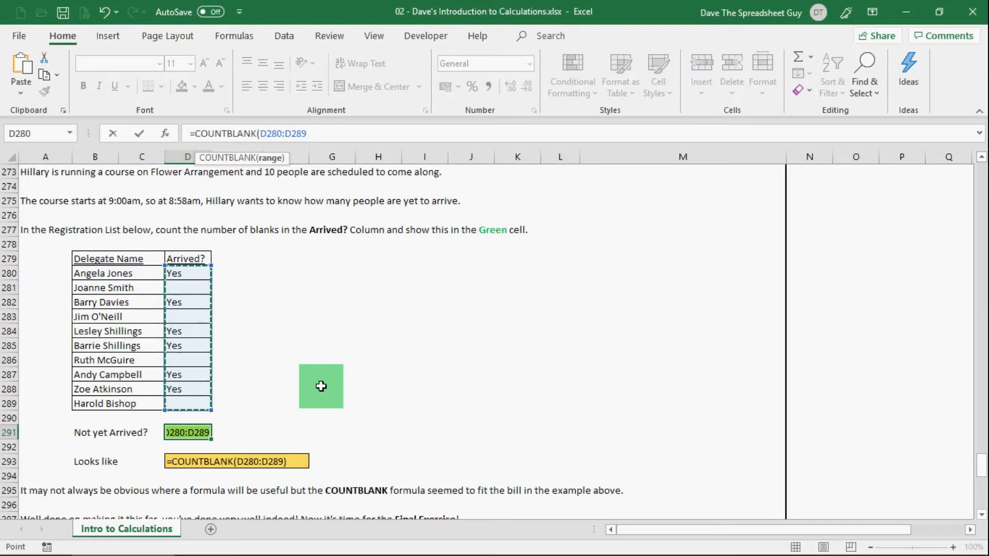
pyautogui.write(')')
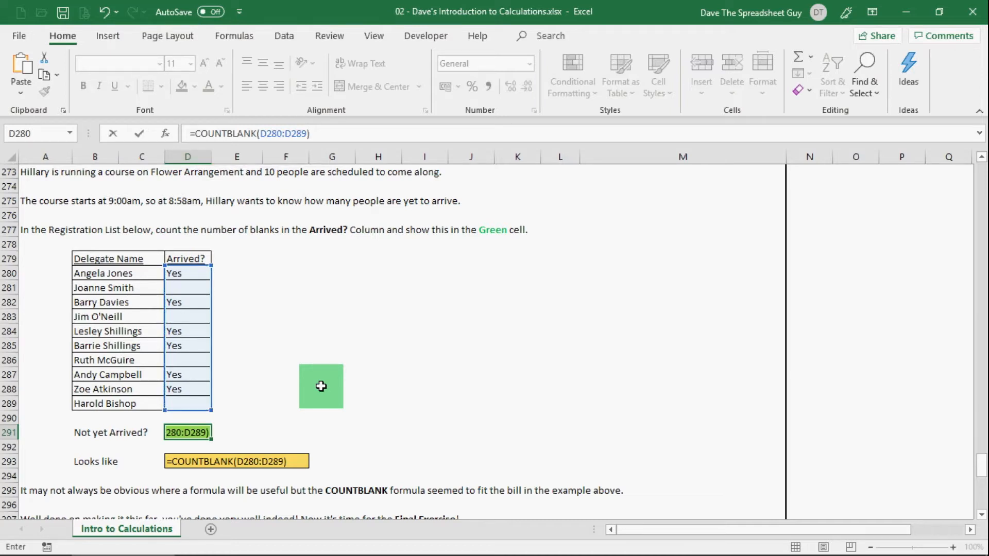
pyautogui.press('Return')
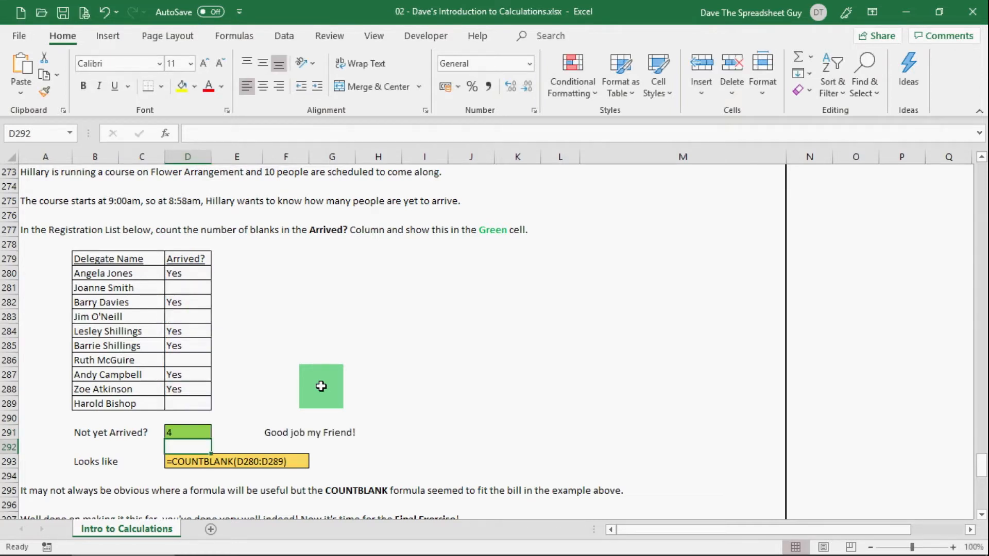
pyautogui.click(194, 432)
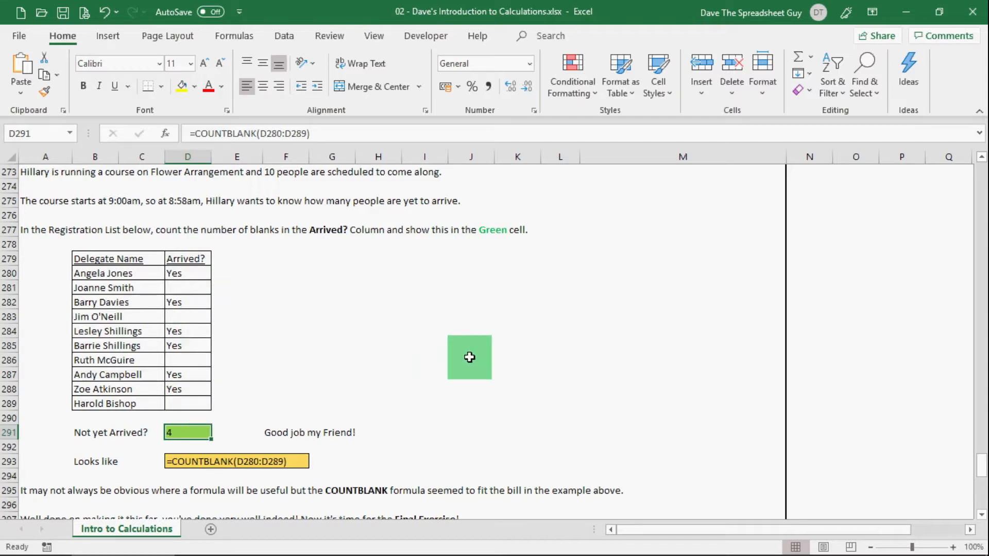
# In the Final Exercise, total the monthly fees in yellow cell J306 with the formula =SUM(C305:C321)
pyautogui.scroll(-4, 502, 354)
pyautogui.scroll(-5, 503, 354)
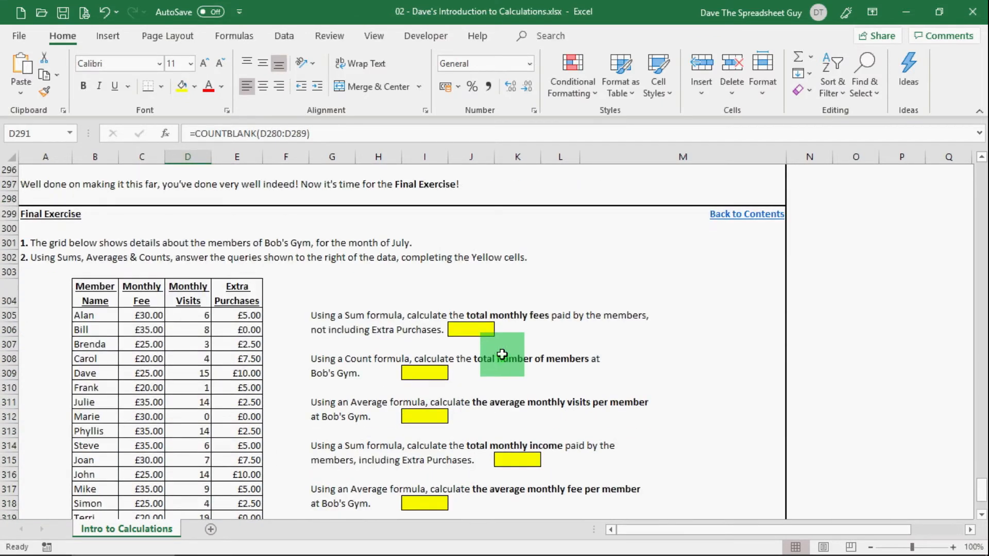
pyautogui.scroll(1, 503, 354)
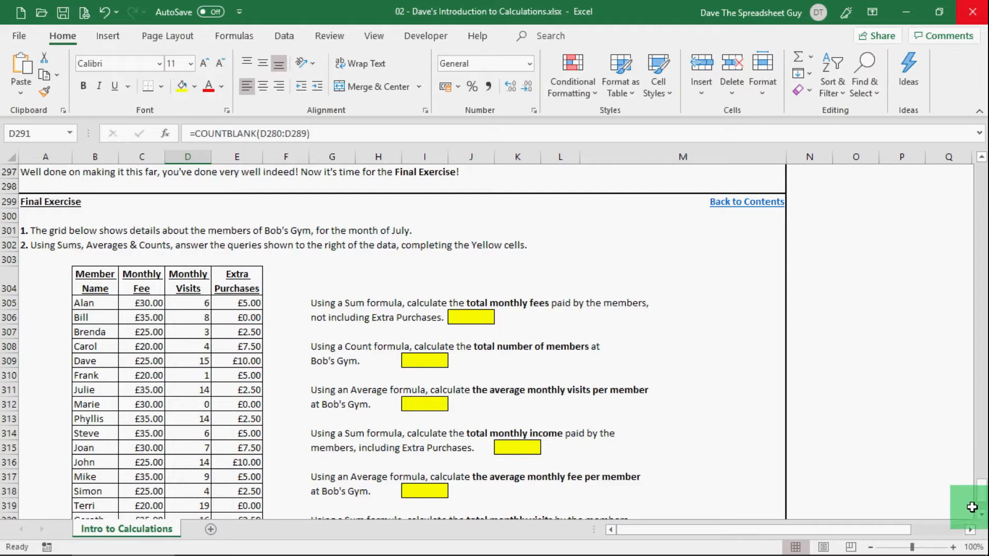
pyautogui.scroll(-1, 663, 392)
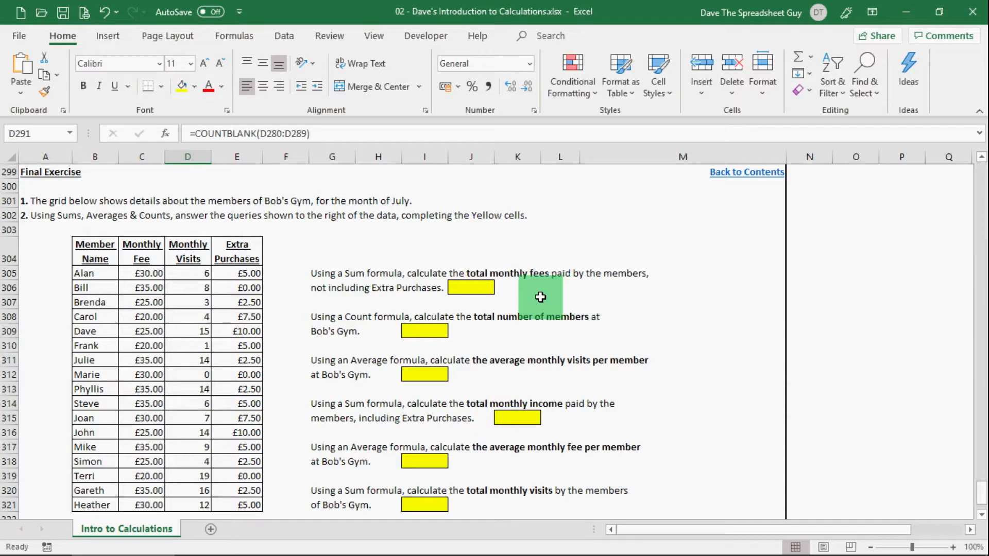
pyautogui.click(458, 287)
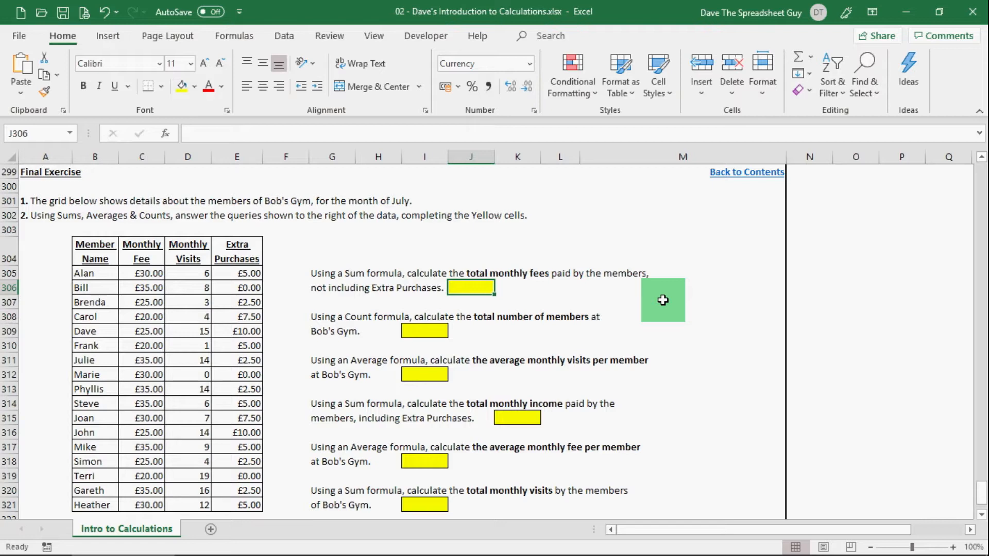
pyautogui.write('=')
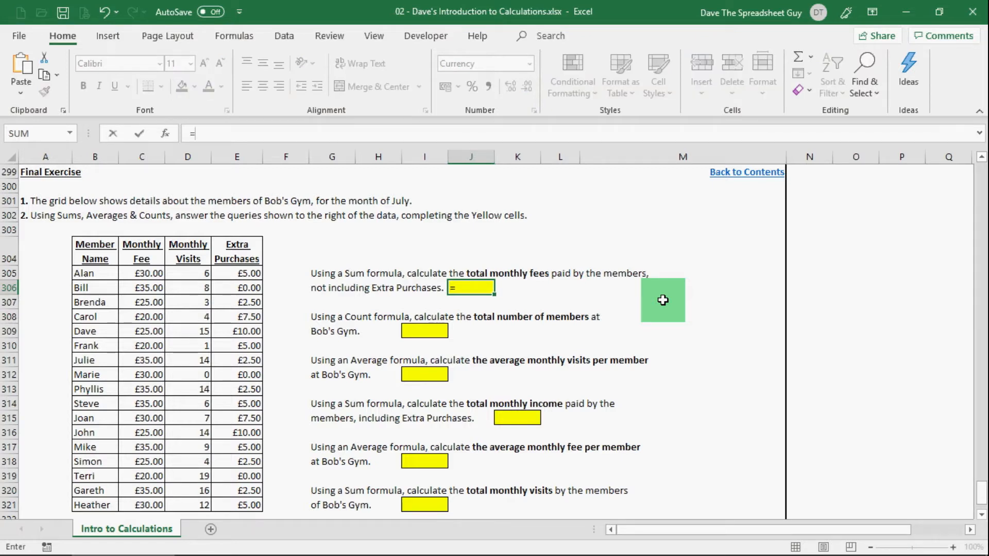
pyautogui.write('SUM')
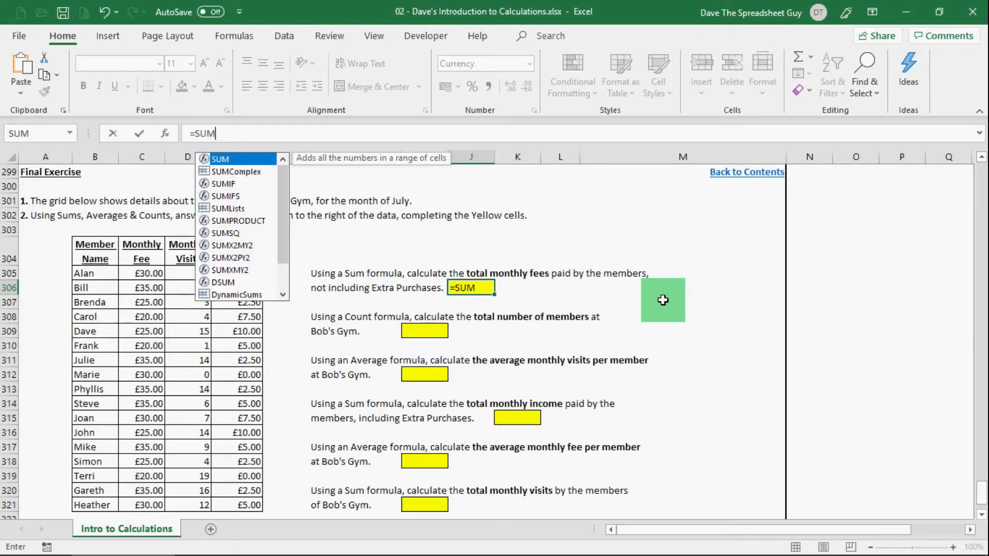
pyautogui.write('(')
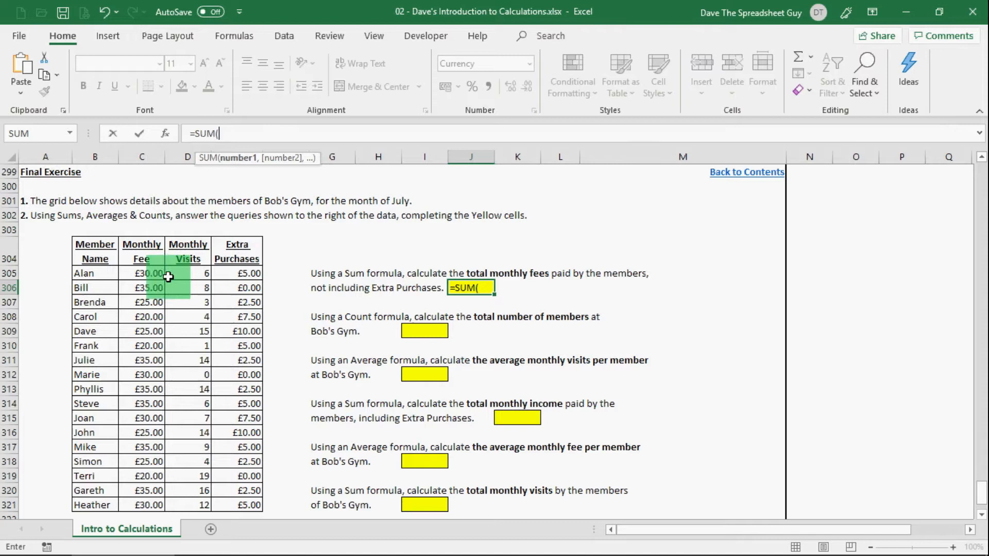
pyautogui.click(127, 273)
pyautogui.moveTo(127, 273); pyautogui.dragTo(129, 503)
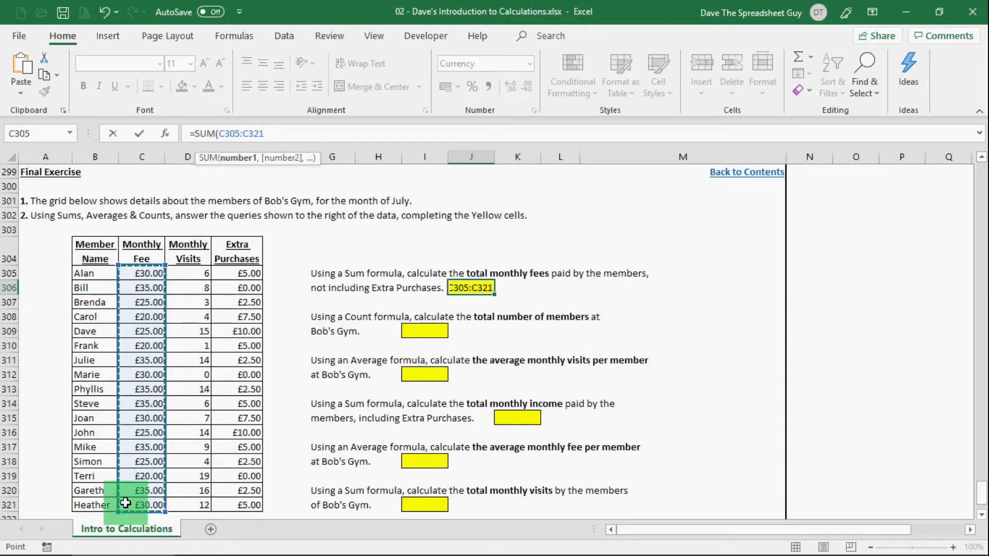
pyautogui.write(')')
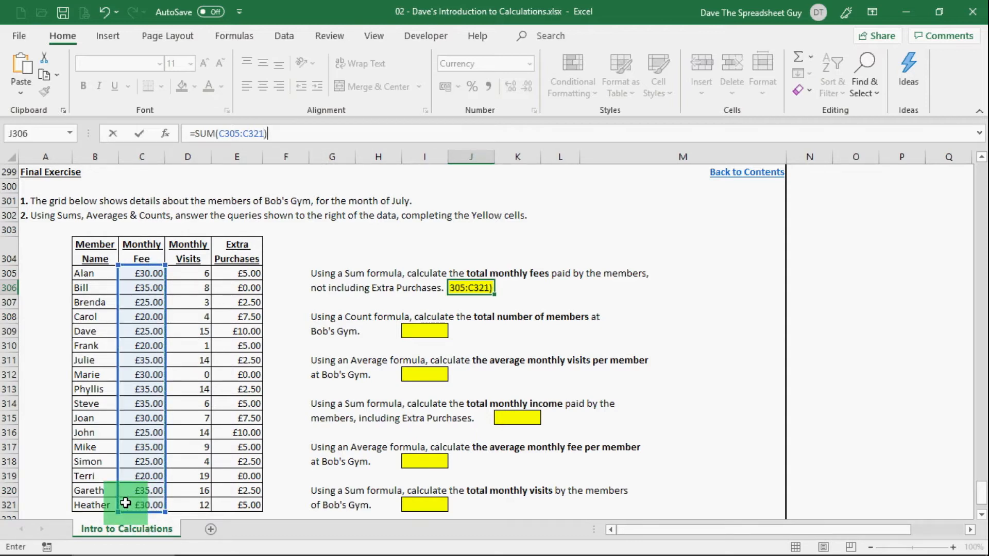
pyautogui.press('Return')
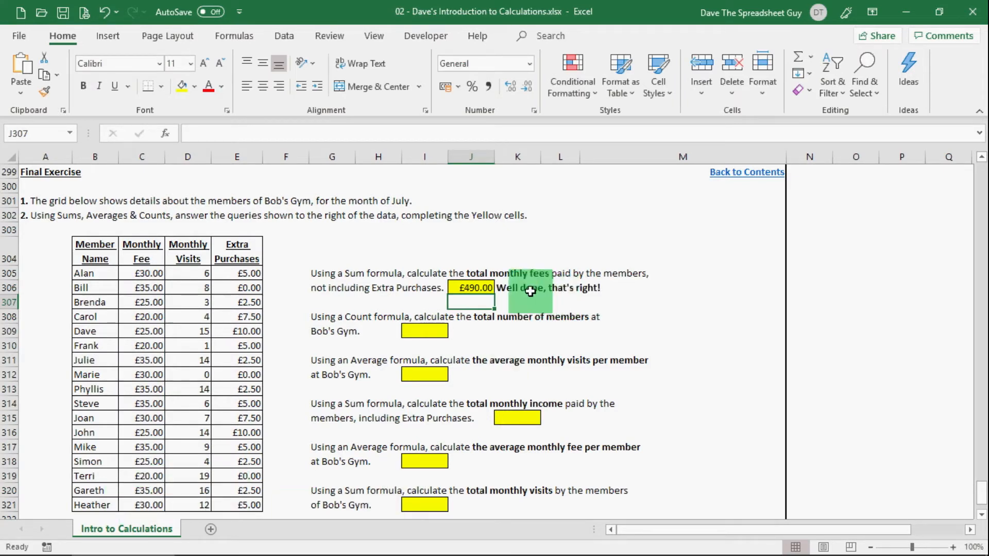
# Count the Bob's Gym members in yellow cell I309 with the formula =COUNTA(B305:B321)
pyautogui.click(414, 333)
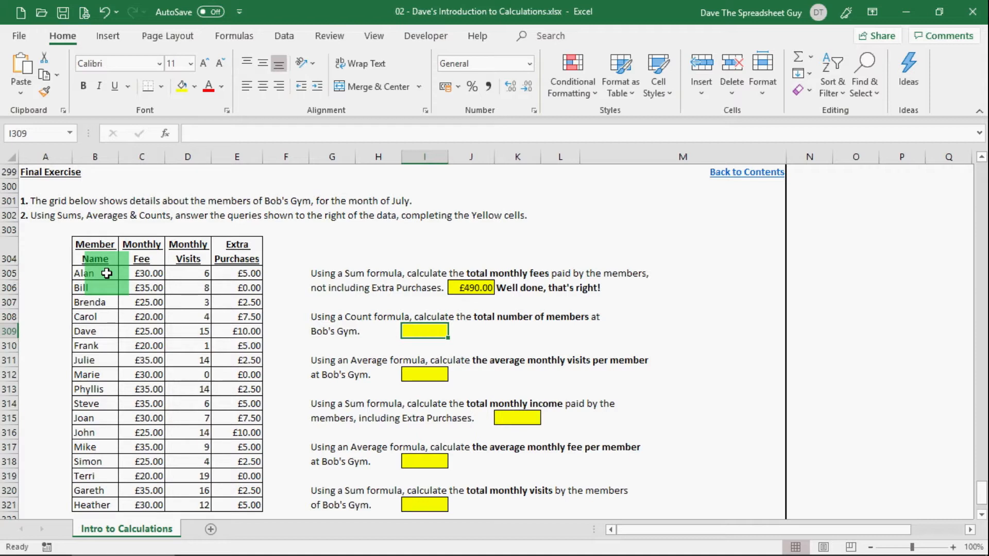
pyautogui.write('=')
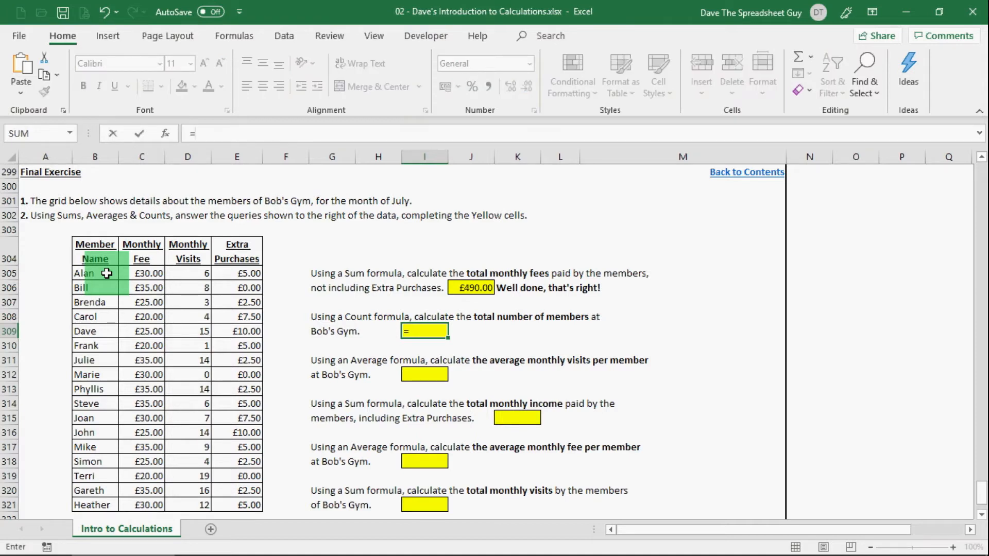
pyautogui.write('COUNTA')
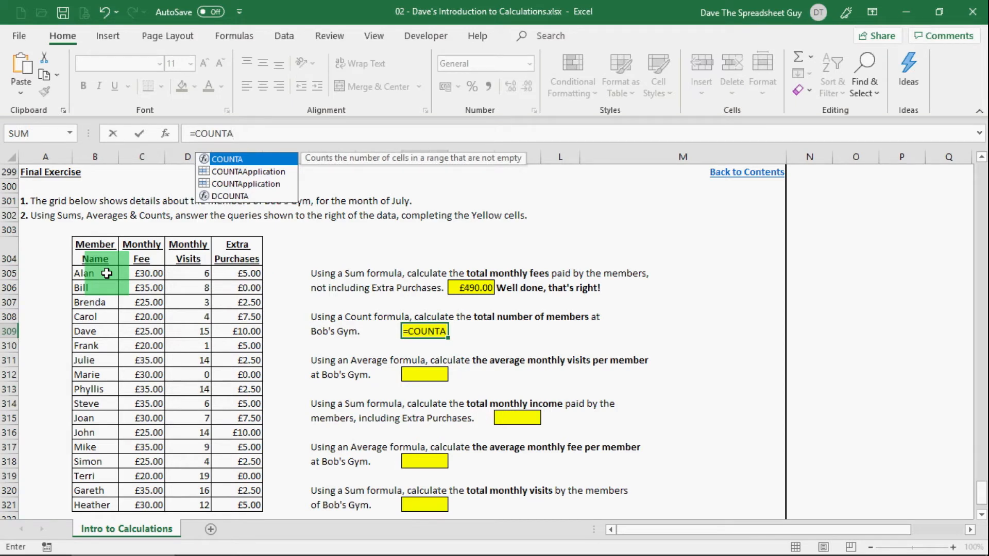
pyautogui.write('(')
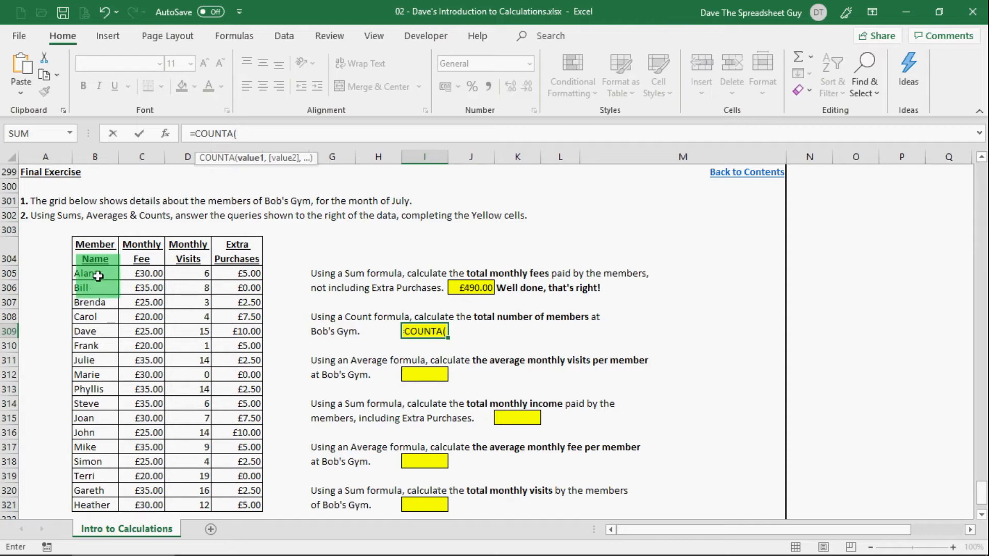
pyautogui.click(109, 274)
pyautogui.moveTo(109, 274); pyautogui.dragTo(93, 507)
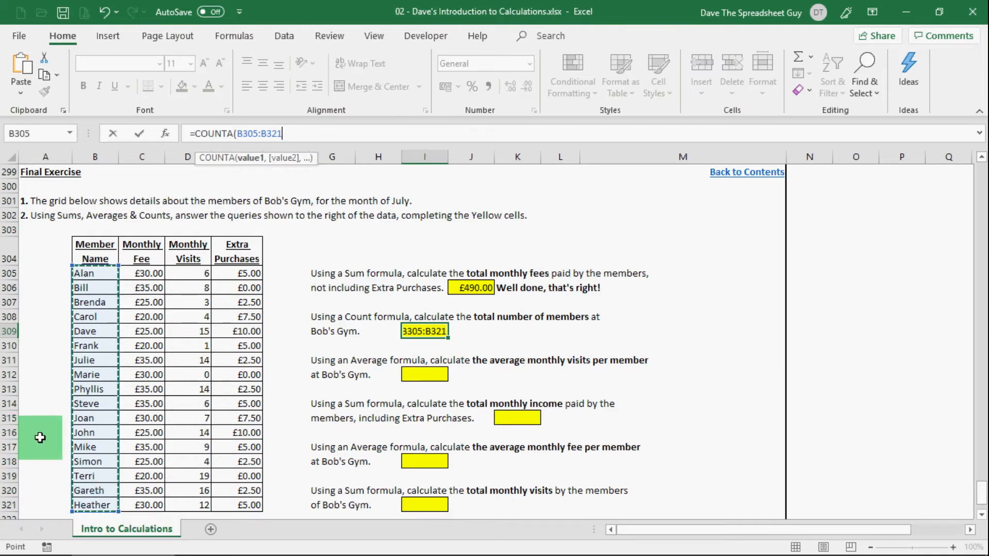
pyautogui.write(')')
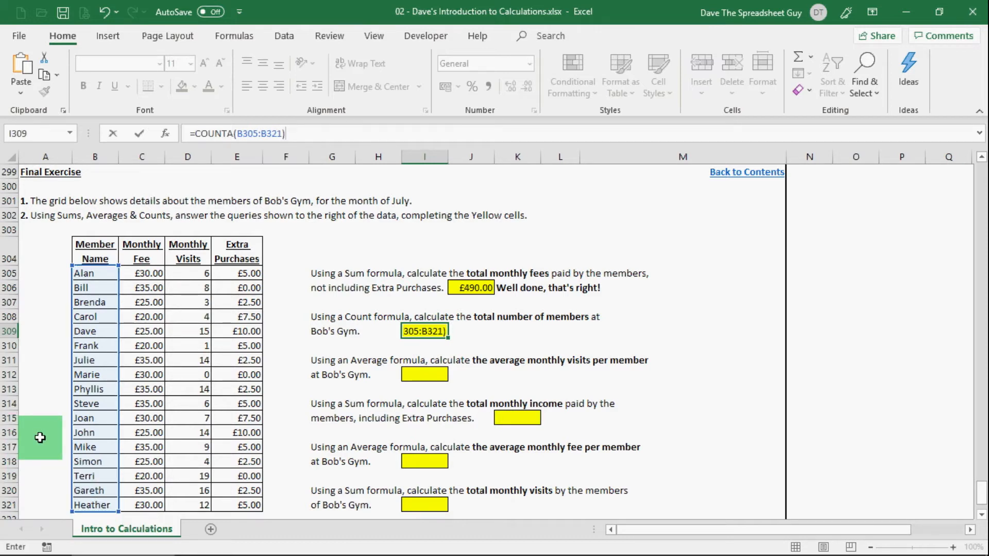
pyautogui.press('Return')
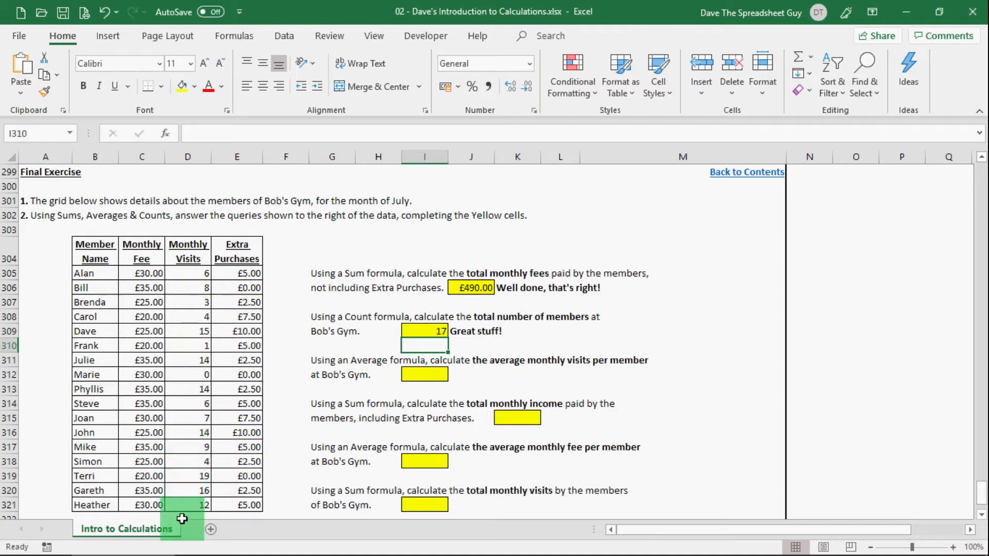
# Calculate the average monthly visits per member in yellow cell I312 with the formula =AVERAGE(D305:D321)
pyautogui.click(437, 373)
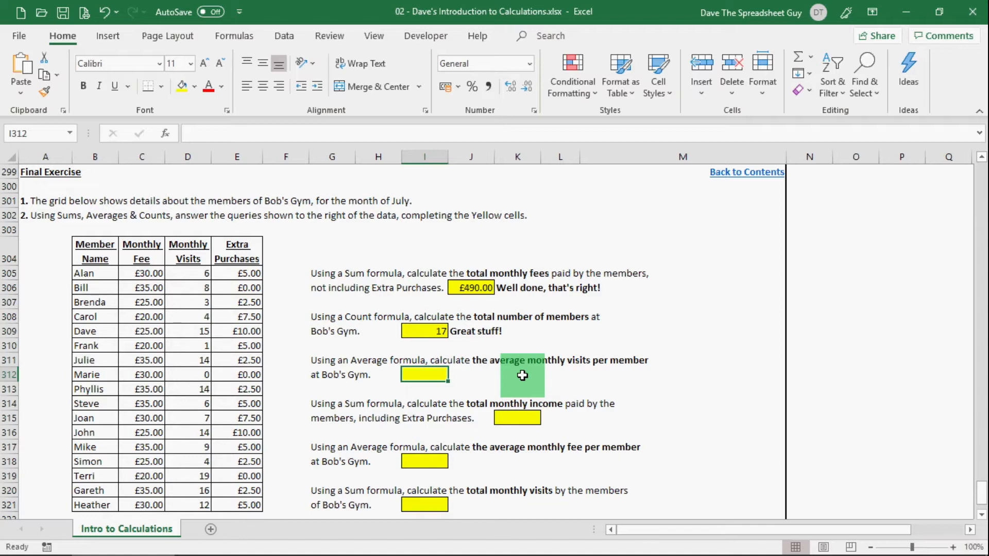
pyautogui.write('=AVE')
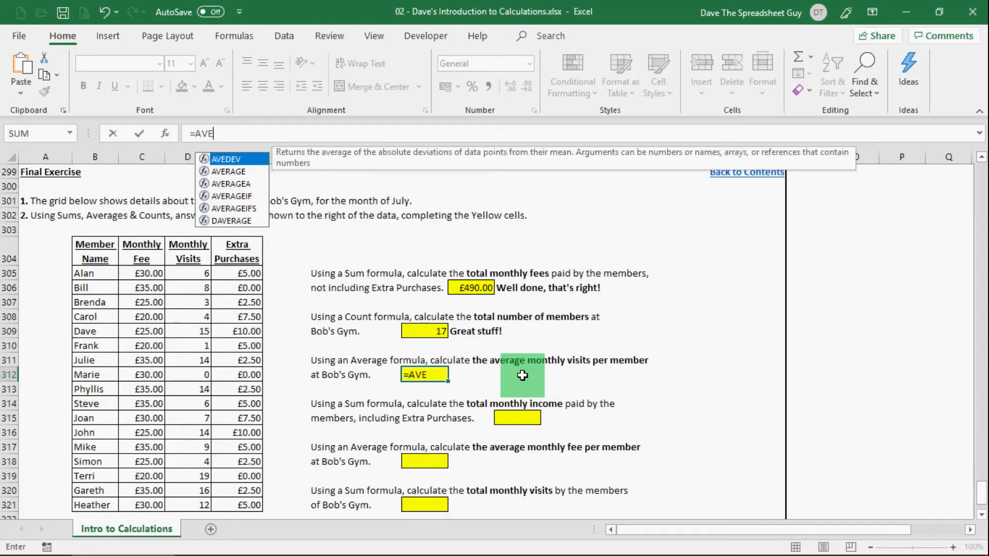
pyautogui.write('RAGE(')
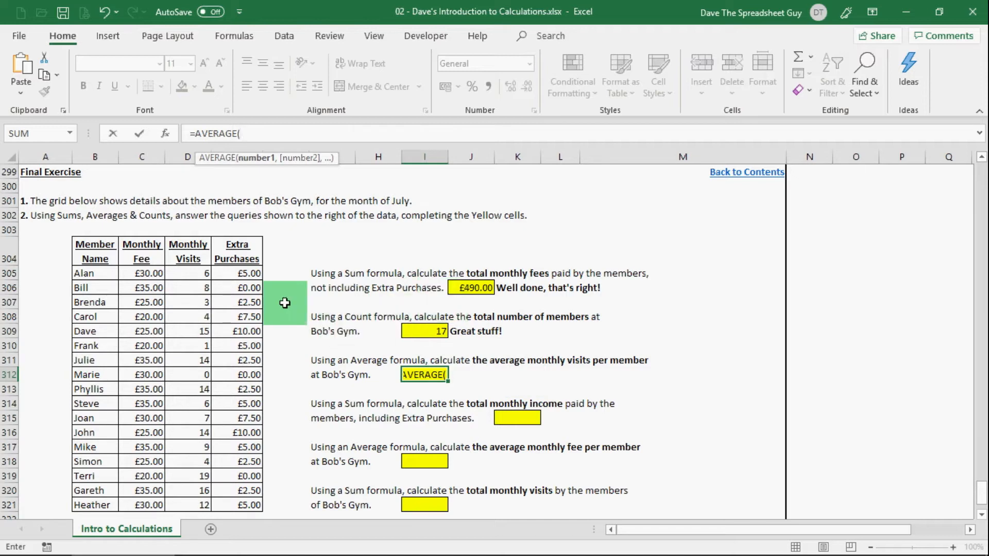
pyautogui.click(190, 274)
pyautogui.moveTo(190, 274); pyautogui.dragTo(174, 504)
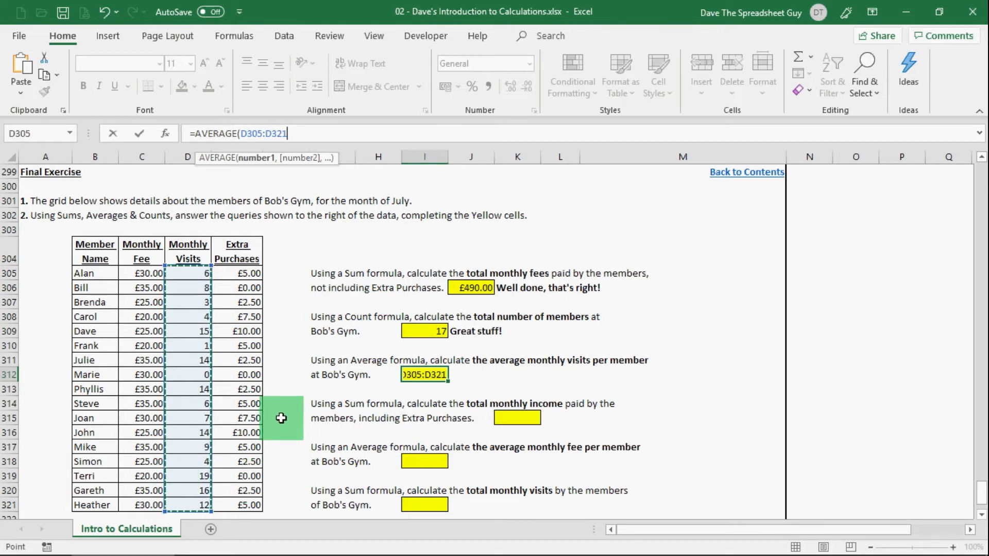
pyautogui.write(')')
pyautogui.press('Return')
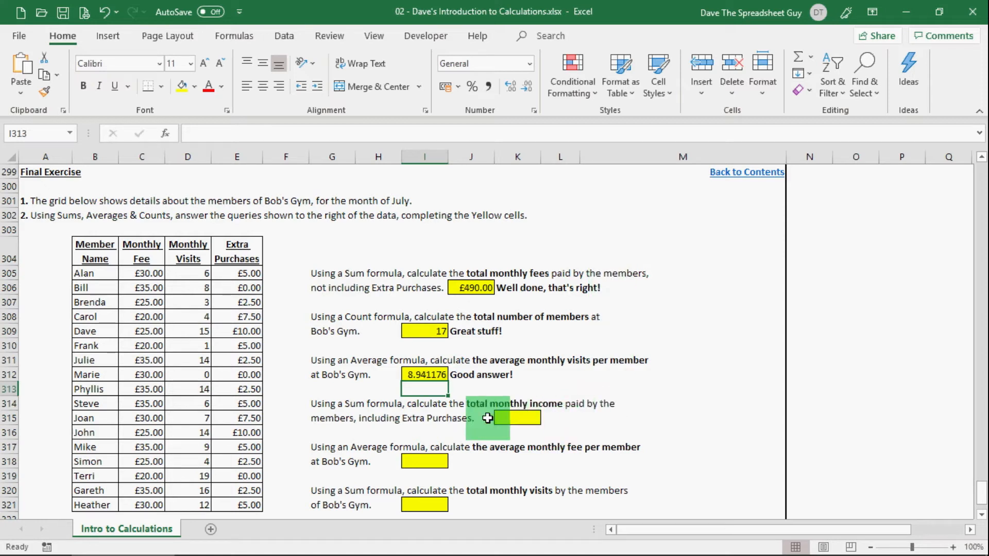
# Calculate the total monthly income including Extra Purchases in yellow cell K315 with the formula =SUM(C305:C321)+SUM(E305:E321)
pyautogui.click(516, 416)
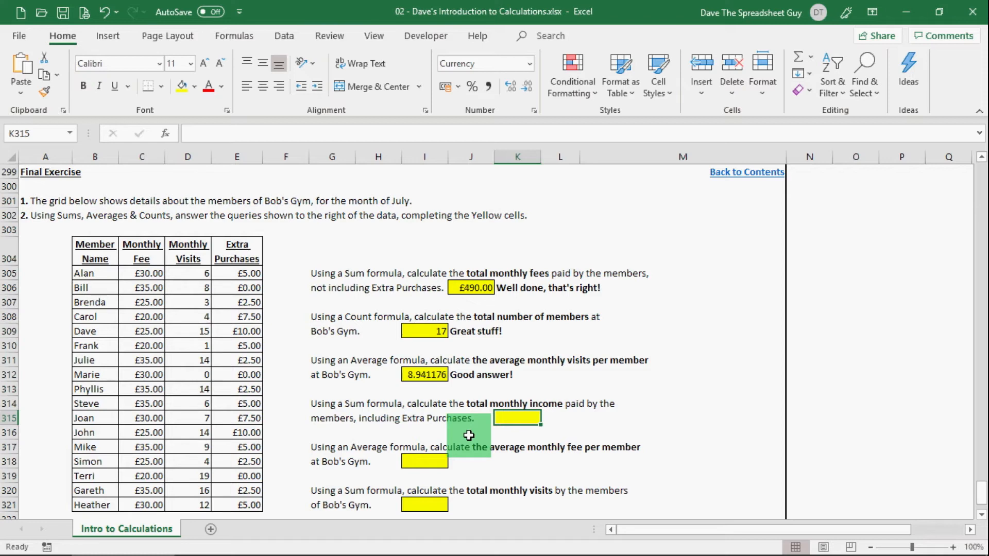
pyautogui.write('=')
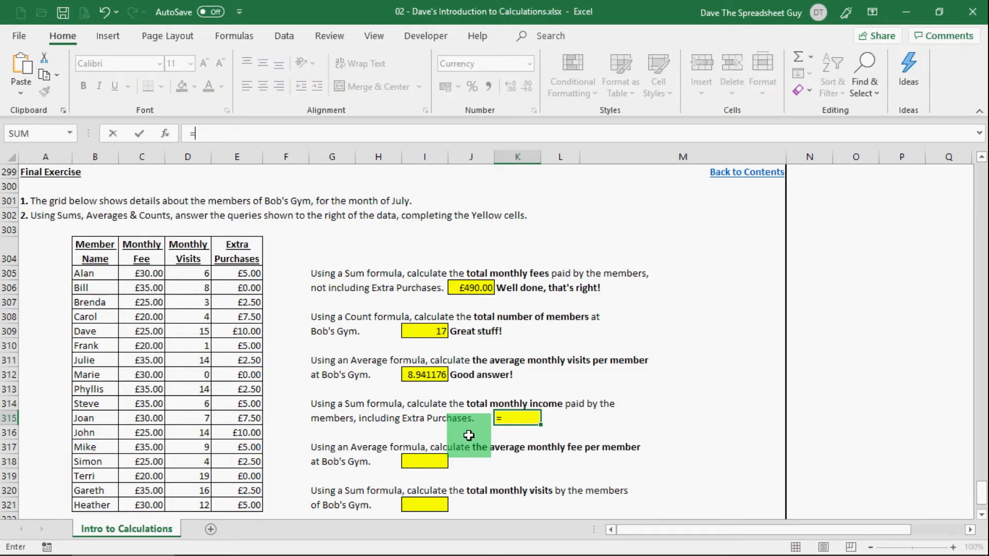
pyautogui.write('SUM')
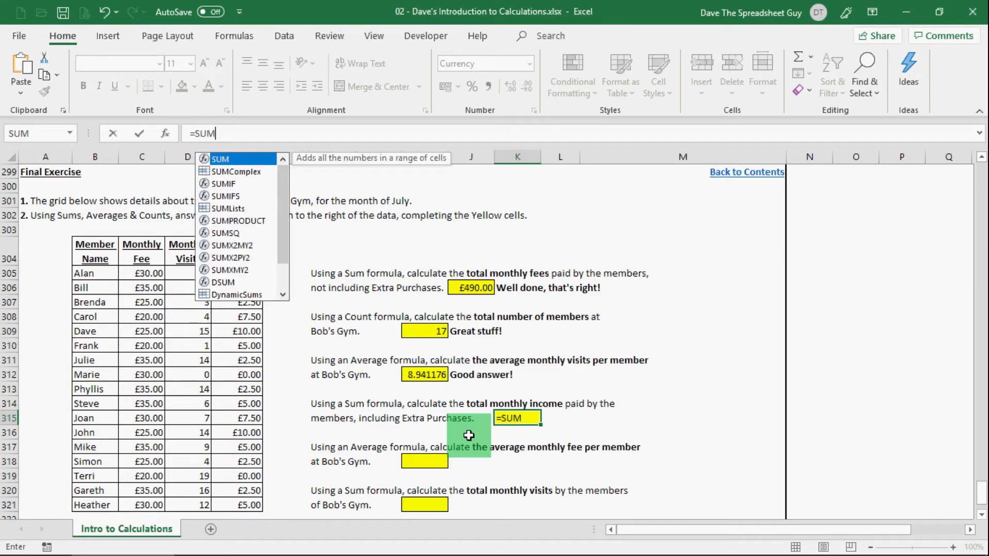
pyautogui.write('(')
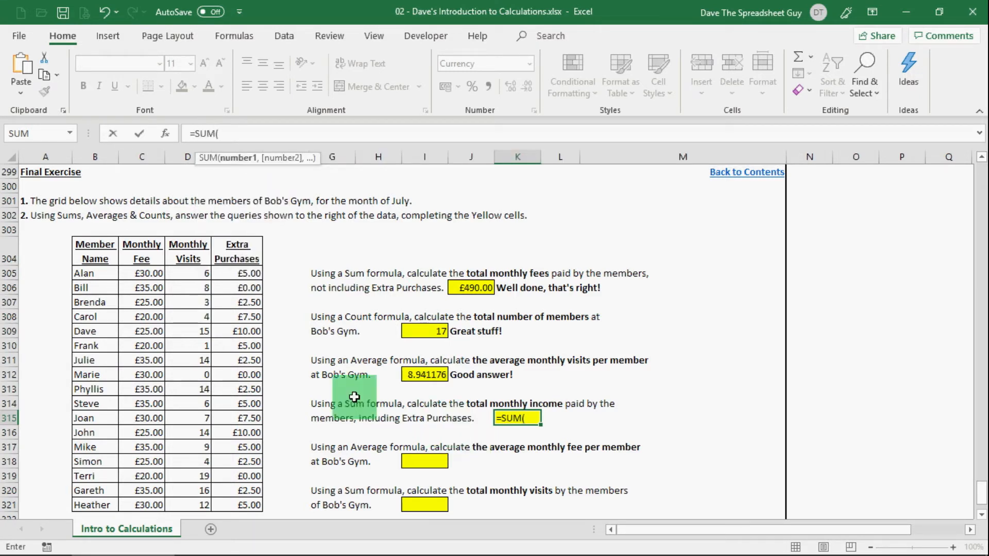
pyautogui.moveTo(144, 273); pyautogui.dragTo(128, 506)
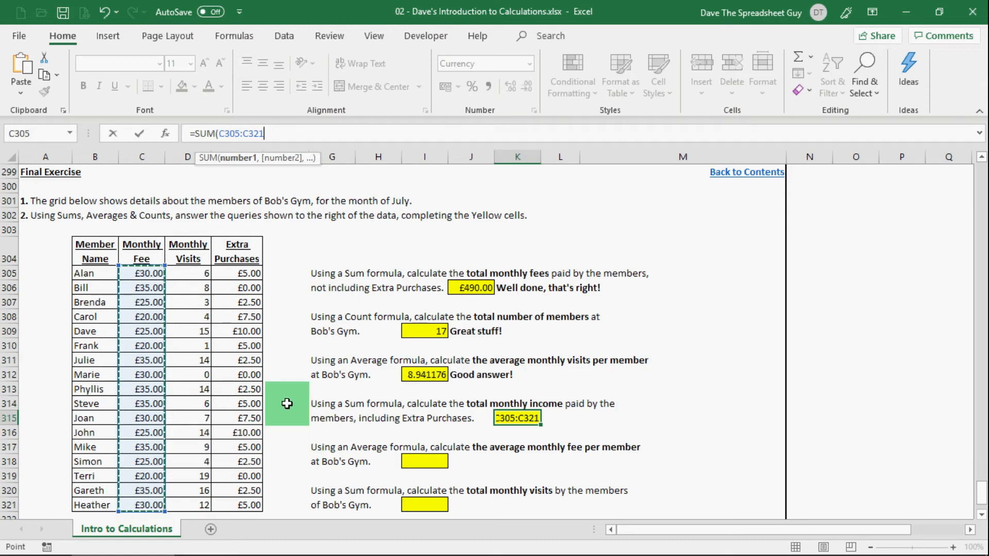
pyautogui.write(')')
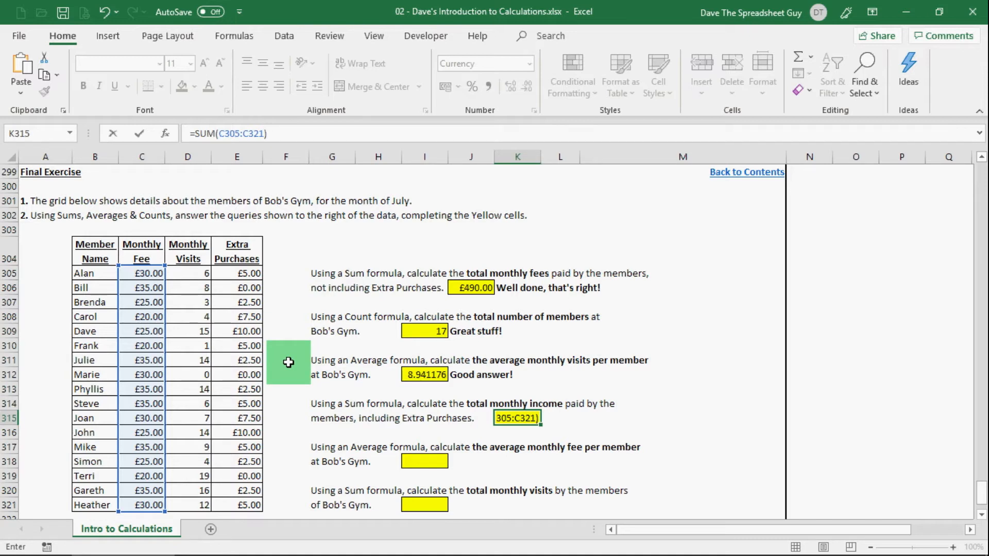
pyautogui.write('+SUM')
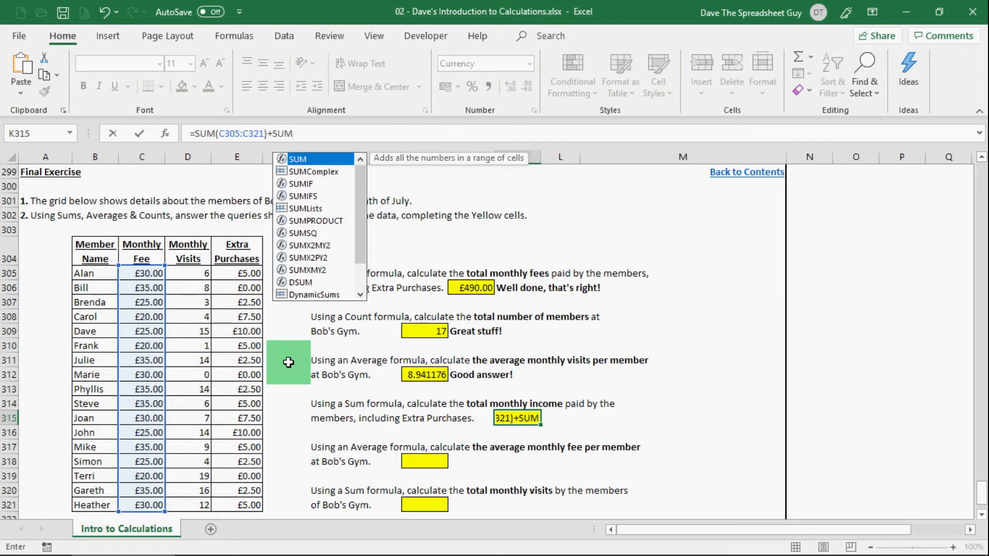
pyautogui.write('(')
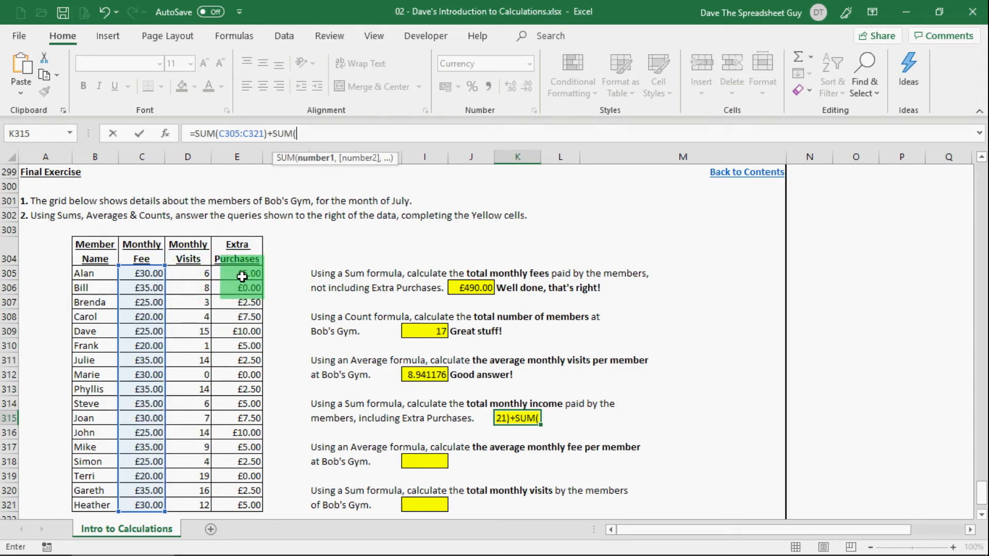
pyautogui.moveTo(242, 277); pyautogui.dragTo(231, 507)
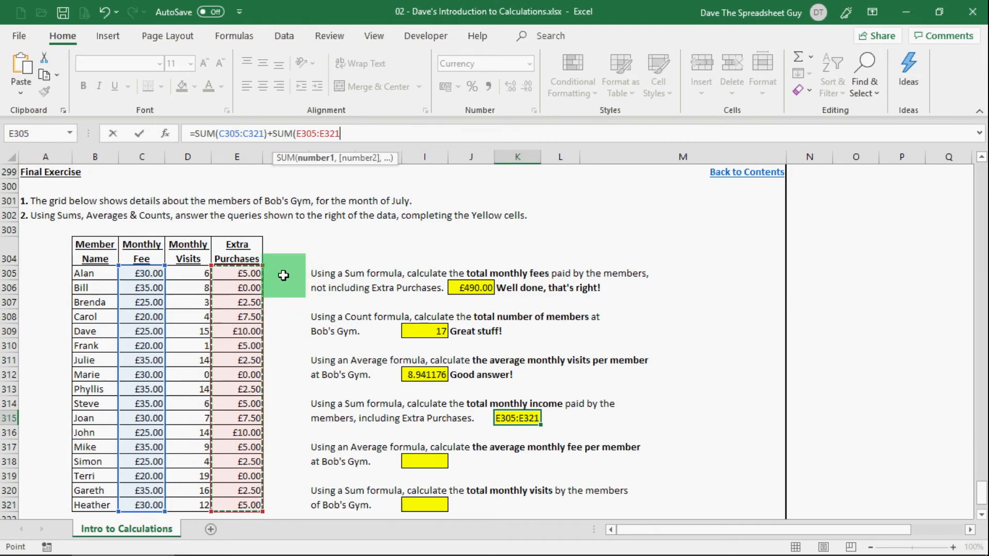
pyautogui.write(')')
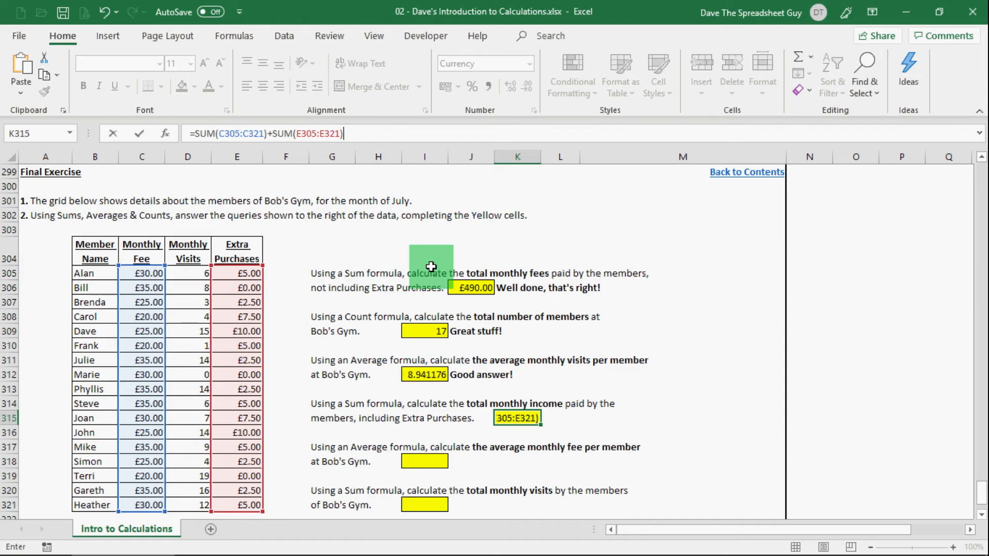
pyautogui.press('Return')
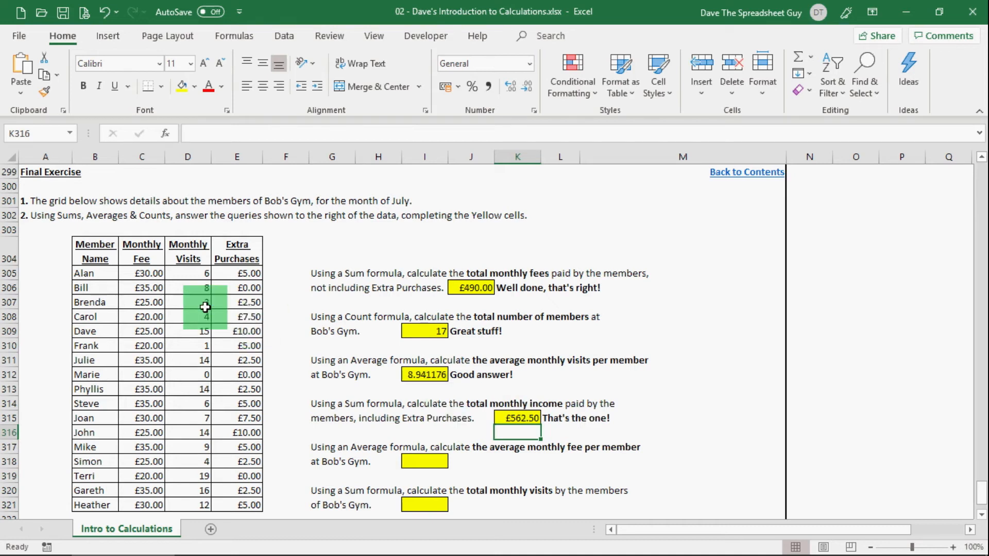
# Select the Monthly Fee values C305:C321 together with the Extra Purchases values E305:E321 to check their combined sum
pyautogui.moveTo(142, 276); pyautogui.dragTo(132, 505)
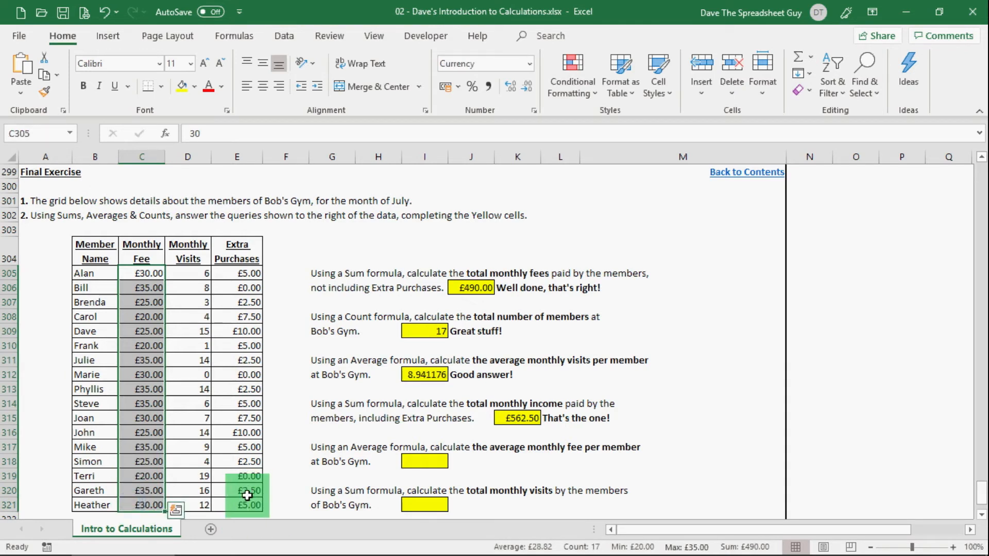
pyautogui.keyDown('ctrl'); pyautogui.click(232, 503); pyautogui.keyUp('ctrl')
pyautogui.moveTo(232, 503); pyautogui.dragTo(233, 273)
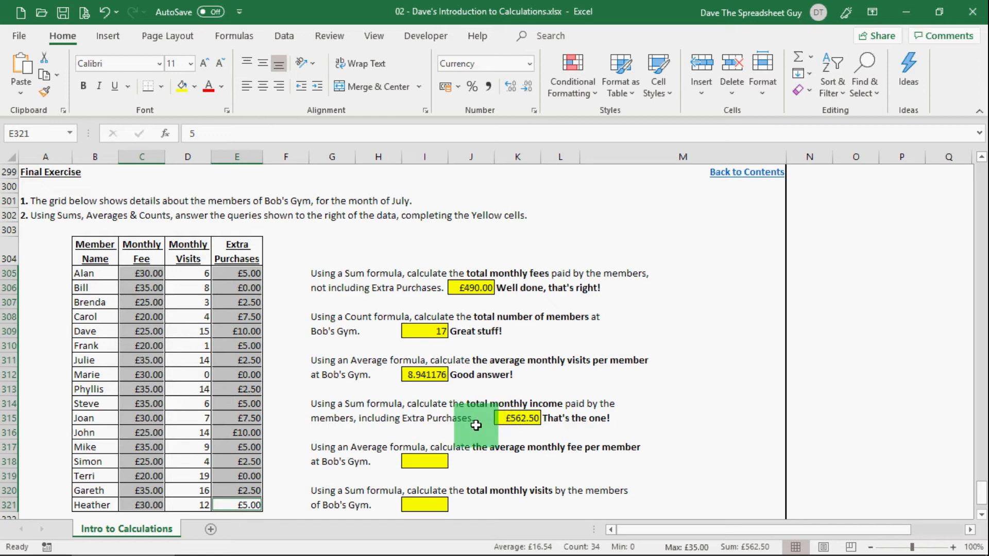
# Calculate the average monthly fee per member in yellow cell I318 with the formula =AVERAGE(C305:C321)
pyautogui.click(426, 463)
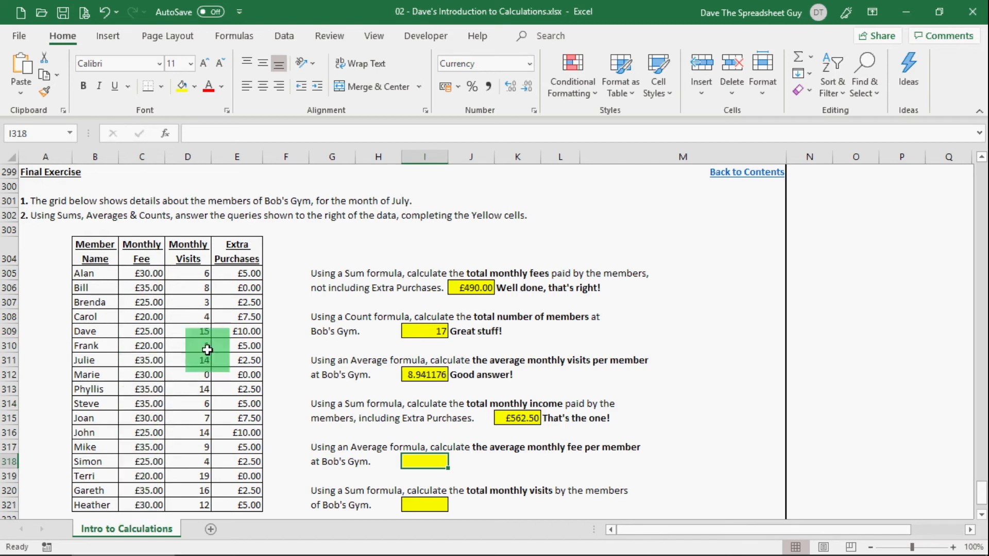
pyautogui.write('=average')
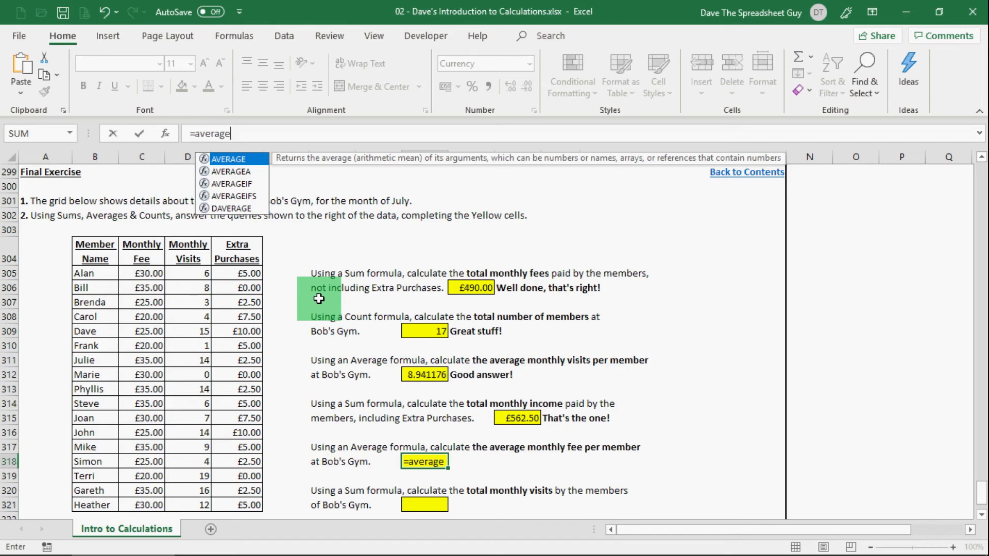
pyautogui.write('(')
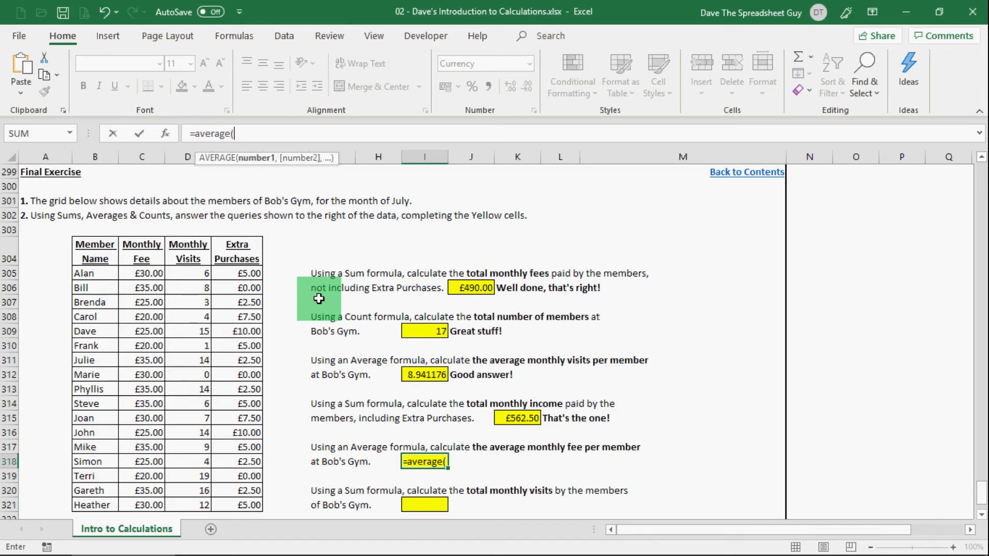
pyautogui.click(130, 276)
pyautogui.moveTo(130, 276); pyautogui.dragTo(126, 505)
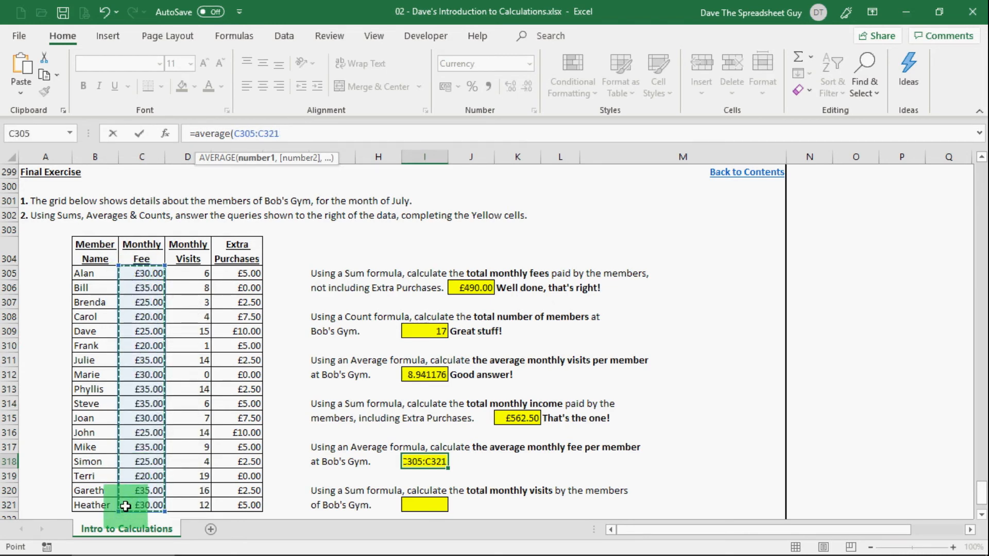
pyautogui.write(')')
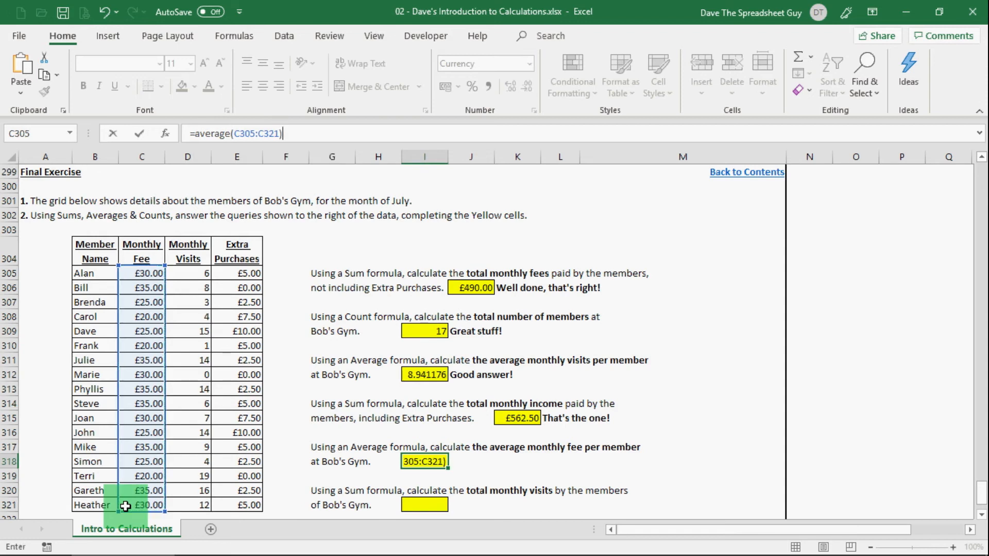
pyautogui.press('Return')
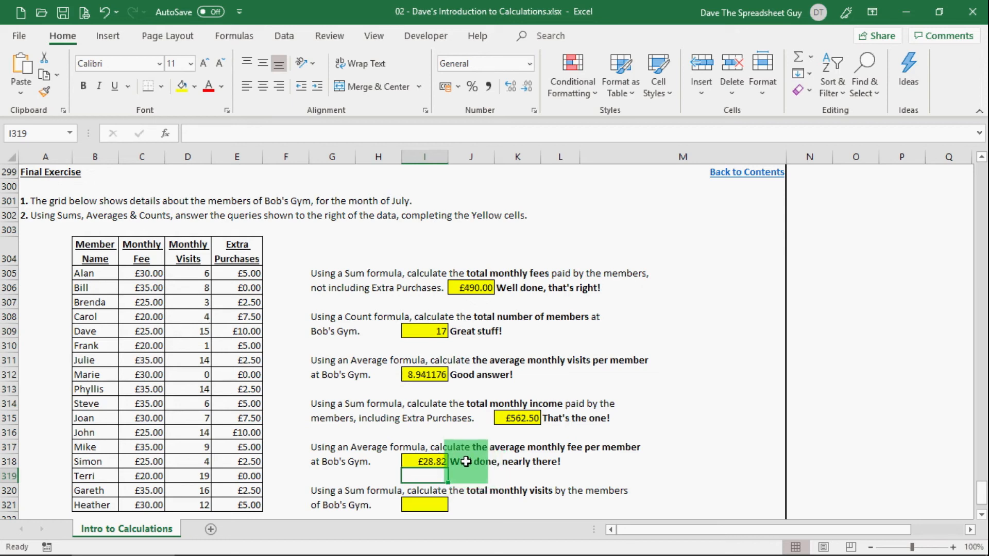
# Calculate the total monthly visits by Bob's Gym members in yellow cell I321 with the formula =SUM(D305:D321)
pyautogui.scroll(-1, 492, 461)
pyautogui.scroll(1, 492, 457)
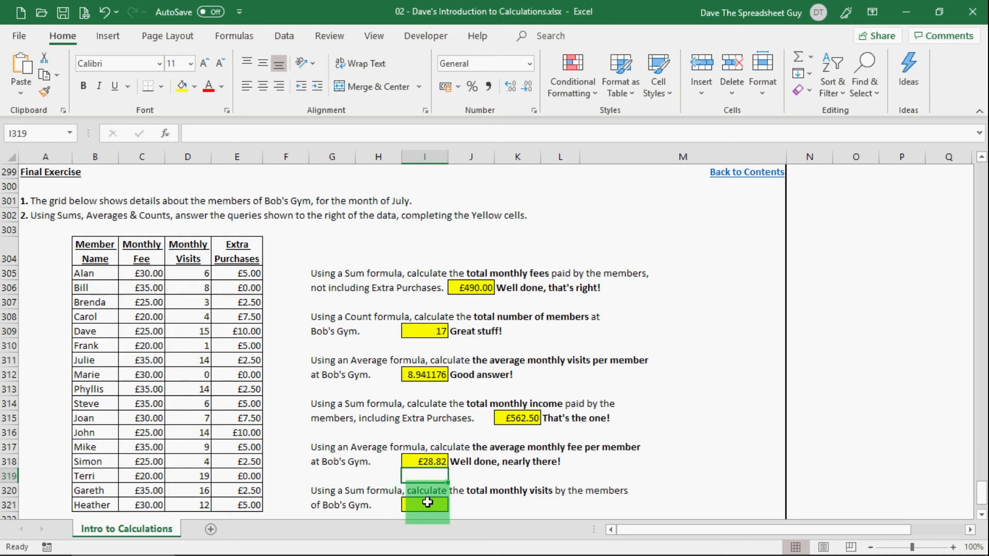
pyautogui.click(428, 504)
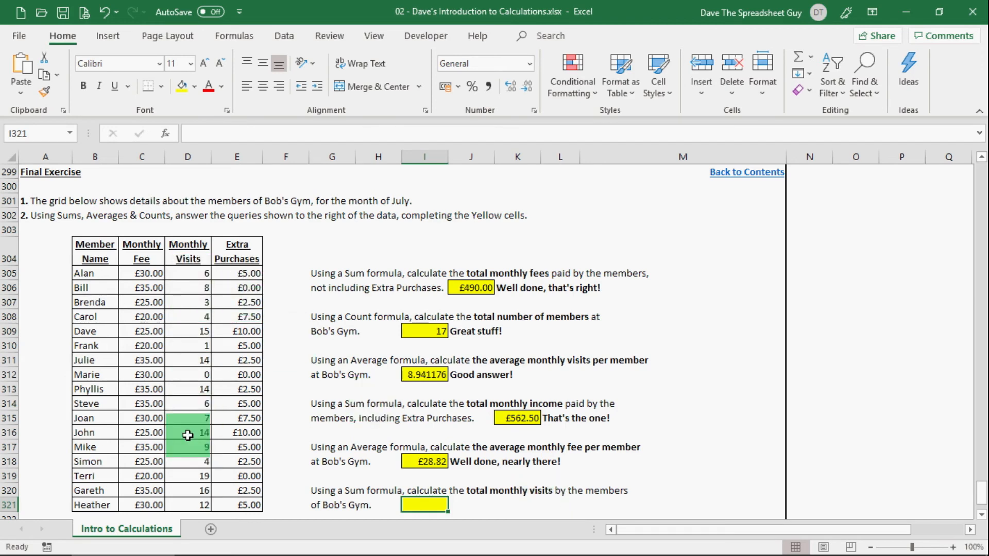
pyautogui.write('=')
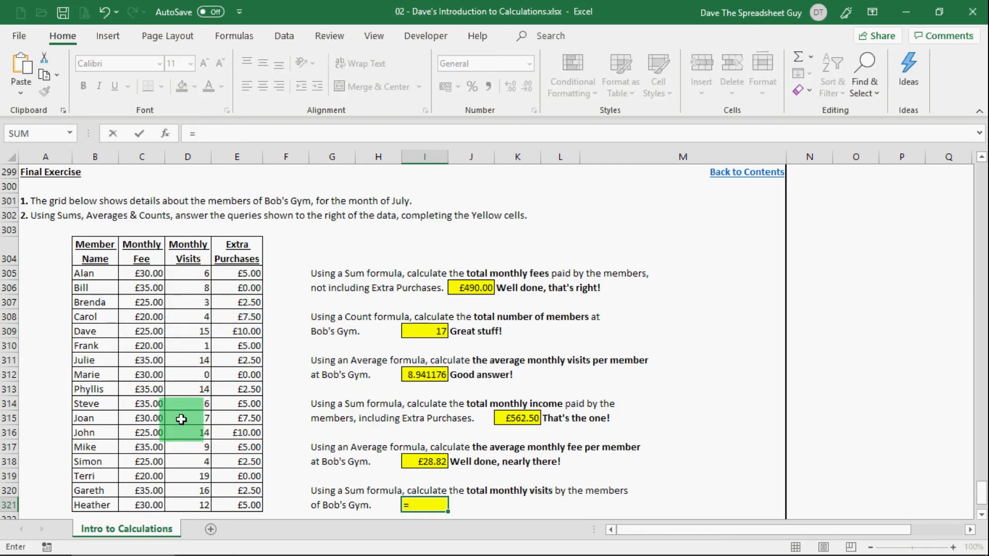
pyautogui.write('SUM')
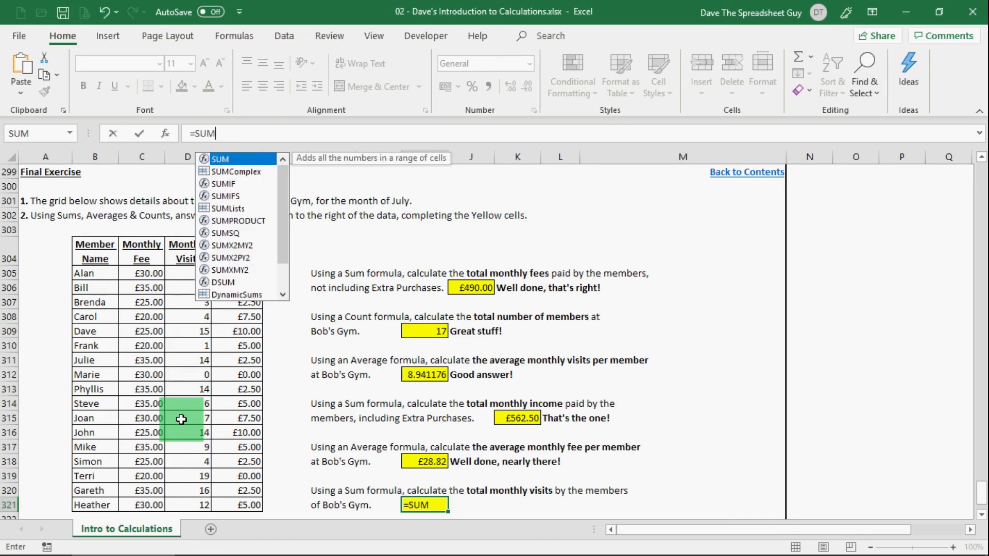
pyautogui.write('(')
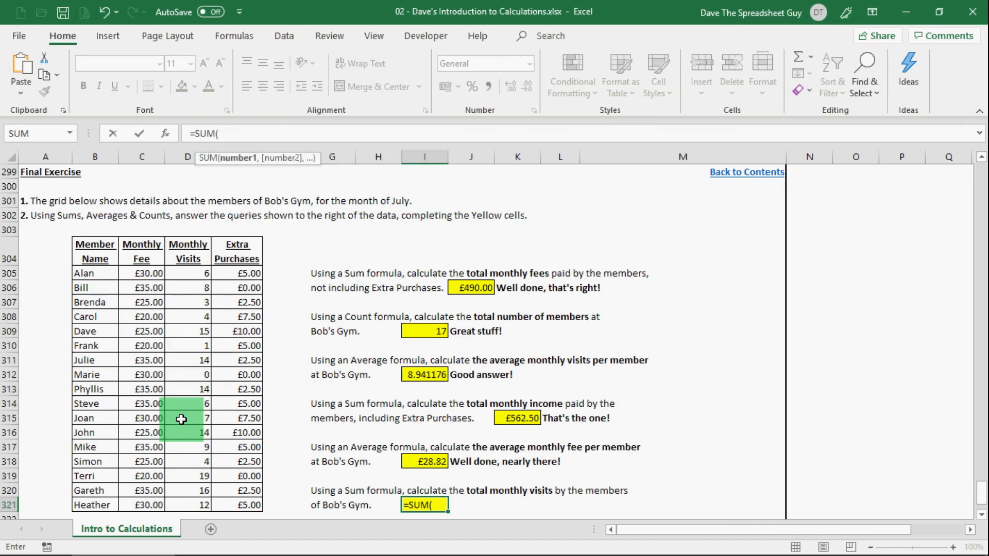
pyautogui.click(179, 275)
pyautogui.moveTo(178, 275); pyautogui.dragTo(177, 504)
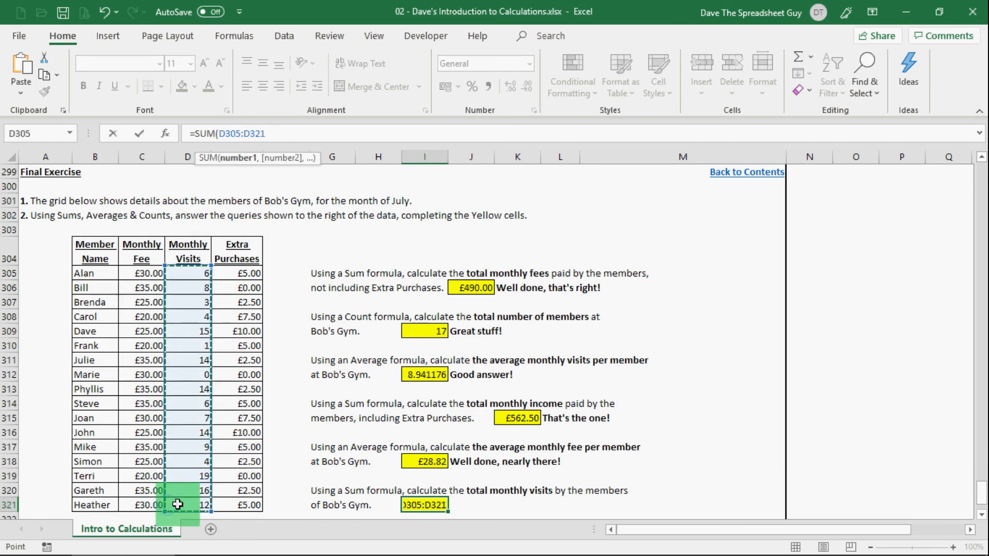
pyautogui.write(')')
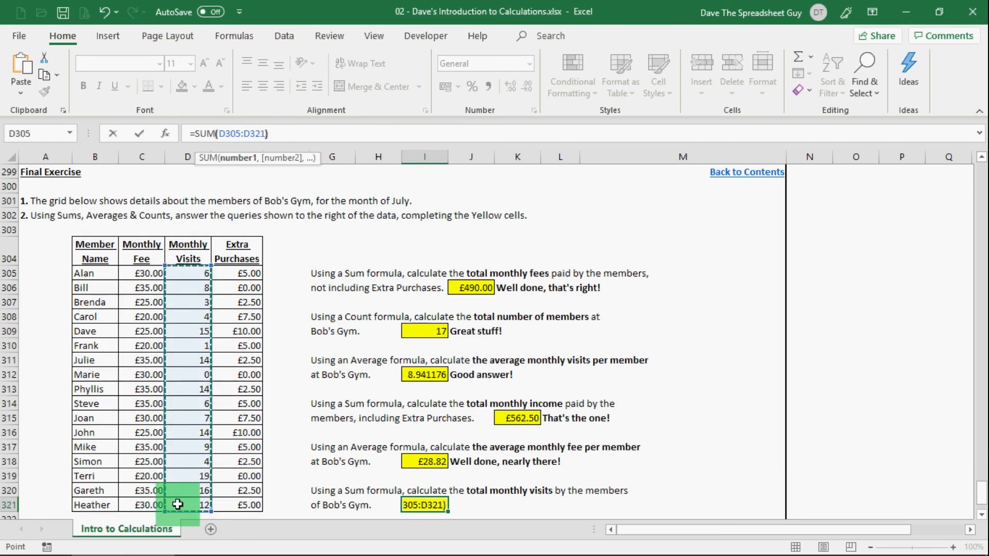
pyautogui.press('Return')
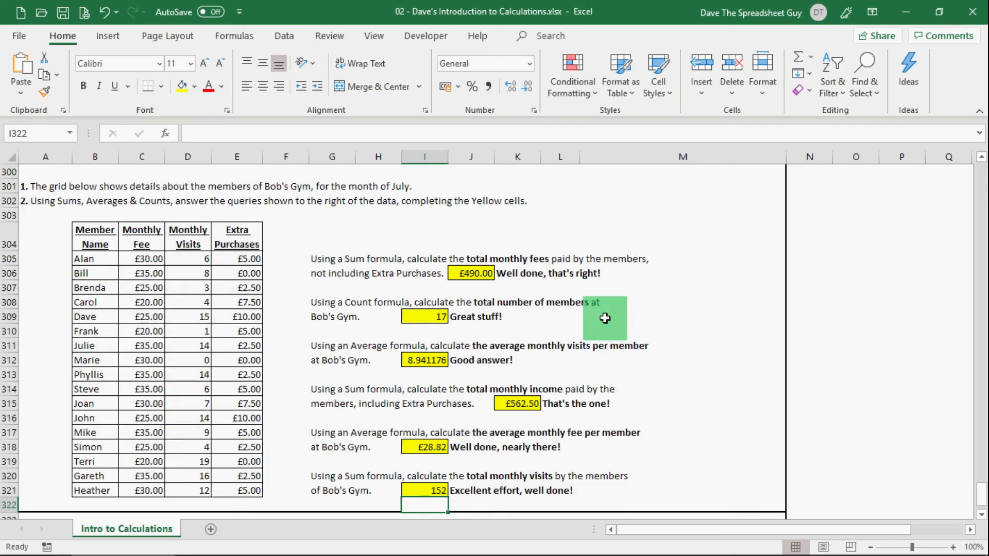
pyautogui.scroll(-3, 604, 318)
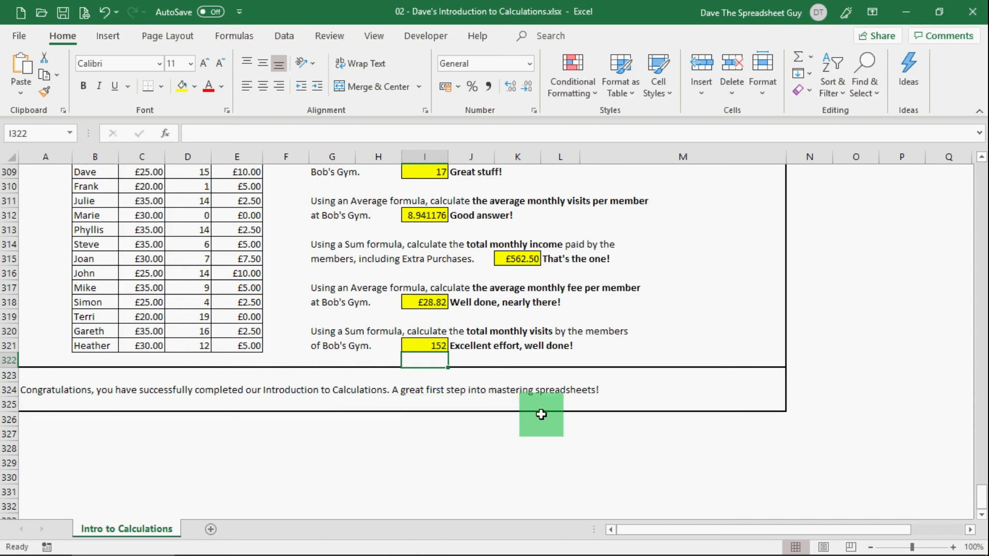
pyautogui.scroll(2, 624, 412)
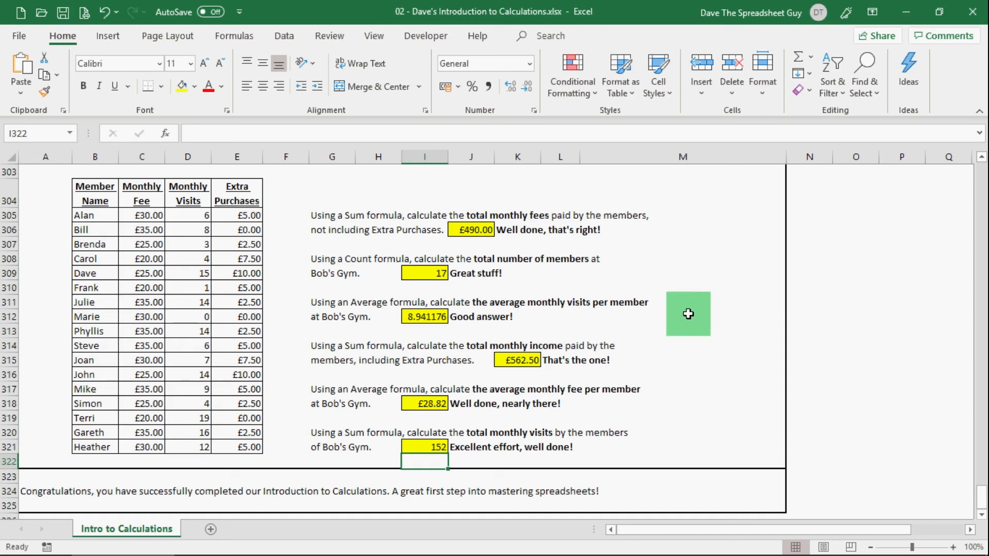
pyautogui.scroll(1, 689, 314)
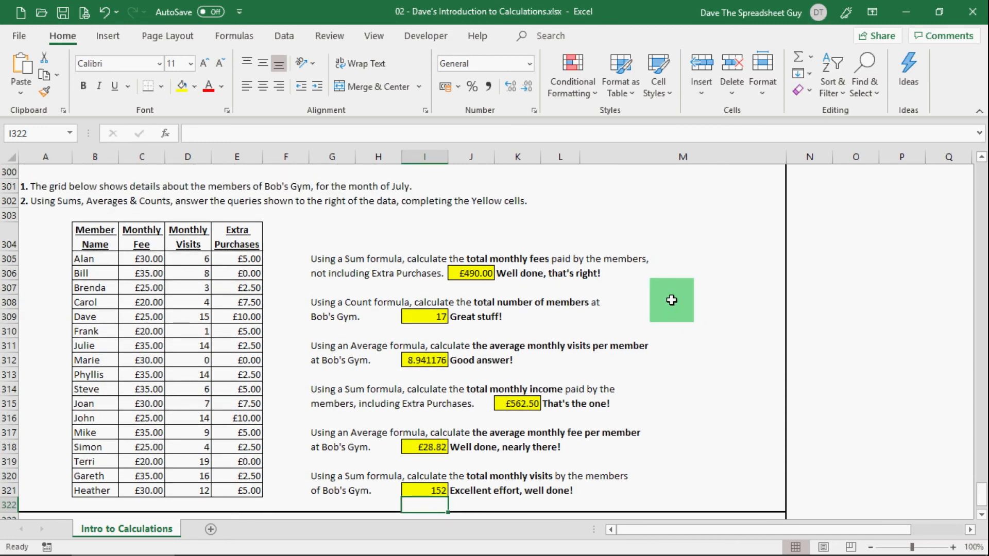